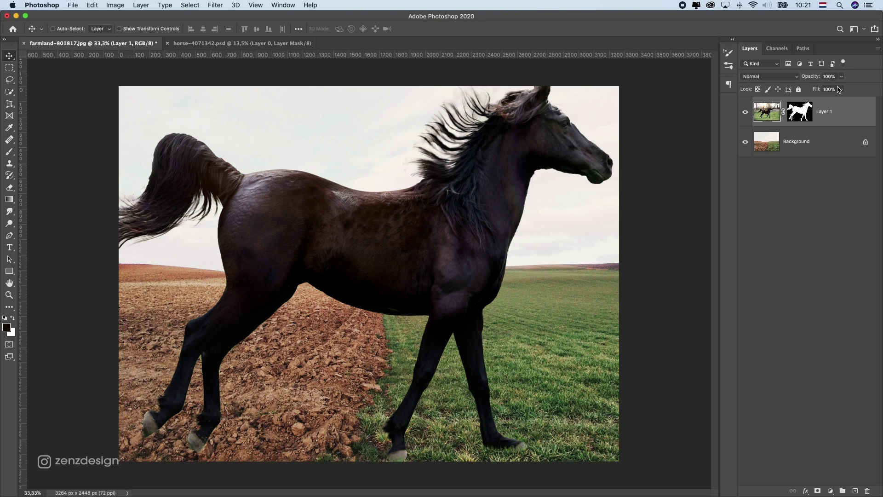
- Apply the layer mask on the horse layer so its cutout becomes permanent
right_click(842, 114)
left_click(780, 221)
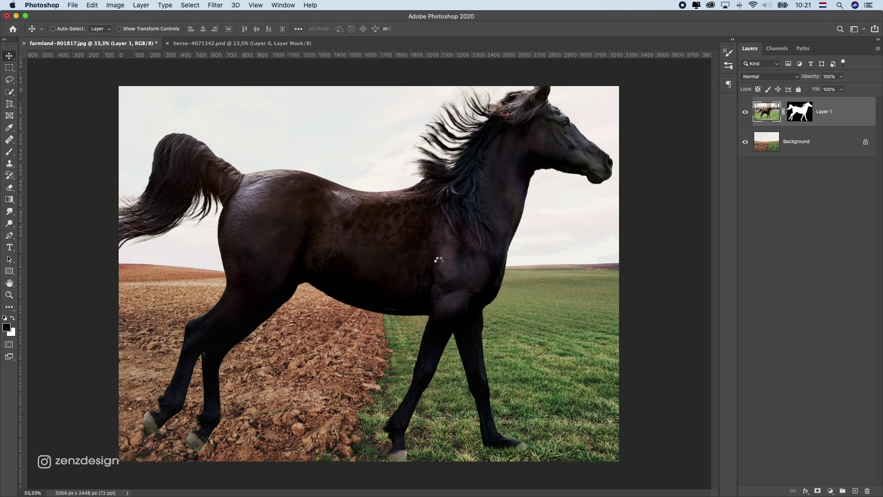
- Free-transform the horse down to about a third of its size and settle it in the middle of the field
key("super+t")
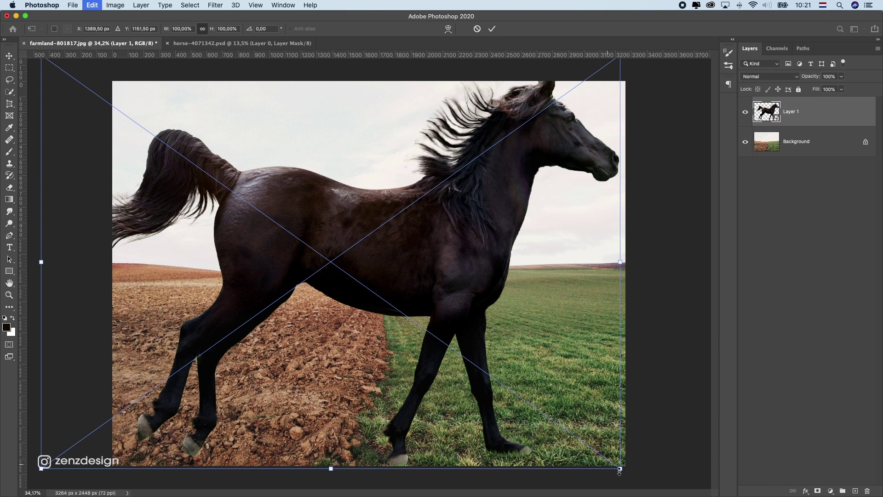
left_click_drag(619, 469, 493, 375)
mouse_move(435, 323)
left_mouse_down()
mouse_move(457, 298)
mouse_move(461, 306)
left_mouse_up()
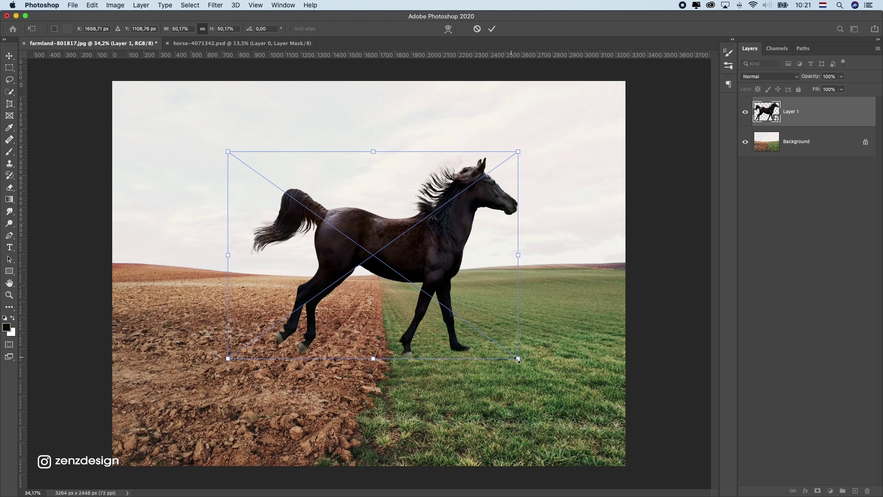
left_click_drag(517, 358, 498, 332)
left_click_drag(432, 249, 441, 283)
left_click_drag(500, 372, 474, 350)
left_click_drag(445, 321, 449, 322)
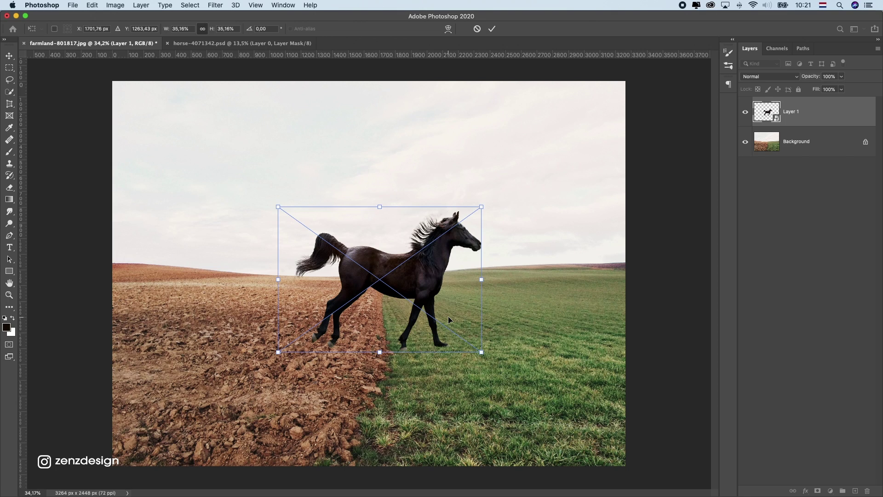
key("Return")
left_click_drag(469, 254, 472, 254)
scroll(472, 254, "up", 1)
left_click_drag(414, 272, 430, 285)
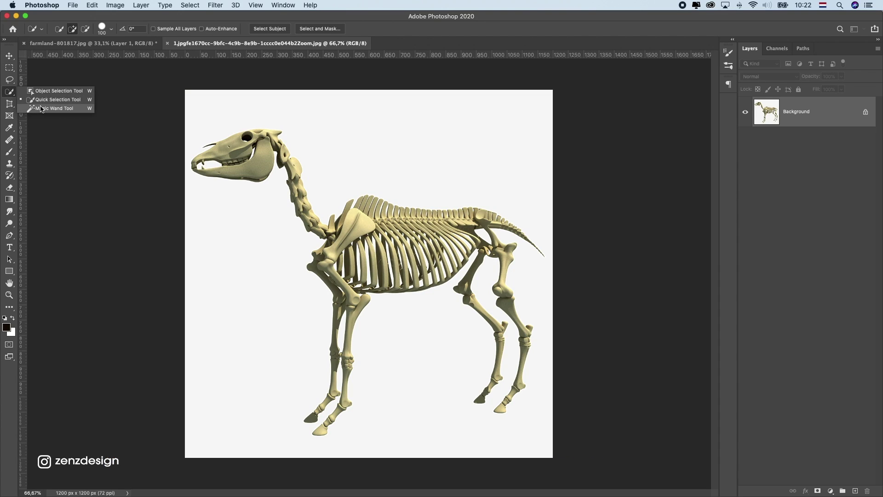
- Select the white background around the skeleton with the Magic Wand, cancelling the Fill dialog
left_click(58, 99)
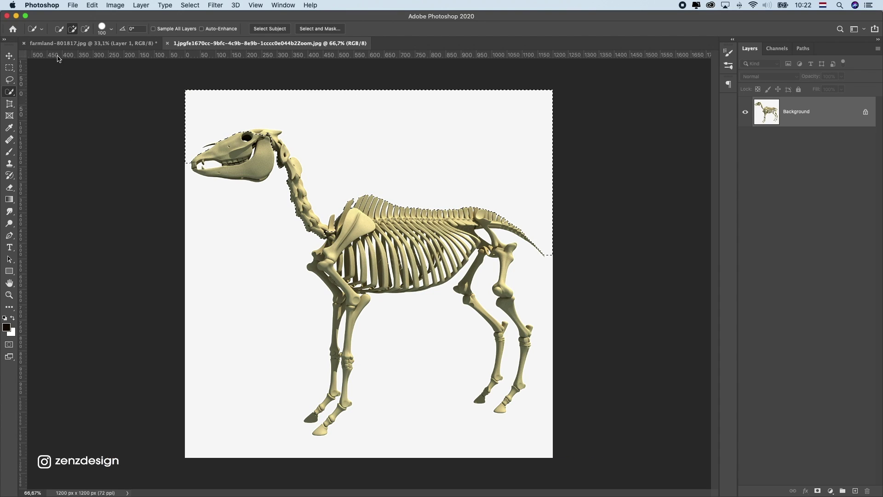
left_click(10, 92)
left_click(56, 111)
left_click(320, 113)
key("shift+F5")
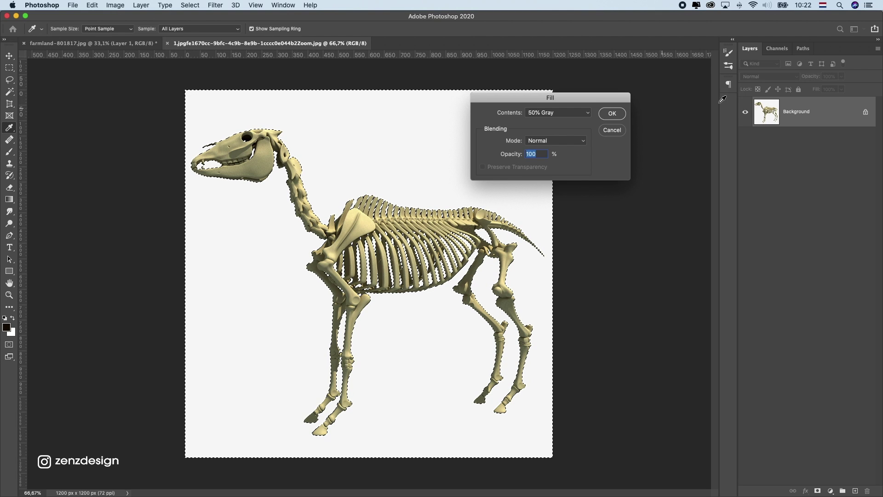
key("Escape")
- Duplicate the skeleton layer, hide the original, clear the selection and copy the cut-out skeleton
left_click_drag(780, 112, 856, 490)
left_click(745, 141)
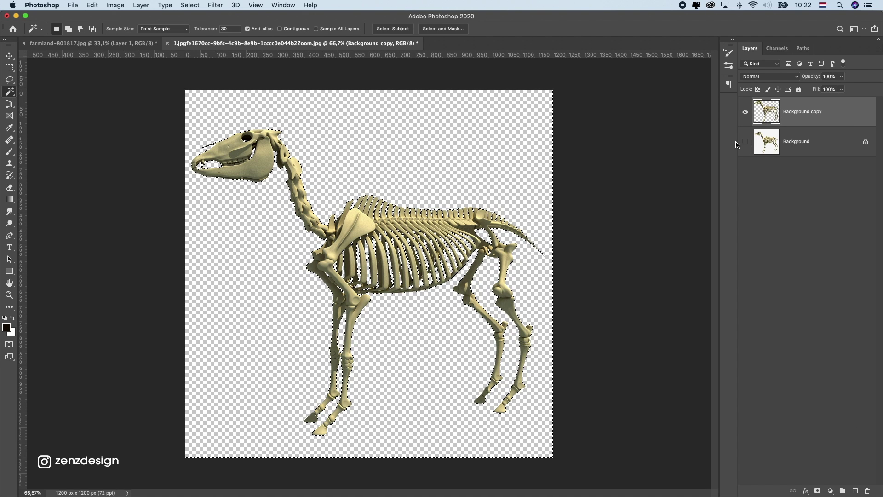
left_click(10, 68)
left_click(222, 154)
key("super+a")
key("super+c")
- Paste the skeleton into the farmland document as a Smart Object, flip it horizontally and move it over the horse
left_click(90, 43)
key("super+v")
right_click(801, 115)
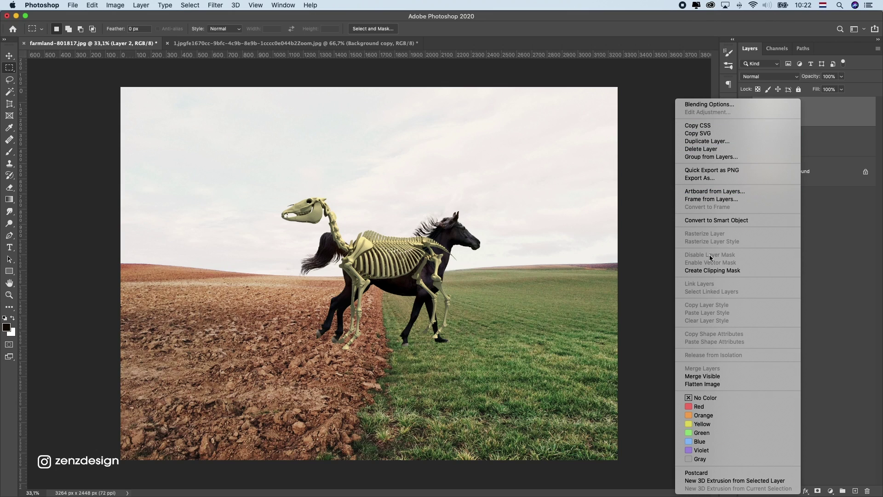
left_click(725, 220)
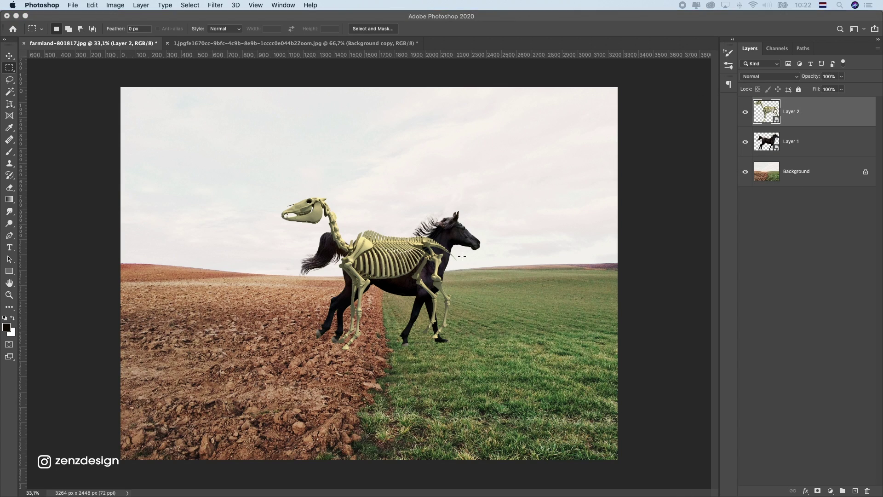
key("v")
left_click(92, 4)
mouse_move(107, 218)
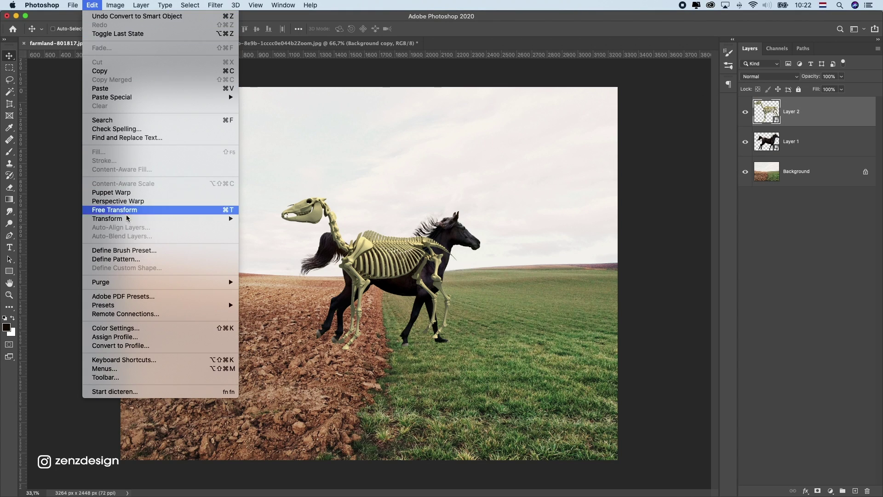
left_click(269, 363)
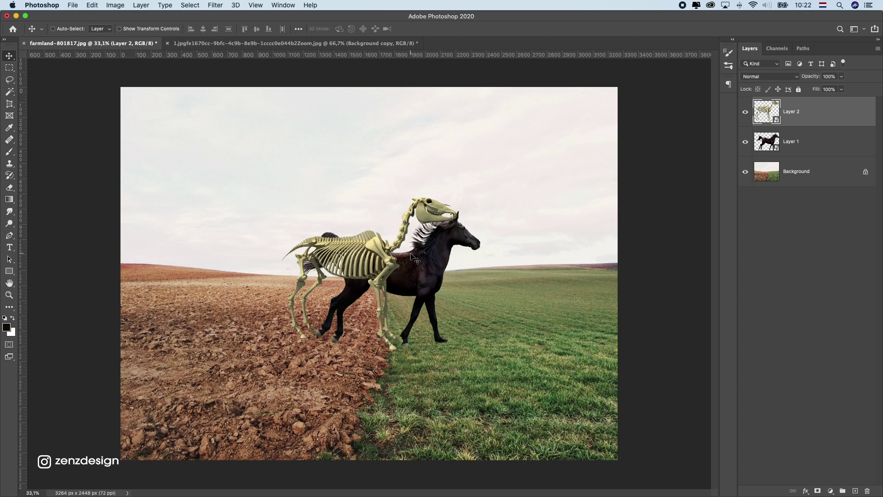
left_click_drag(387, 255, 417, 248)
scroll(408, 249, "up", 2)
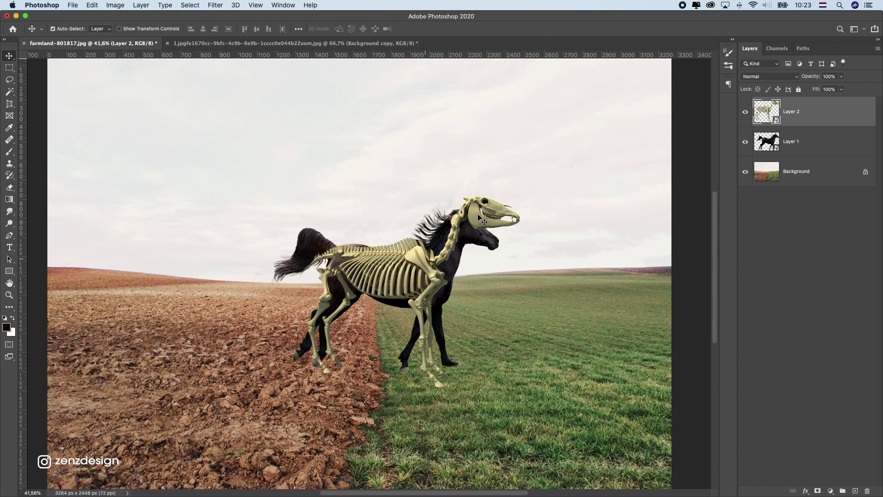
- Free-transform the skeleton to enlarge, rotate and line it up with the horse's body
key("ctrl+t")
left_click_drag(519, 197, 516, 208)
key("super+z")
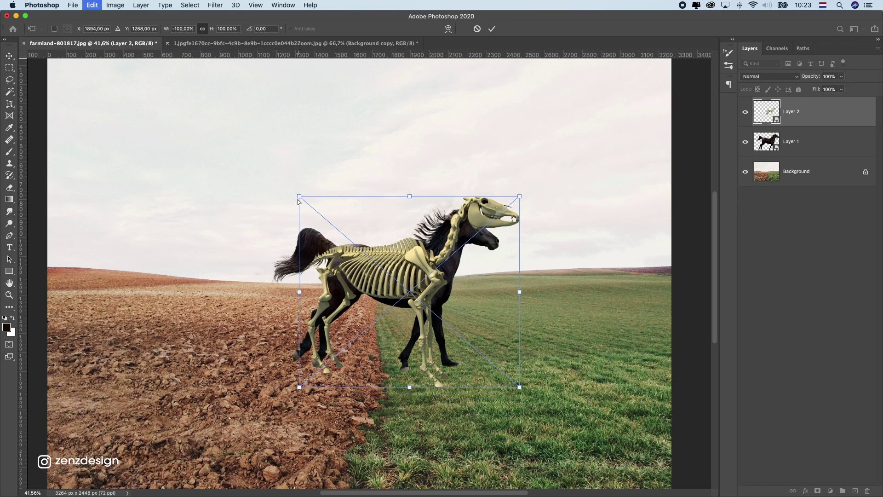
left_click_drag(299, 200, 290, 192)
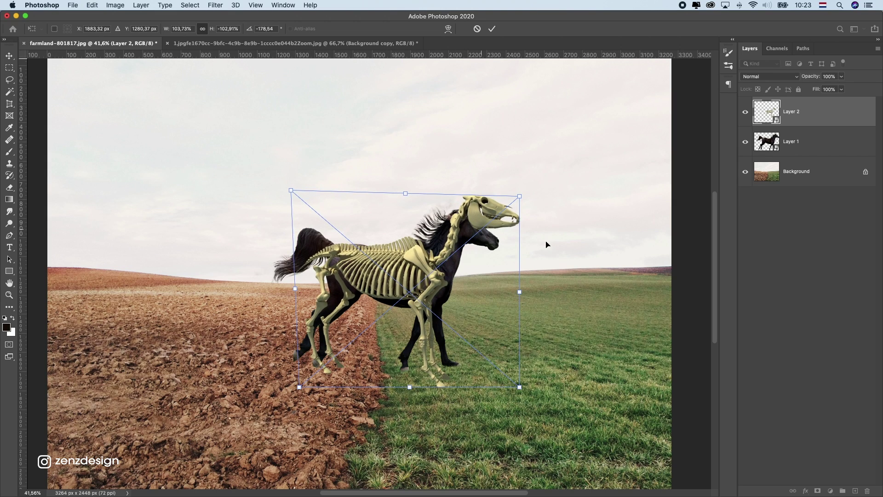
left_click_drag(563, 245, 572, 270)
left_click_drag(360, 296, 364, 296)
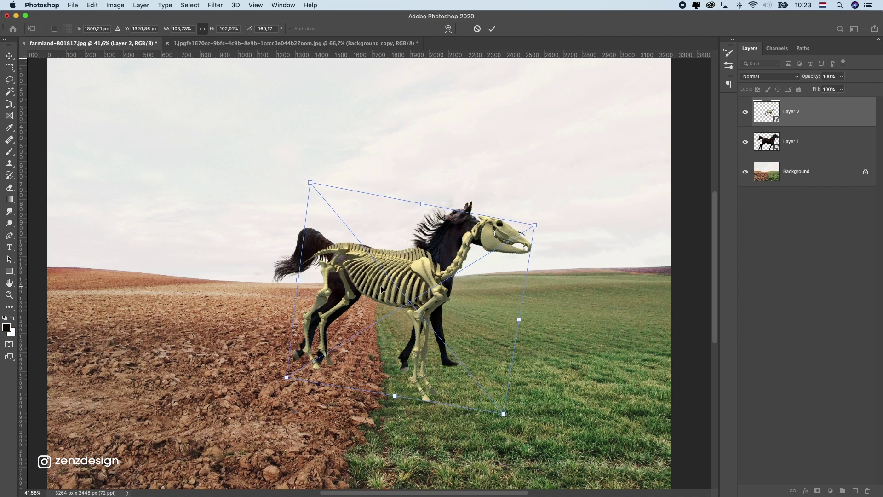
left_click_drag(364, 295, 386, 290)
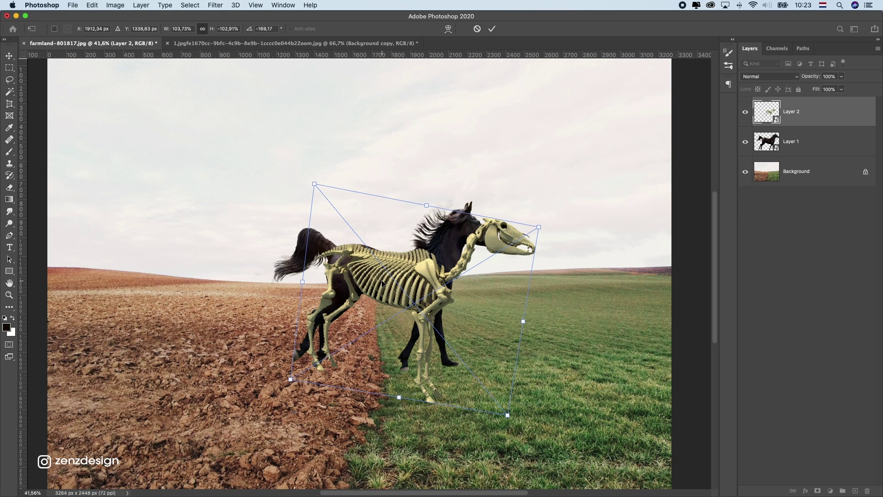
left_click_drag(384, 278, 382, 280)
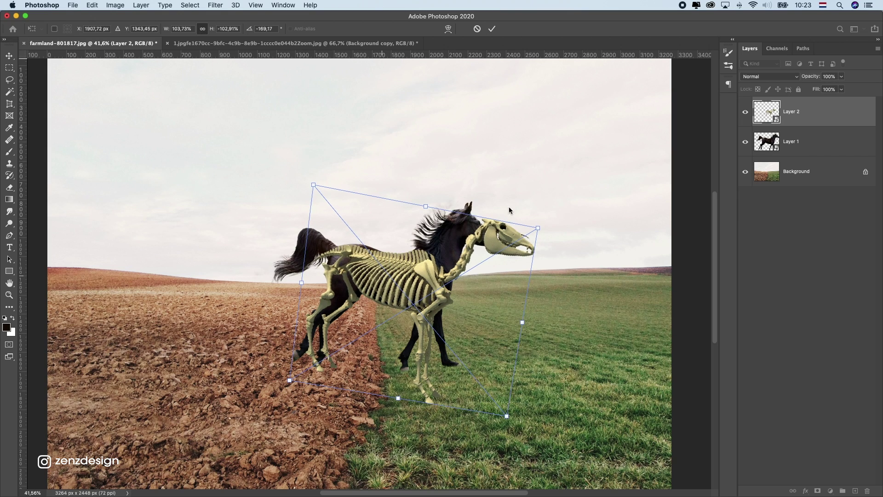
left_click_drag(540, 229, 538, 227)
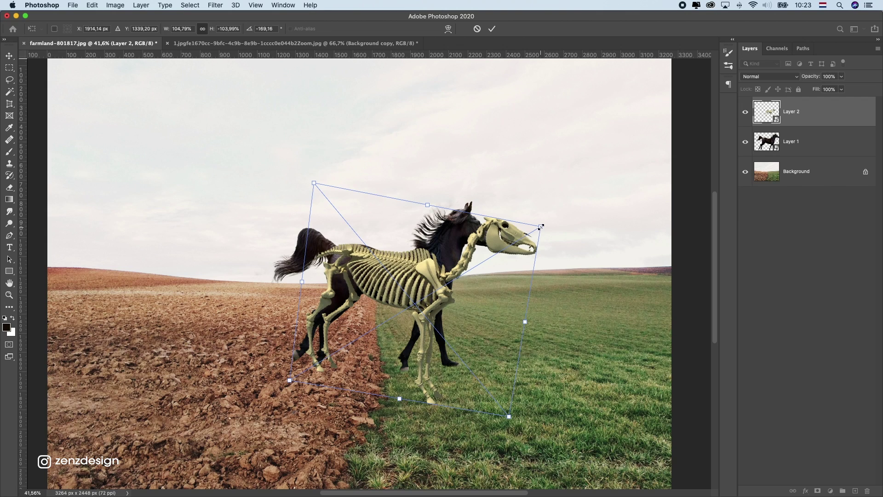
key("Return")
- Zoom in and nudge the skeleton a few pixels into final alignment with the horse
key("super+plus")
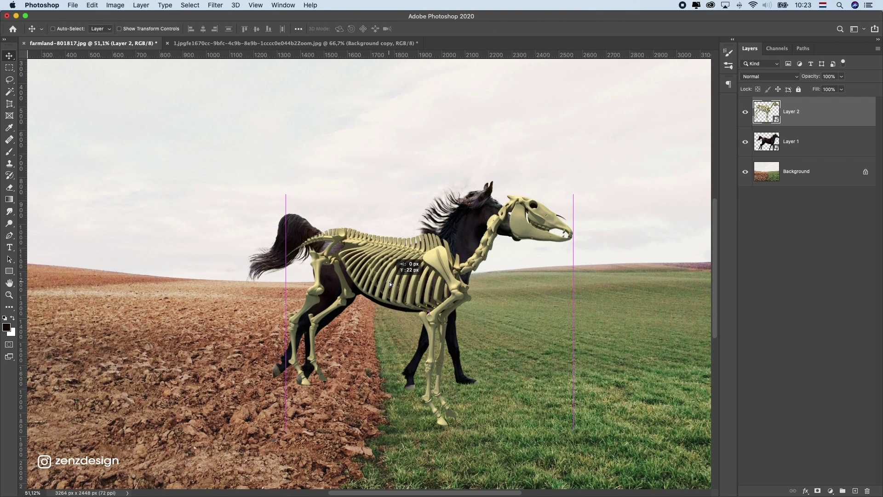
left_click_drag(389, 282, 428, 267)
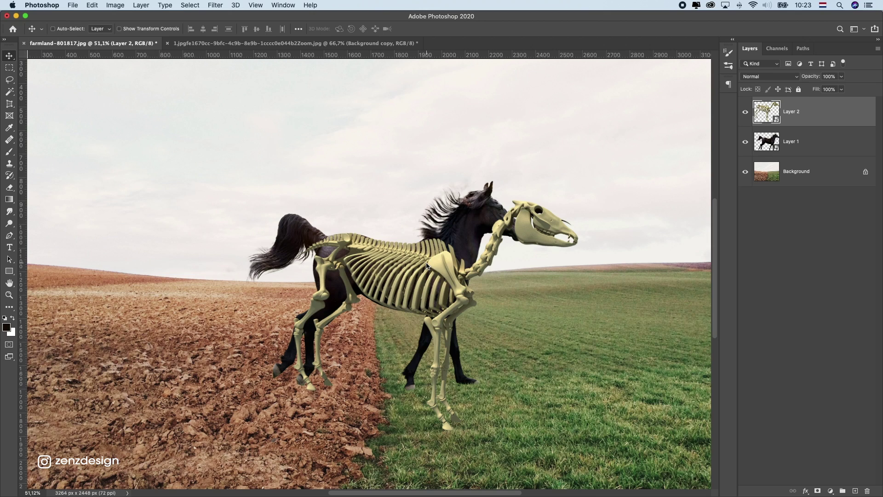
left_click_drag(428, 267, 430, 269)
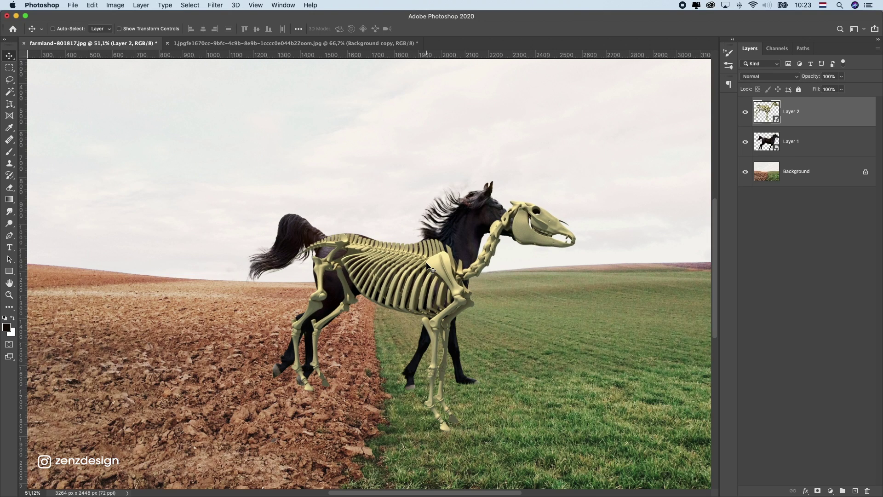
- Add layer masks to both the black horse layer and the skeleton layer
left_click(804, 140)
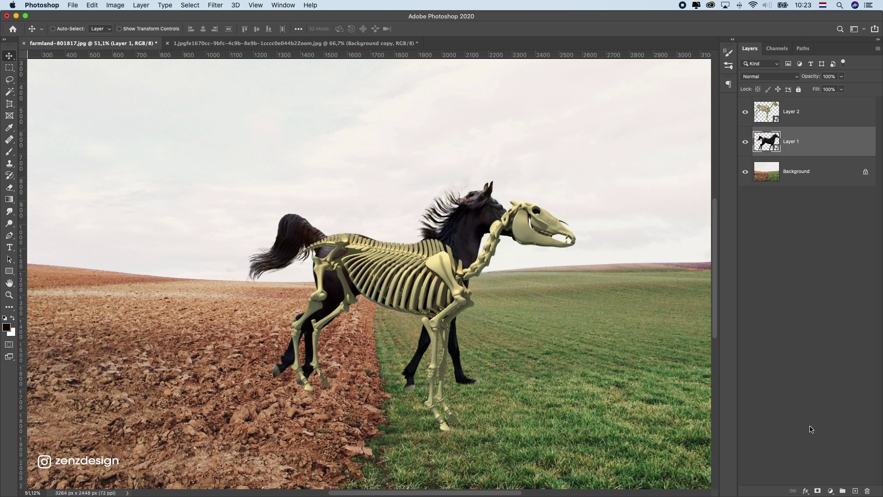
left_click(819, 492)
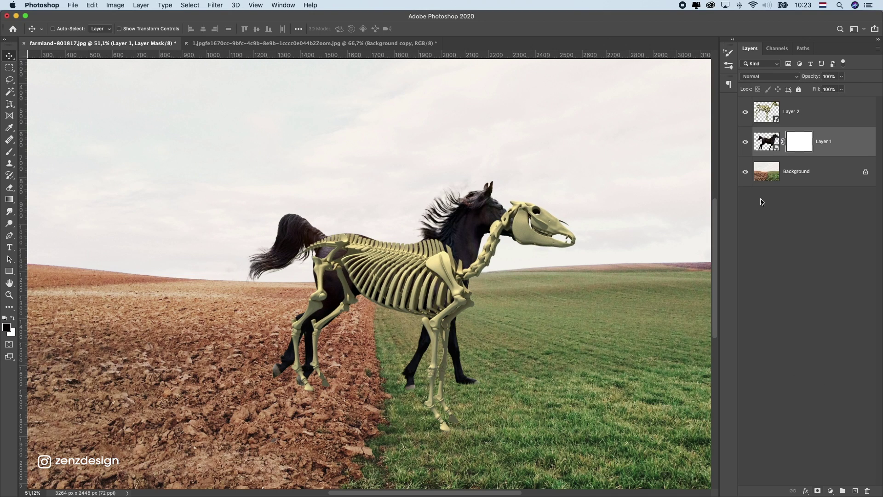
left_click(808, 114)
left_click(817, 492)
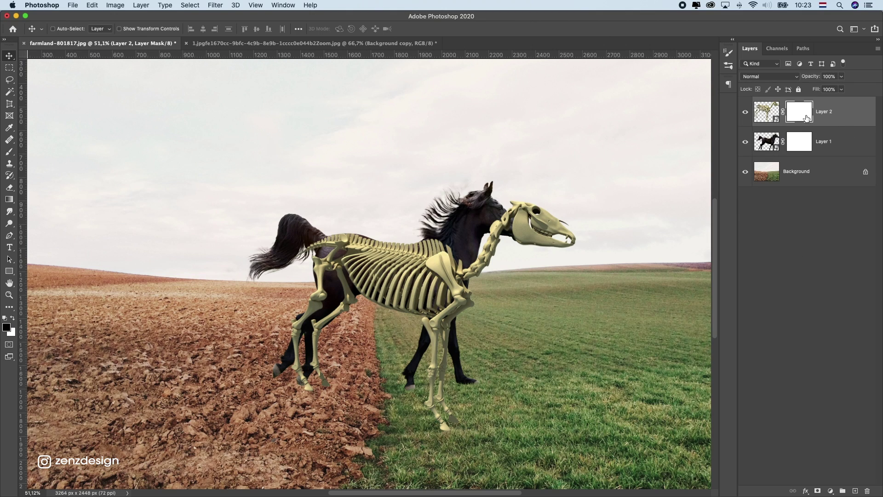
- Paint the skeleton's mask to hide its front legs, neck and skull, softening the edge near the mane
left_click(10, 154)
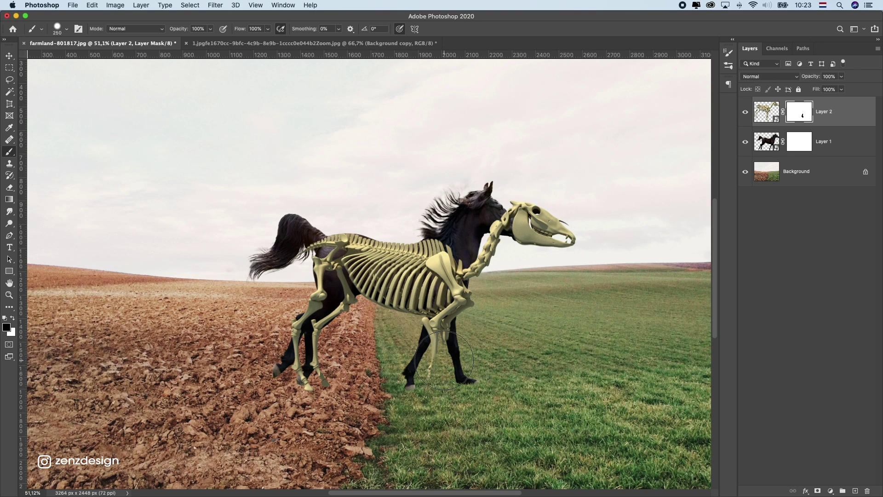
left_click_drag(442, 358, 576, 229)
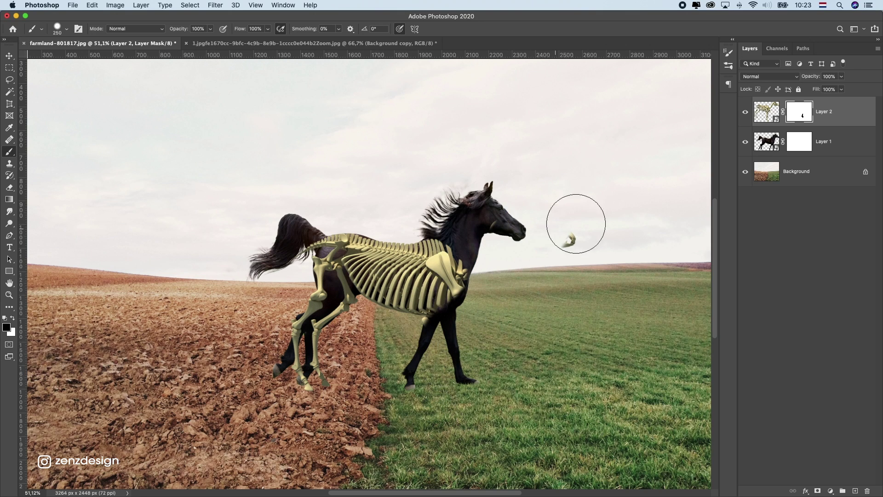
left_click(570, 240)
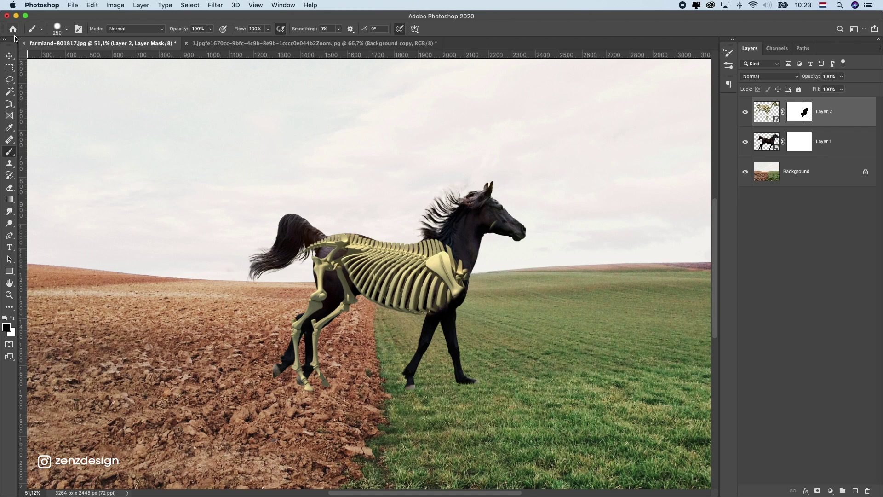
left_click(66, 29)
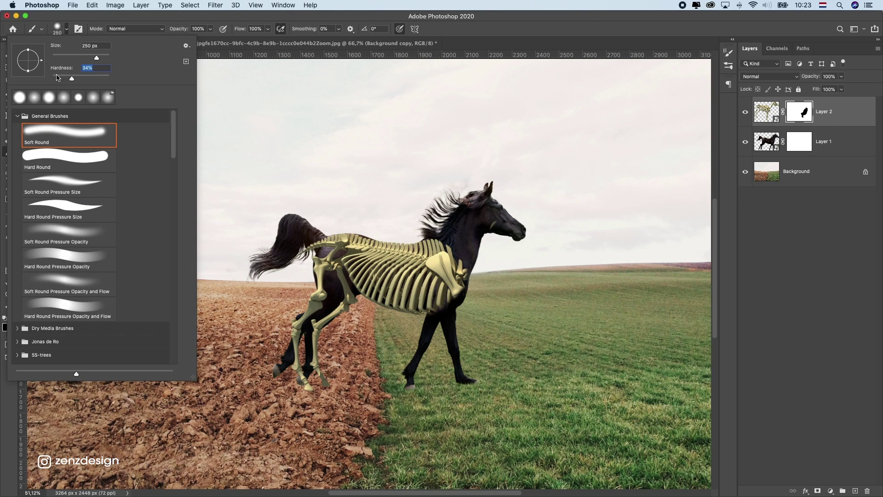
left_click(372, 189)
mouse_move(442, 242)
left_mouse_down()
mouse_move(452, 206)
mouse_move(435, 207)
left_mouse_up()
- Paint the horse layer's mask to hide part of its tail hair
left_click(841, 140)
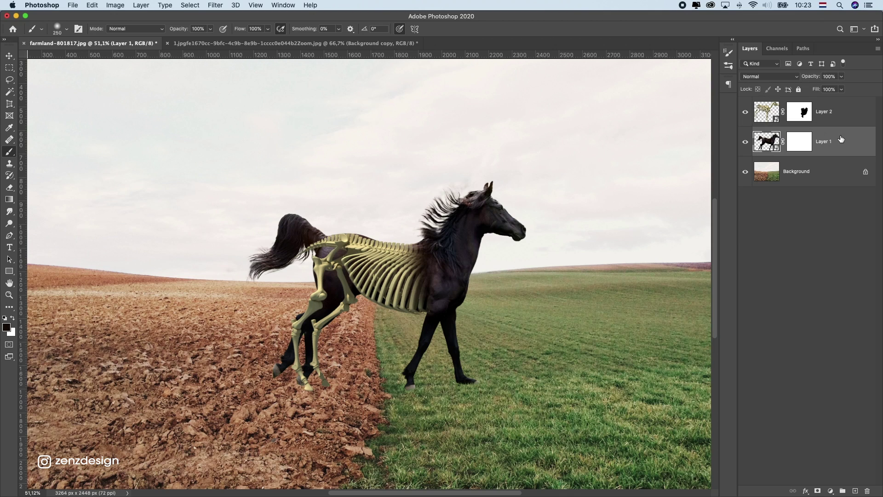
left_click(799, 143)
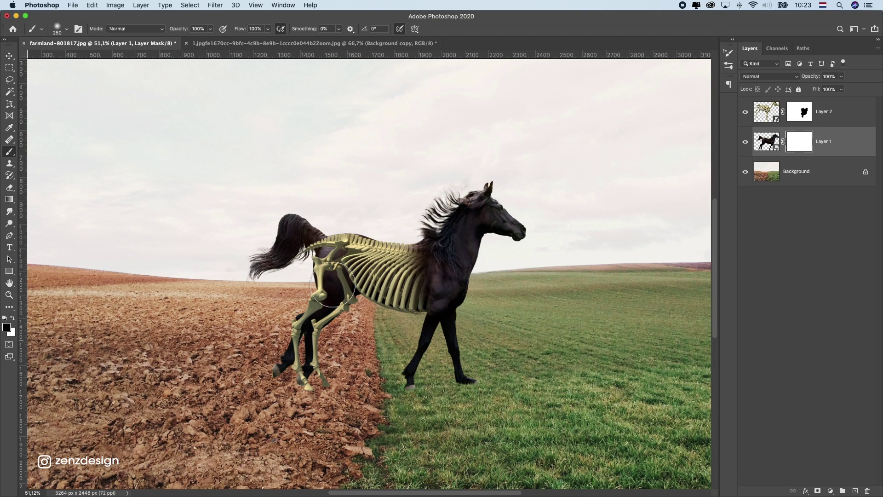
mouse_move(254, 268)
left_mouse_down()
mouse_move(335, 251)
mouse_move(359, 276)
mouse_move(268, 356)
left_mouse_up()
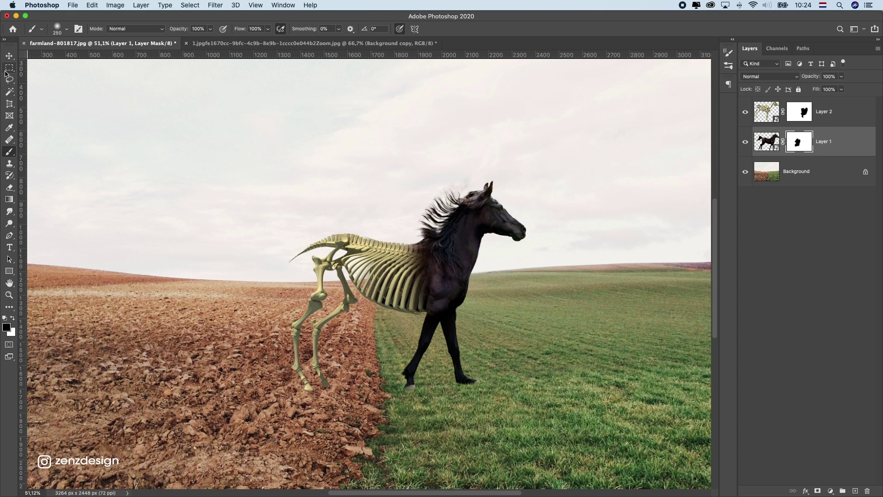
- Stretch the skeleton slightly wider to the left and tilt it a little with Free Transform
left_click(10, 56)
left_click(767, 112)
key("super+t")
left_click_drag(218, 278, 208, 279)
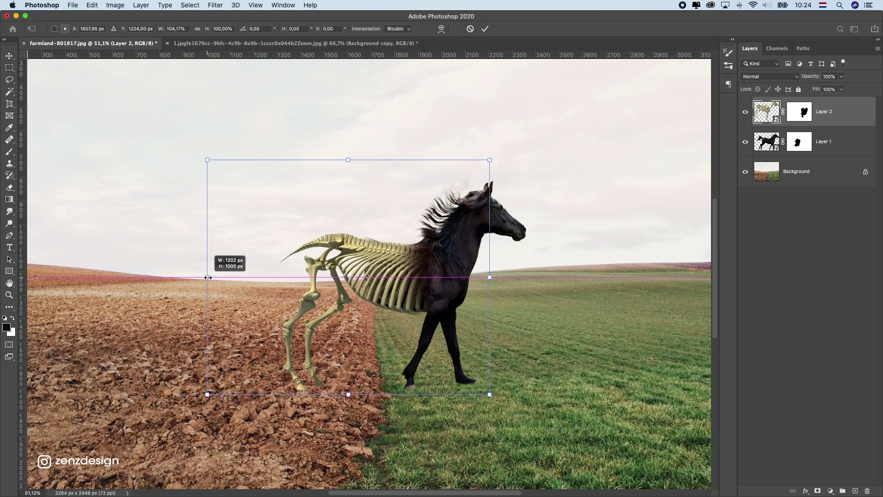
key("Return")
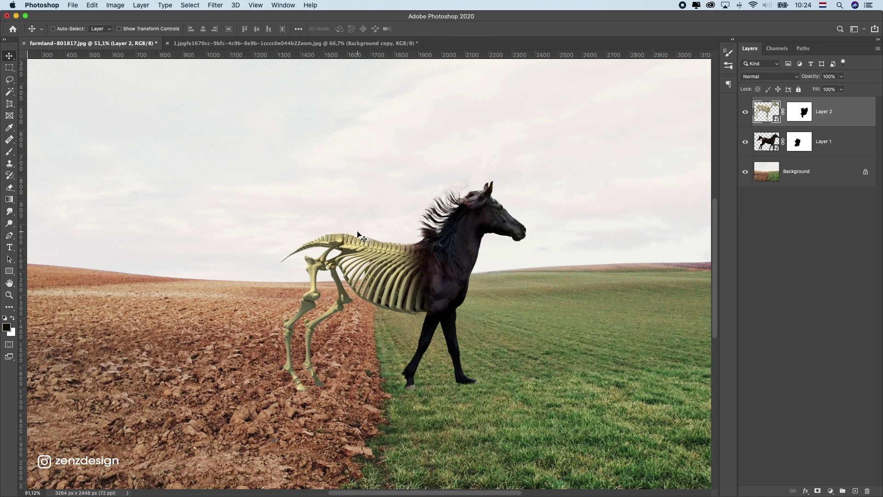
key("super+t")
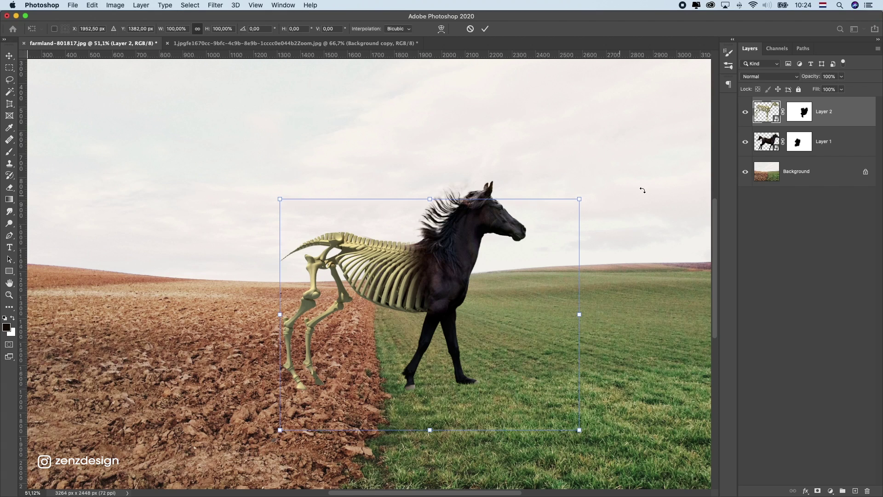
left_click_drag(643, 190, 645, 183)
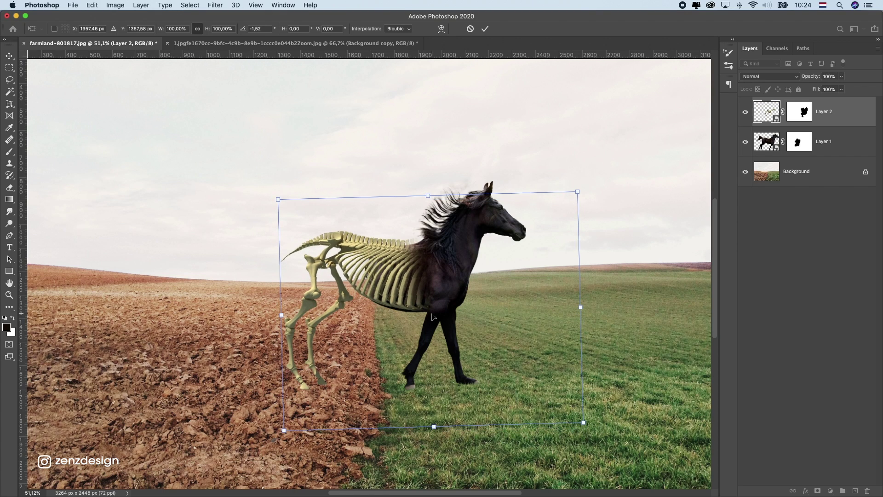
key("Return")
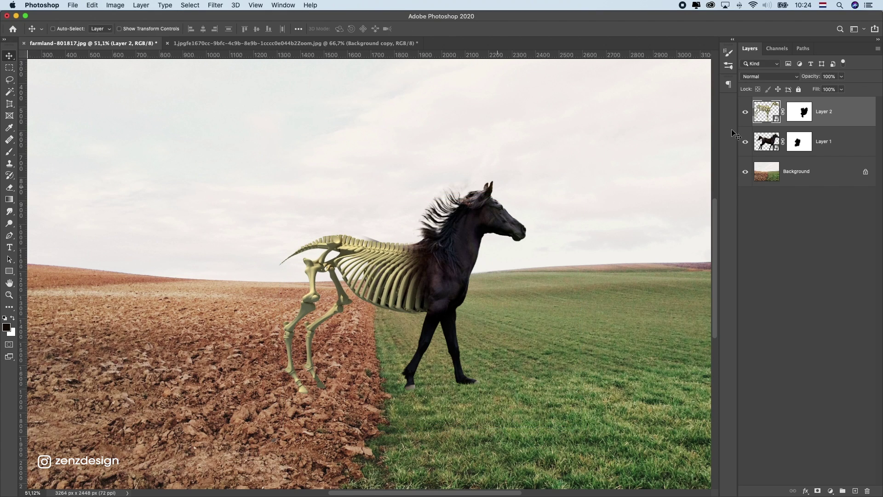
- Widen the skeleton from its top-left corner, nudge it up-right and shorten it slightly from the top
key("super+t")
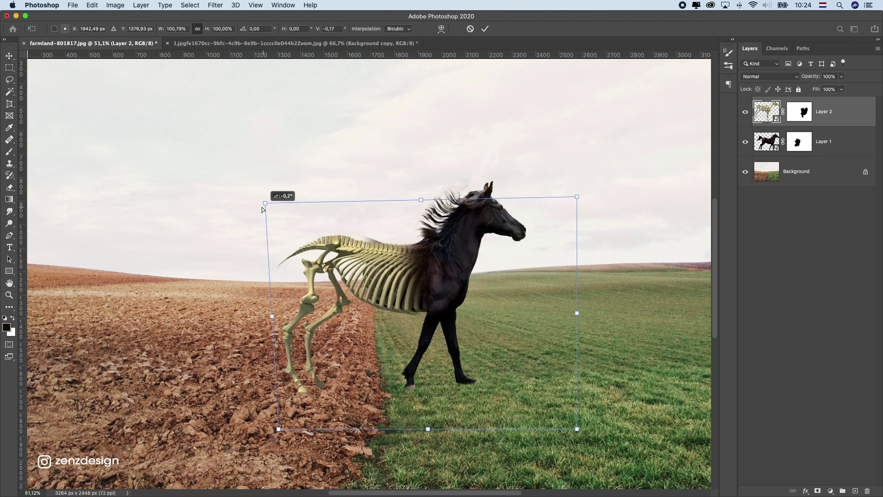
left_click_drag(278, 198, 255, 199)
left_click_drag(377, 298, 381, 290)
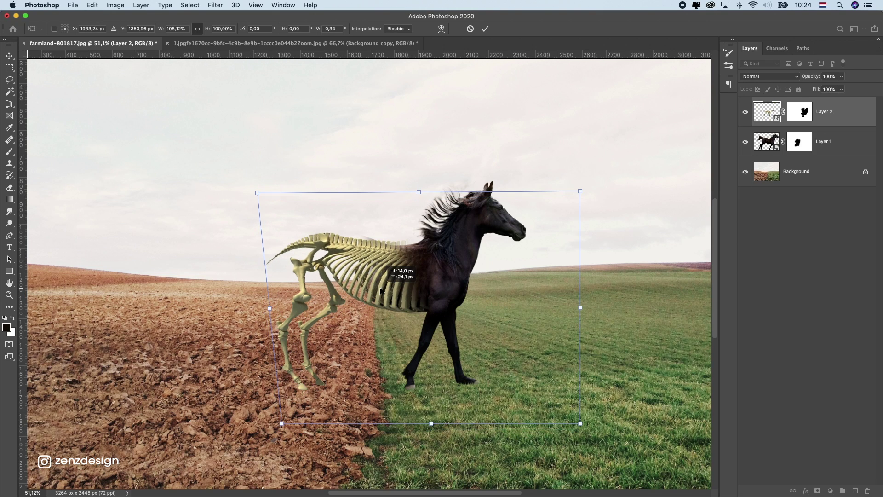
key("Return")
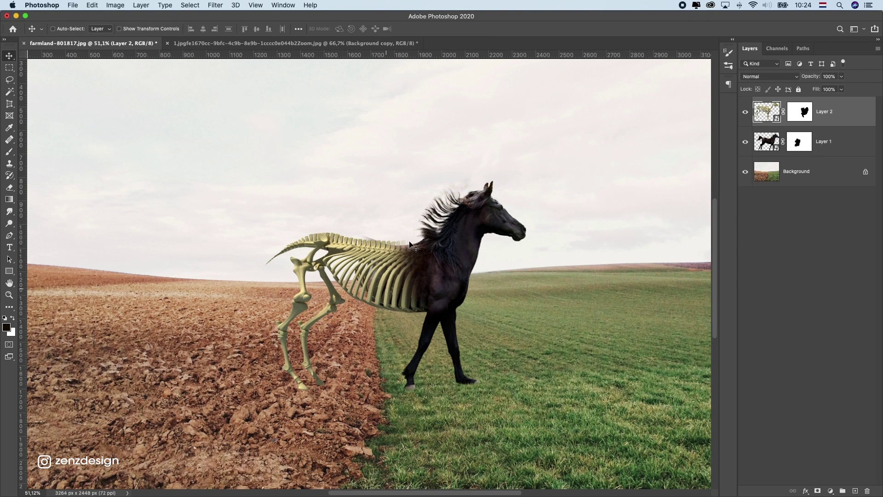
key("ctrl+t")
left_click_drag(424, 193, 423, 196)
key("Return")
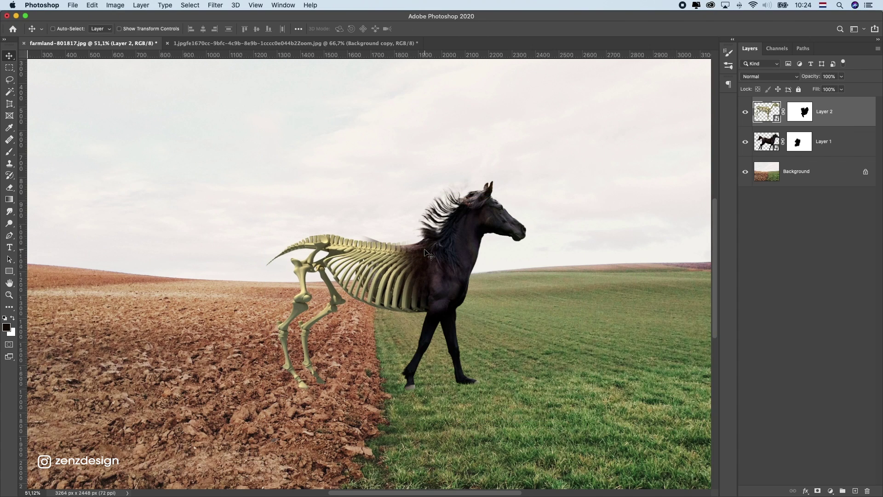
- Target the layer masks and adjust the brush size with the bracket keys
left_click(801, 112)
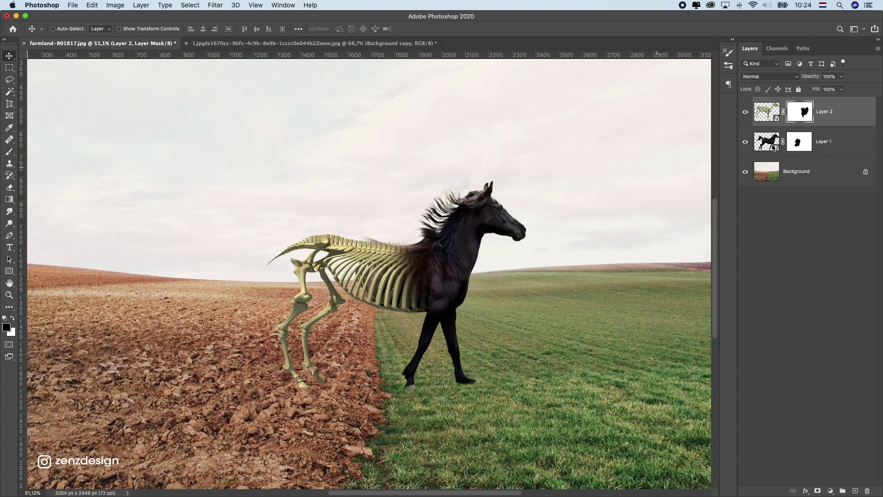
left_click(798, 142)
left_click(10, 147)
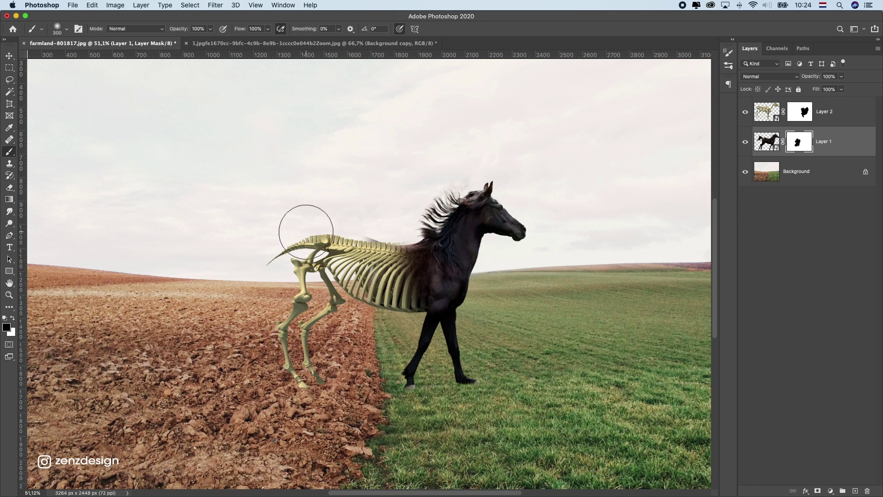
key("bracketright")
key("bracketleft")
key("bracketleft")
key("bracketleft")
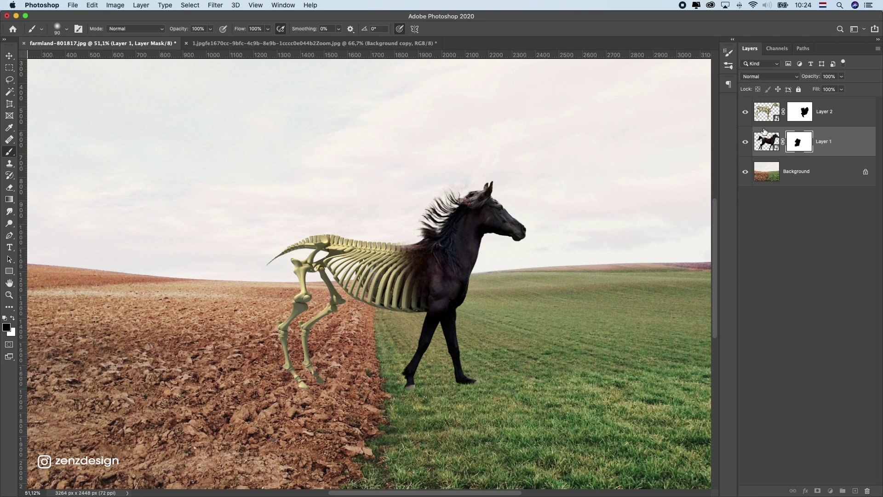
left_click(800, 111)
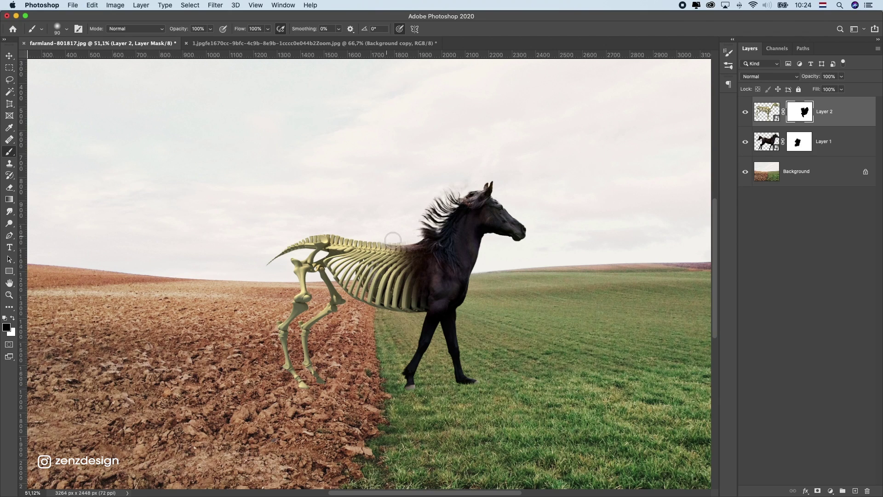
- Stretch the skeleton slightly taller with Free Transform and return to the skeleton's mask
key("ctrl+t")
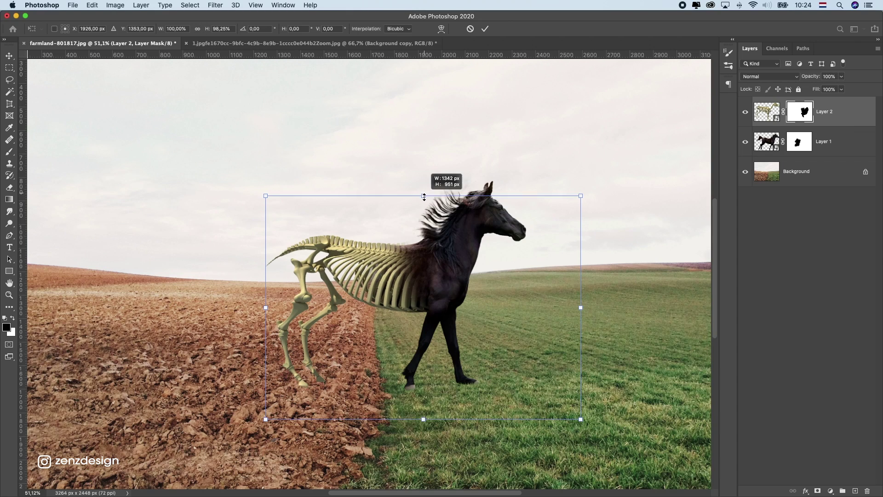
left_click_drag(422, 194, 423, 201)
key("Return")
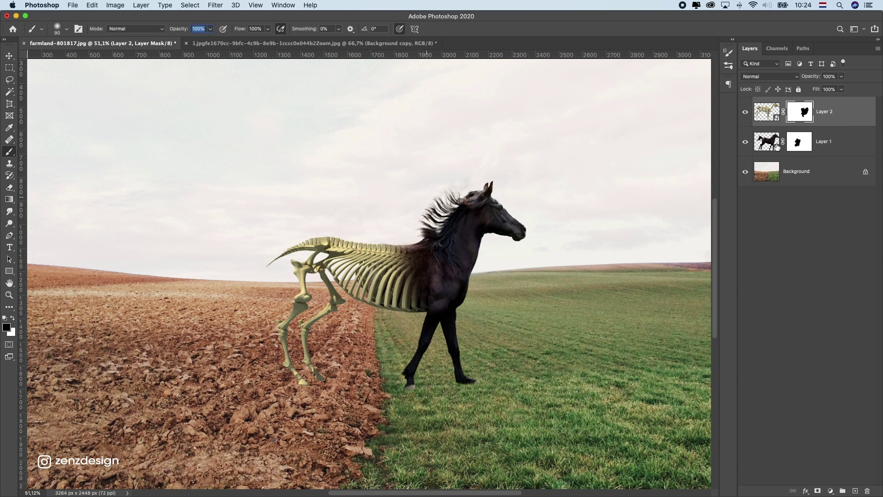
left_click(799, 142)
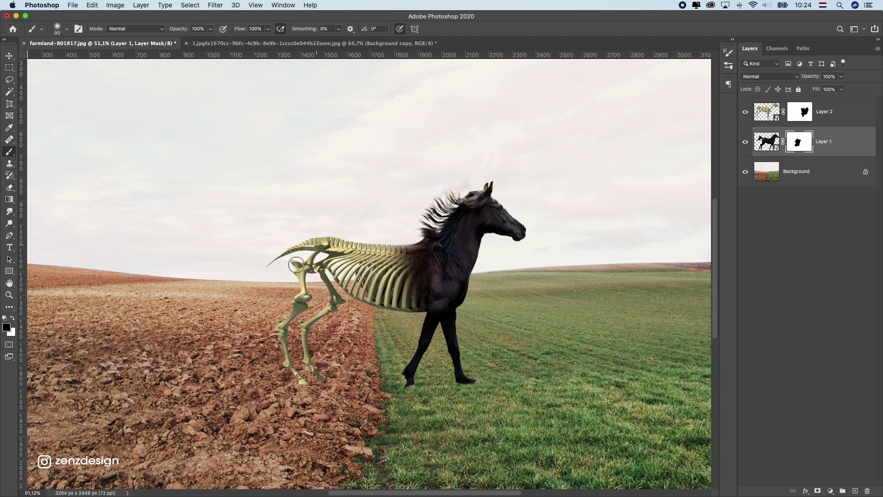
left_click(804, 111)
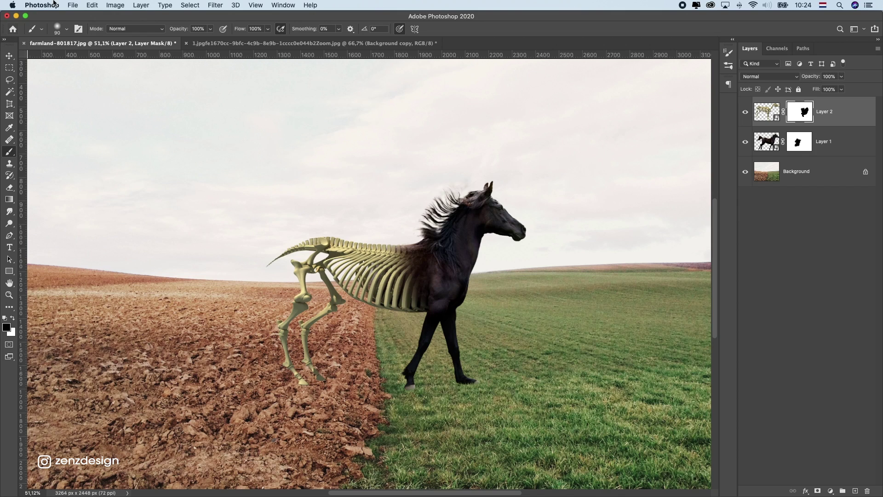
left_click(55, 29)
scroll(65, 178, "down", 4)
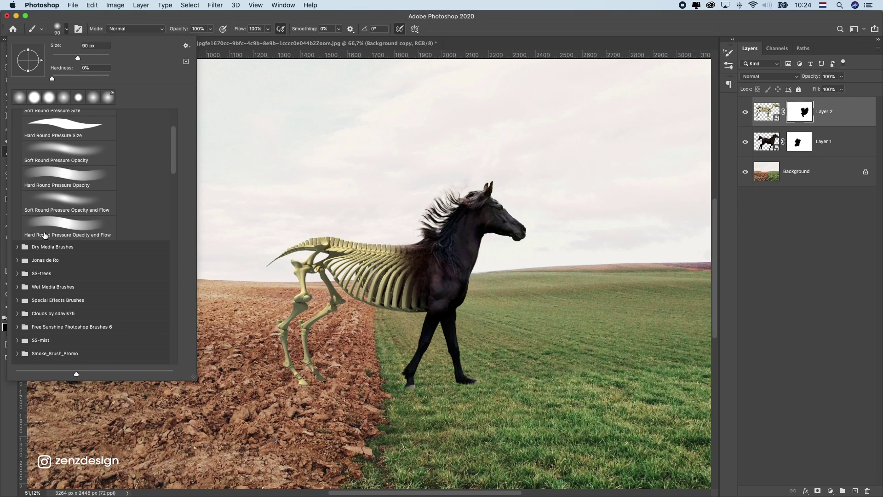
- With a Dry Media brush, paint the mask along the rib/body seam into a rough, crumbly textured edge
left_click(18, 246)
scroll(65, 207, "down", 3)
double_click(69, 283)
mouse_move(377, 289)
left_mouse_down()
mouse_move(388, 275)
mouse_move(435, 280)
mouse_move(414, 268)
mouse_move(427, 290)
mouse_move(392, 246)
mouse_move(415, 248)
left_mouse_up()
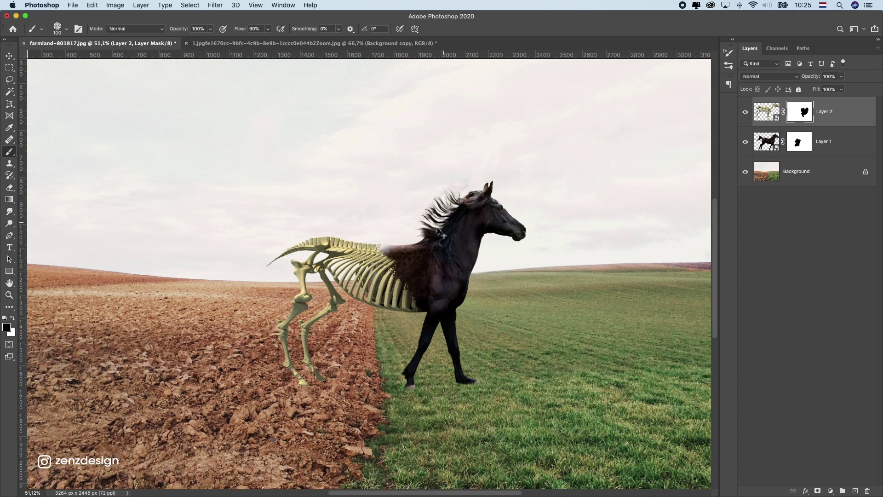
scroll(438, 231, "up", 5)
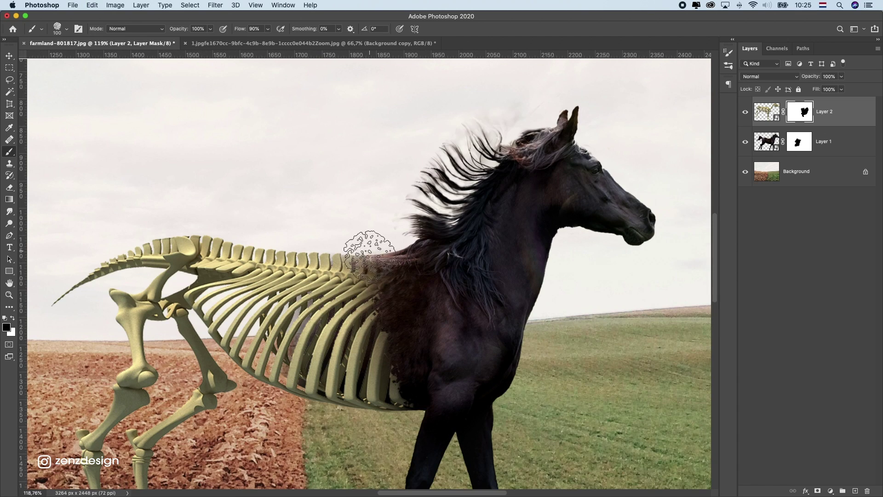
mouse_move(366, 259)
left_mouse_down()
mouse_move(386, 276)
mouse_move(390, 332)
mouse_move(427, 385)
mouse_move(400, 398)
left_mouse_up()
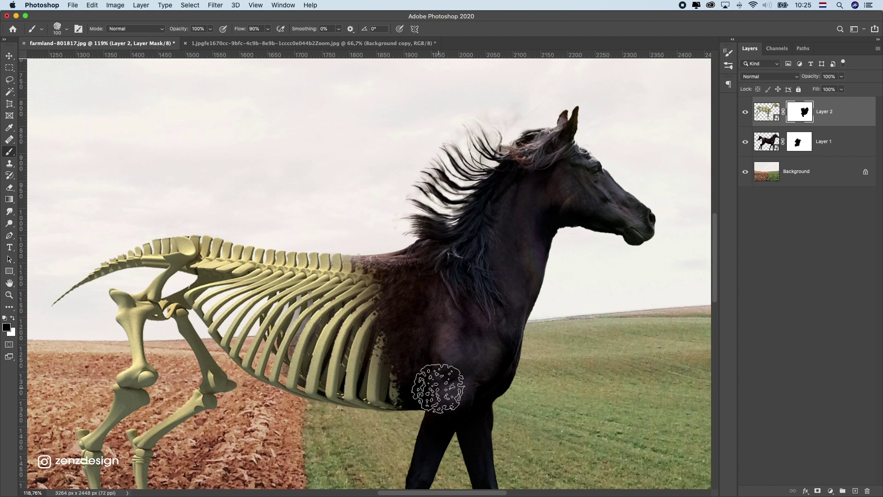
left_click_drag(376, 290, 378, 249)
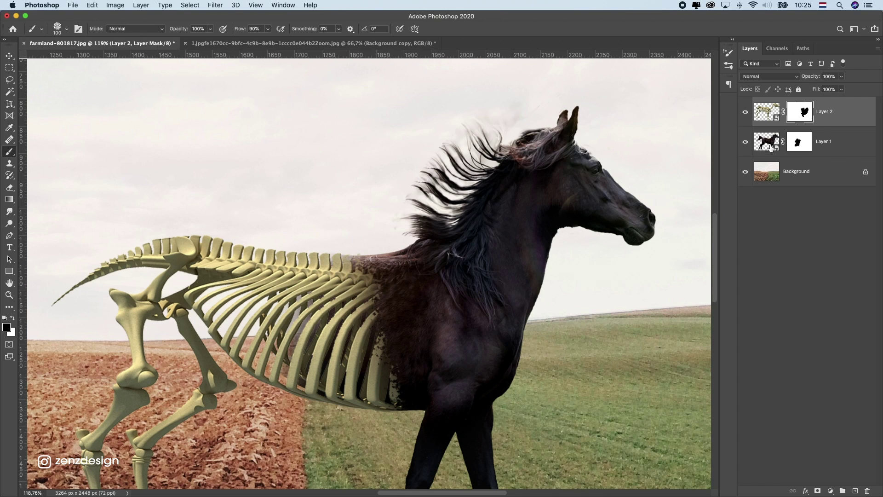
scroll(354, 301, "down", 5)
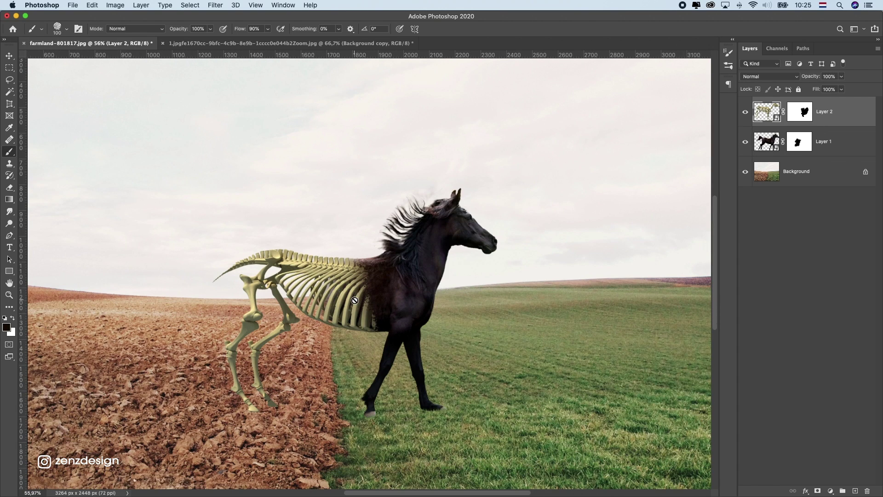
- Add a Curves layer above the skeleton, pull the white point left and a shadow point down
left_click(831, 491)
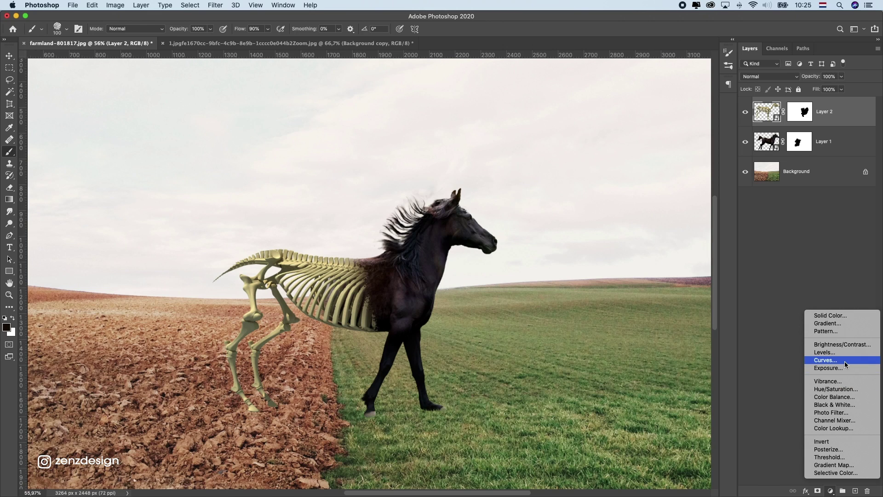
left_click(821, 361)
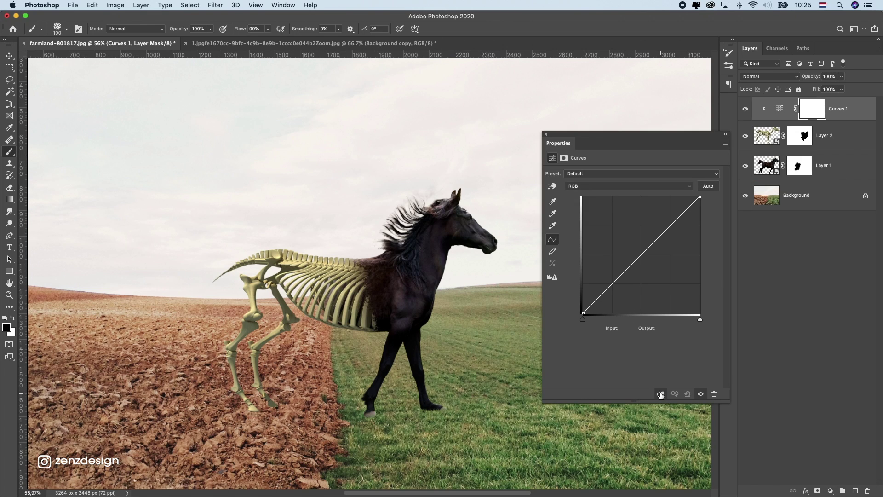
left_click_drag(644, 256, 651, 269)
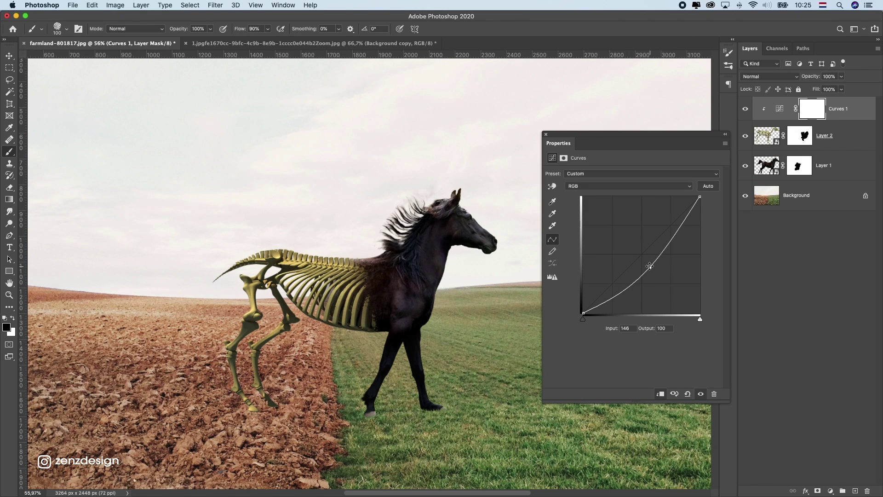
key("super+z")
left_click_drag(700, 196, 680, 196)
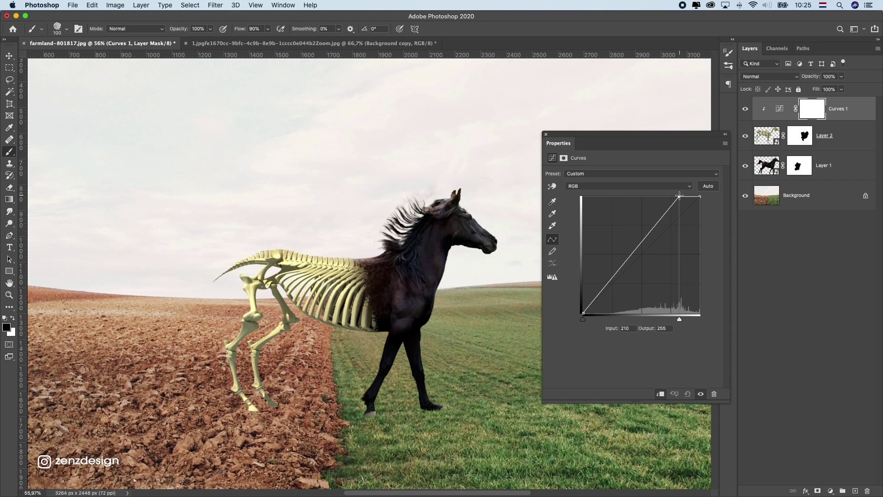
left_click_drag(622, 272, 617, 275)
left_click(549, 137)
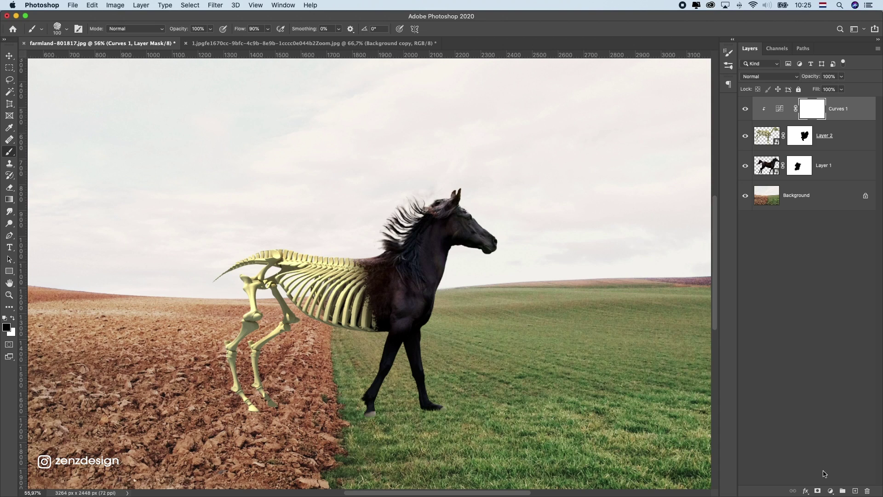
- Add a Hue/Saturation layer clipped to the skeleton and drain most of its colour
left_click(830, 490)
left_click(835, 388)
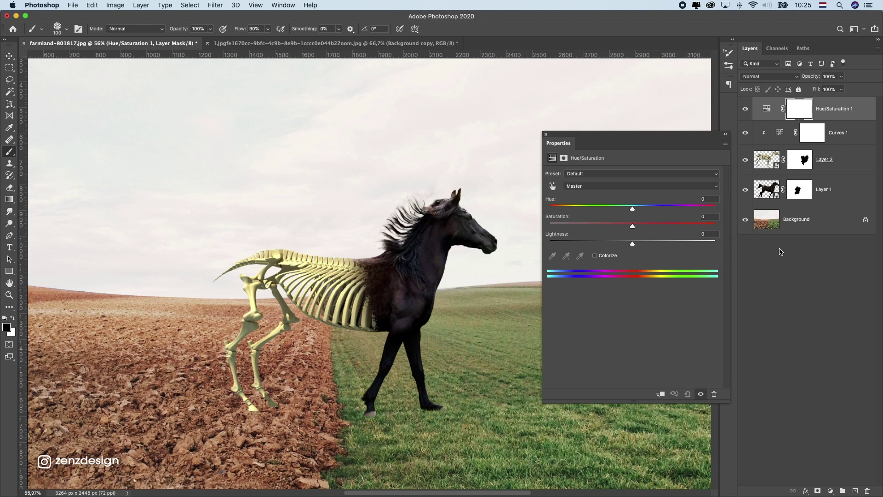
left_click(659, 395)
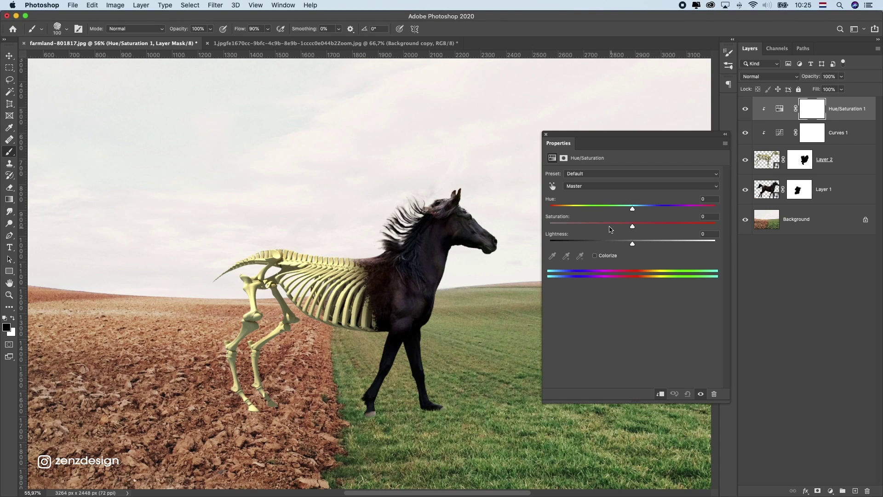
left_click_drag(632, 226, 584, 225)
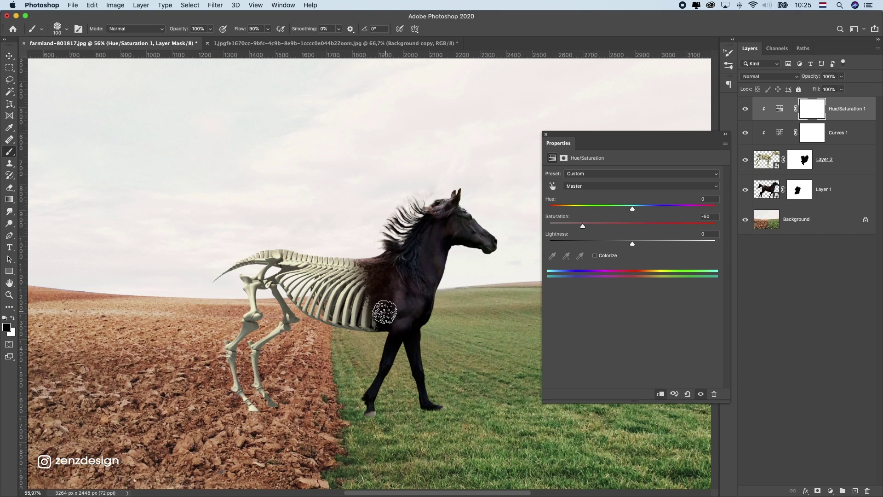
scroll(388, 309, "down", 3)
scroll(388, 309, "up", 3)
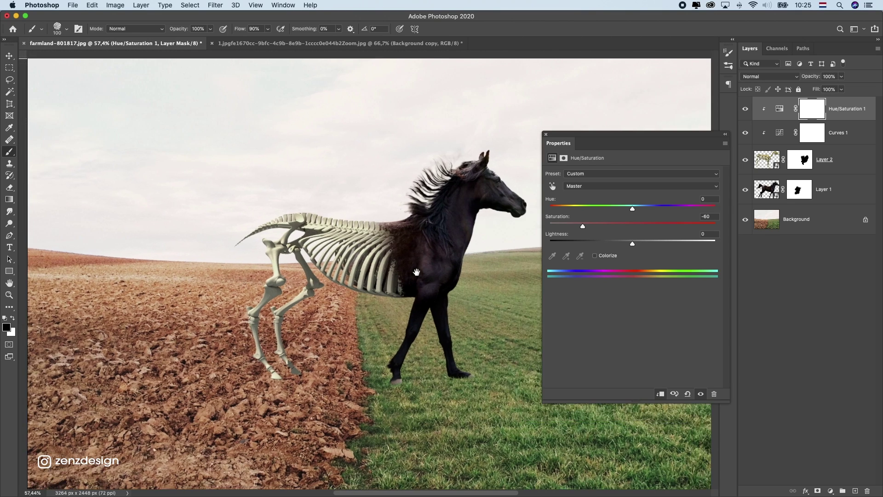
left_click_drag(388, 309, 329, 360)
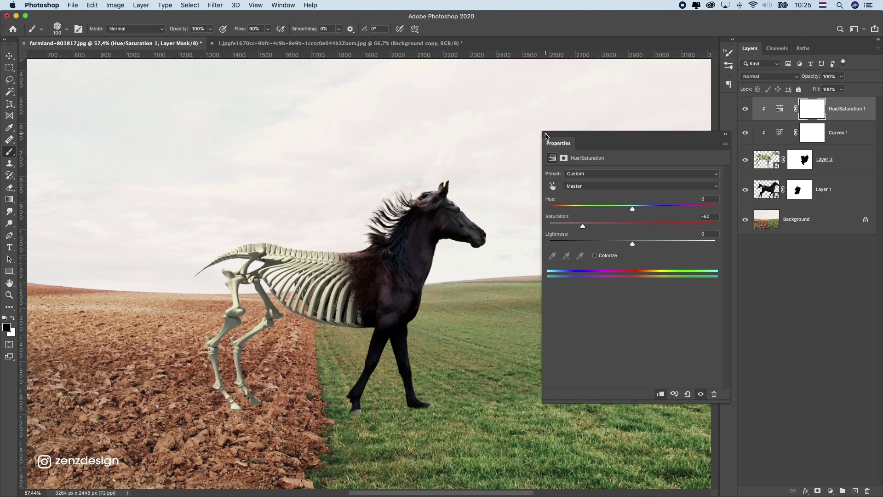
left_click(544, 136)
left_click_drag(389, 310, 404, 303)
- Refine the skeleton's Curves with darker midtones and brighter highlights, then close Properties
left_click(838, 132)
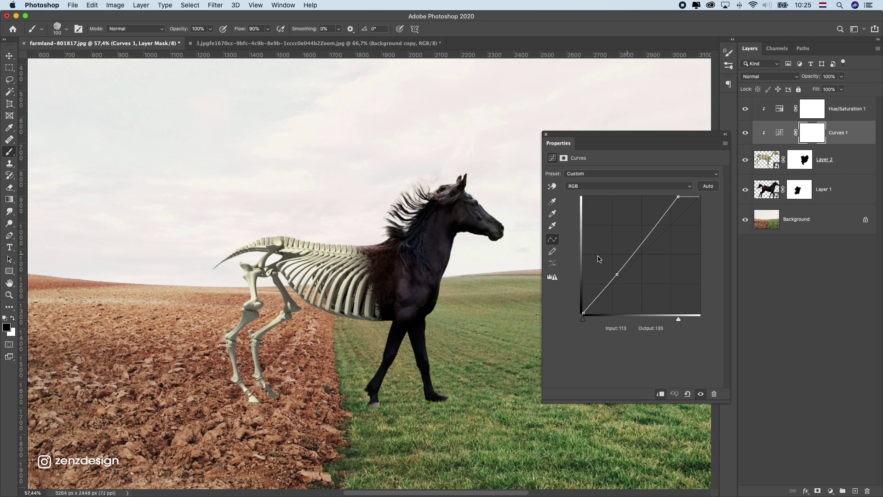
left_click_drag(615, 279, 623, 283)
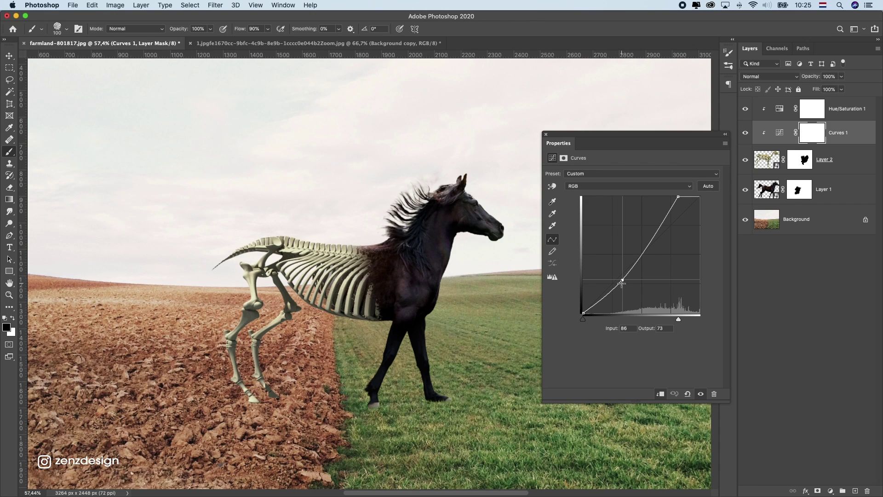
left_click_drag(678, 198, 679, 197)
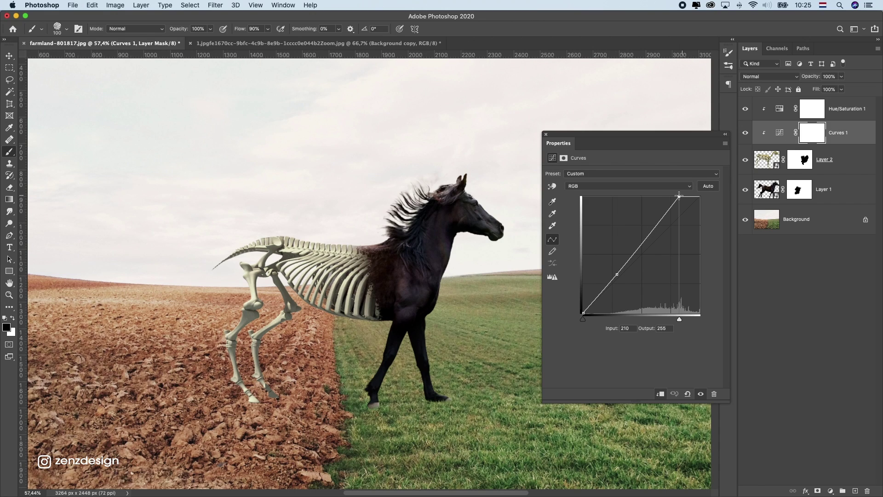
left_click(9, 55)
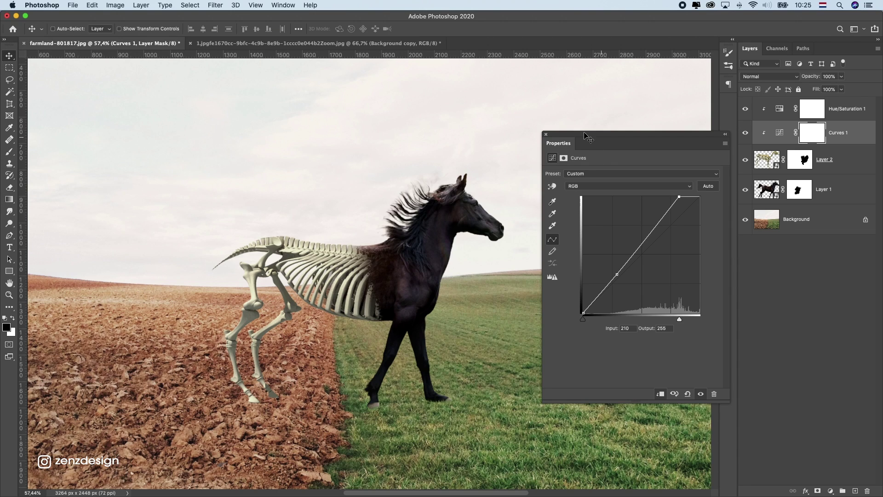
left_click(485, 392)
left_click(809, 219)
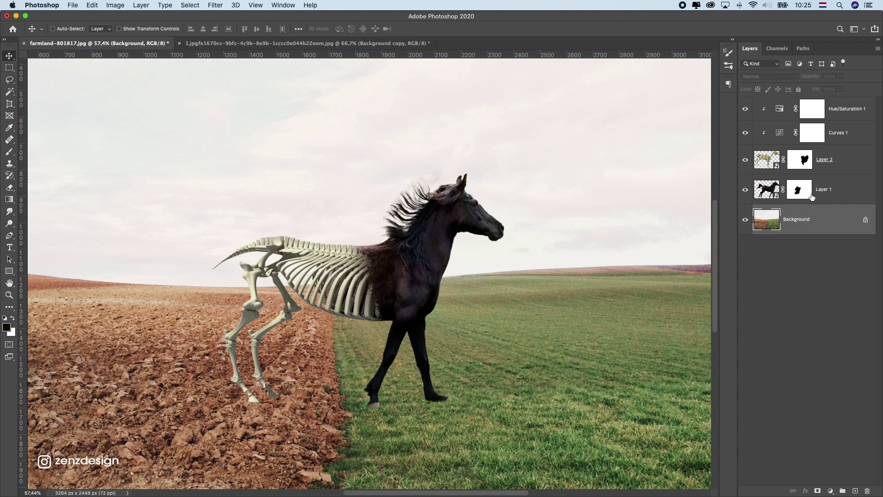
- Add a Curves adjustment clipped to Layer 1, pulling the white point to Input 239 to brighten the horse
left_click(840, 191)
left_click(831, 491)
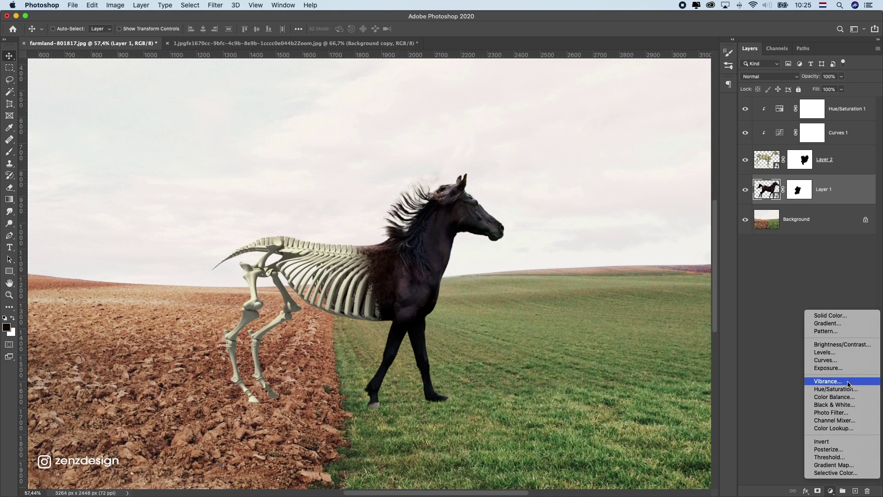
left_click(828, 361)
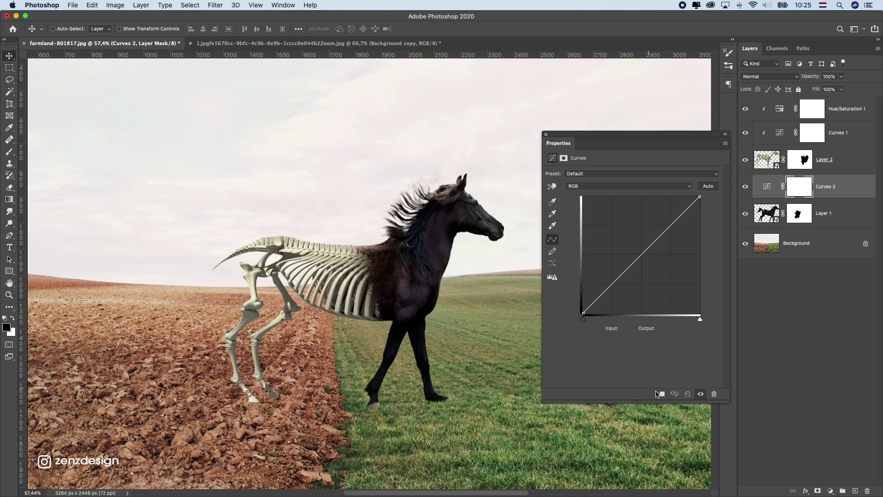
left_click(659, 394)
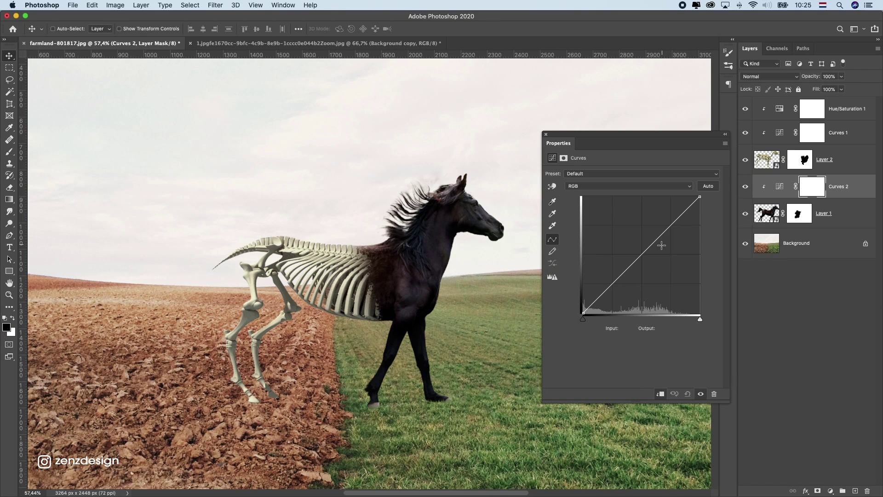
left_click_drag(661, 244, 662, 221)
mouse_move(699, 199)
left_mouse_down()
mouse_move(684, 196)
mouse_move(693, 198)
left_mouse_up()
- Zoom in on the horse and target Layer 2's mask with the Brush for touch-ups
key("super+0")
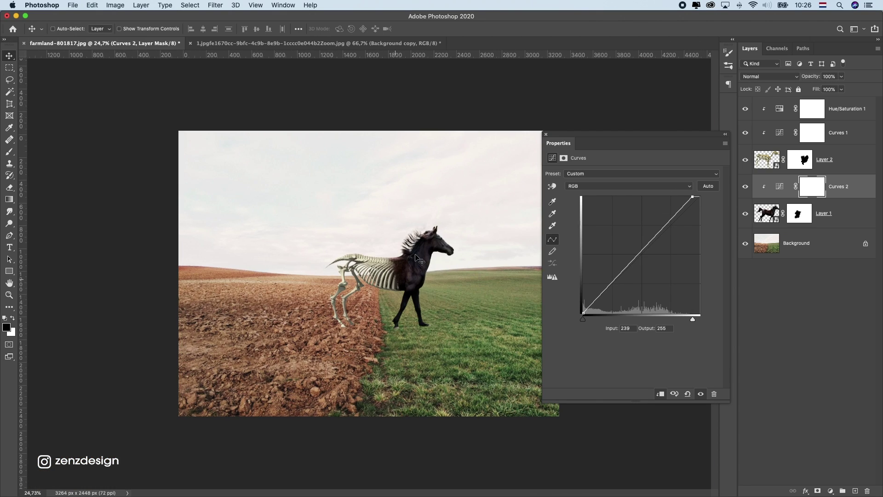
key("super+plus")
left_click(547, 136)
key("super+plus")
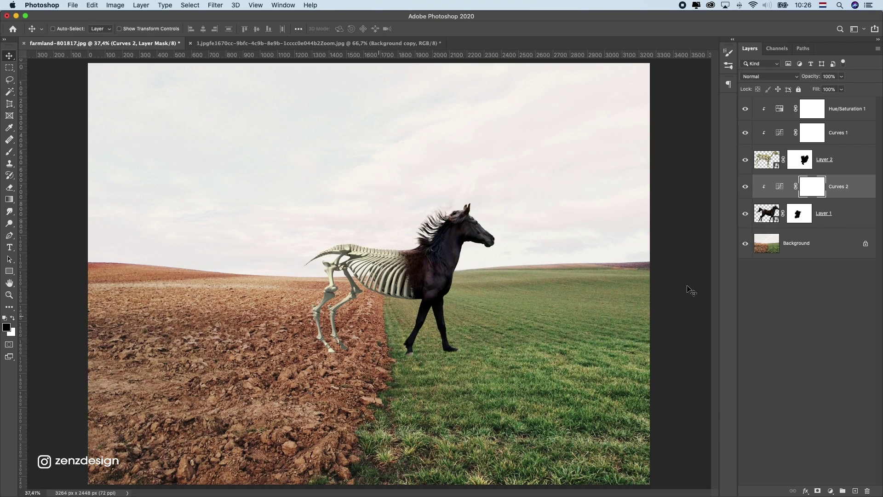
key("super+plus")
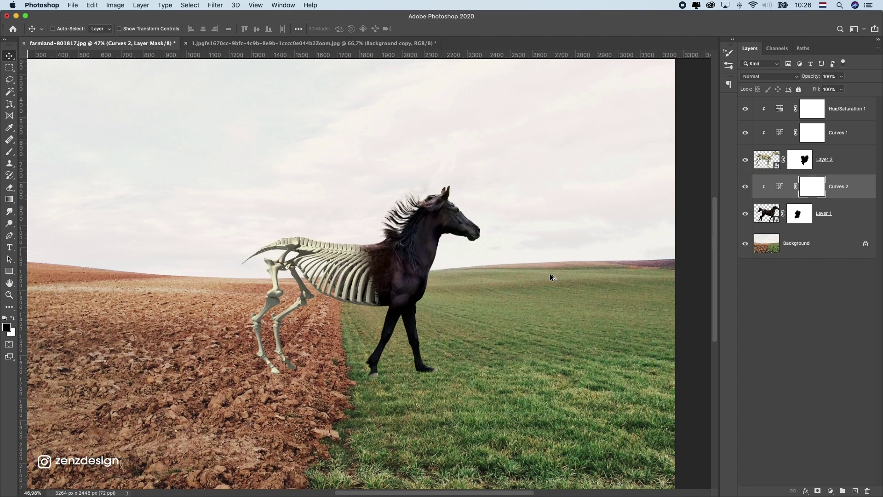
key("super+plus")
key("super+plus")
left_click(803, 162)
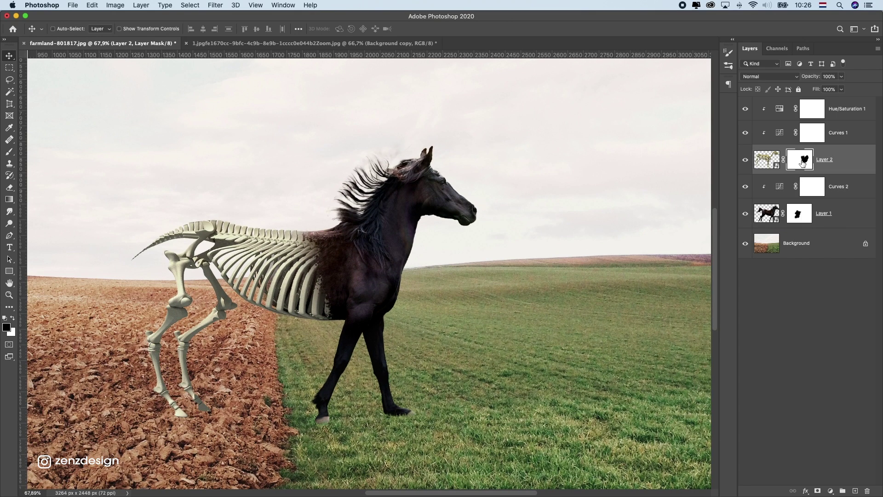
left_click_drag(276, 276, 404, 272)
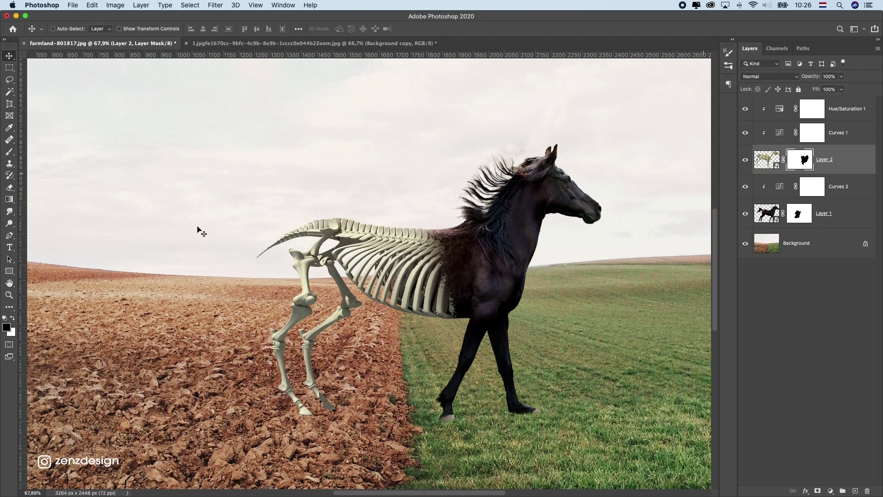
key("b")
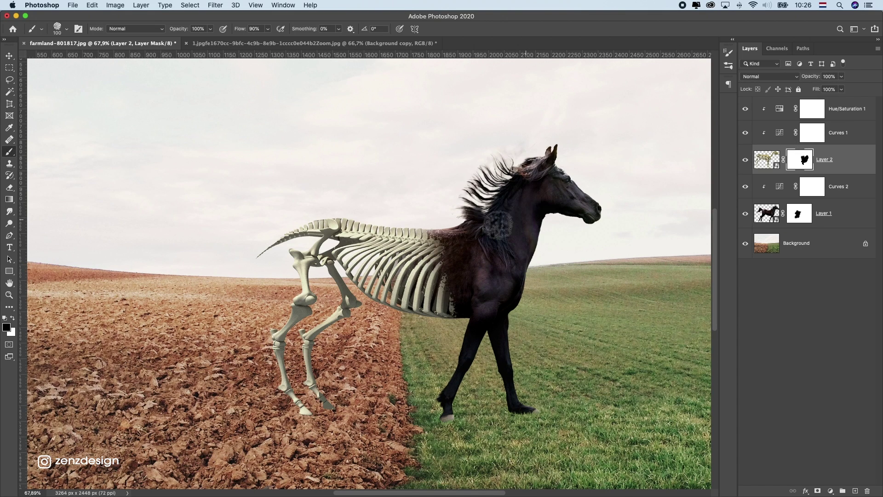
- Paint ragged Charcoal Pencil strokes on Layer 2's mask where the ribs meet the fur
left_click(64, 28)
scroll(84, 195, "down", 1)
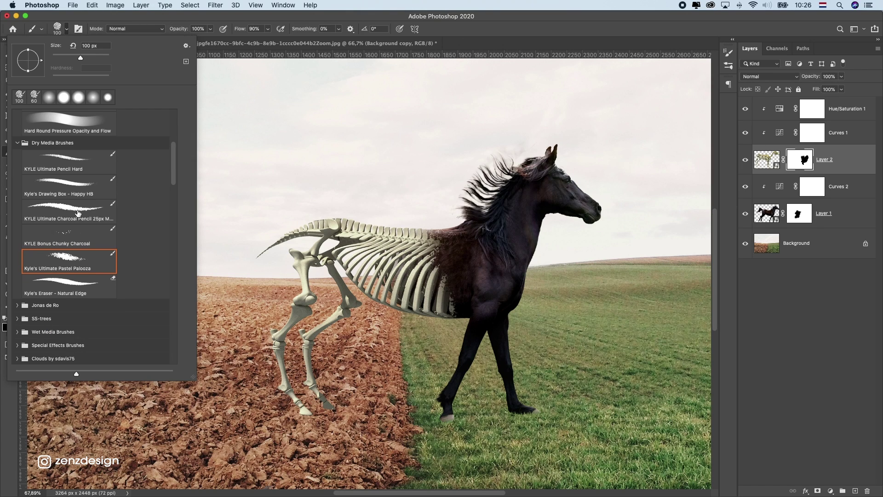
left_click(70, 211)
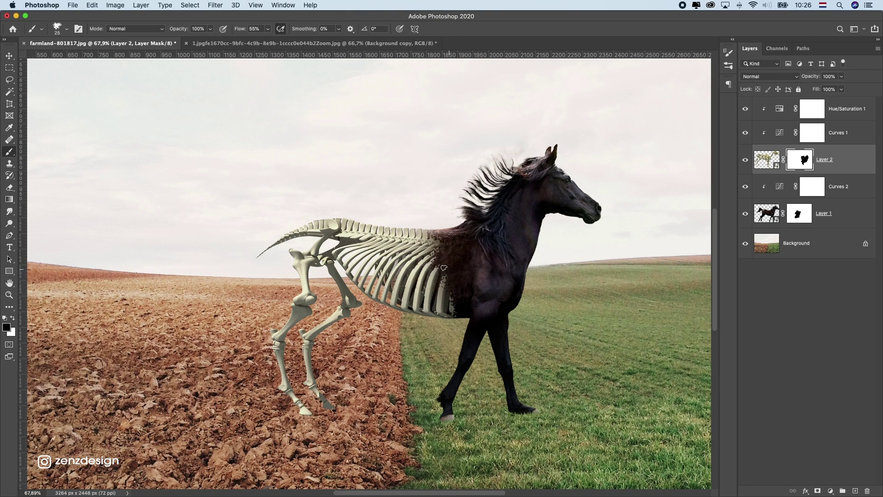
mouse_move(419, 258)
left_mouse_down()
mouse_move(442, 272)
mouse_move(435, 252)
mouse_move(442, 280)
left_mouse_up()
key("super+z")
scroll(458, 281, "up", 5)
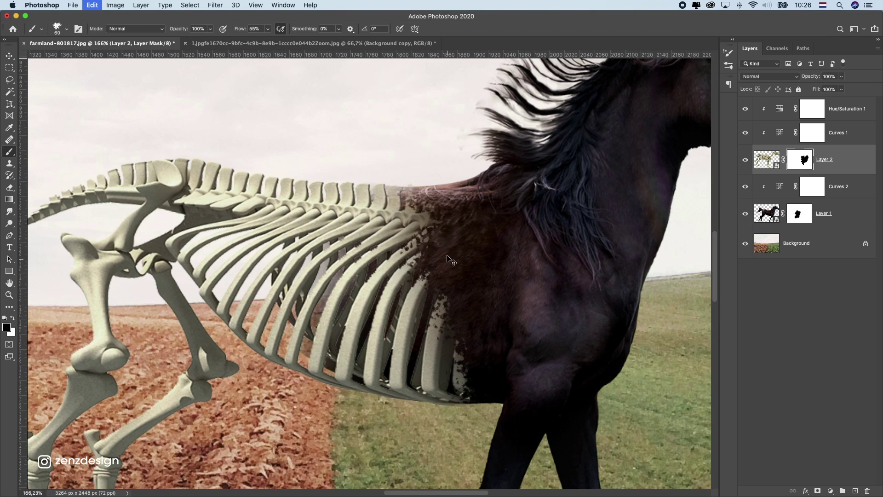
left_click_drag(373, 241, 414, 276)
left_click_drag(407, 248, 428, 284)
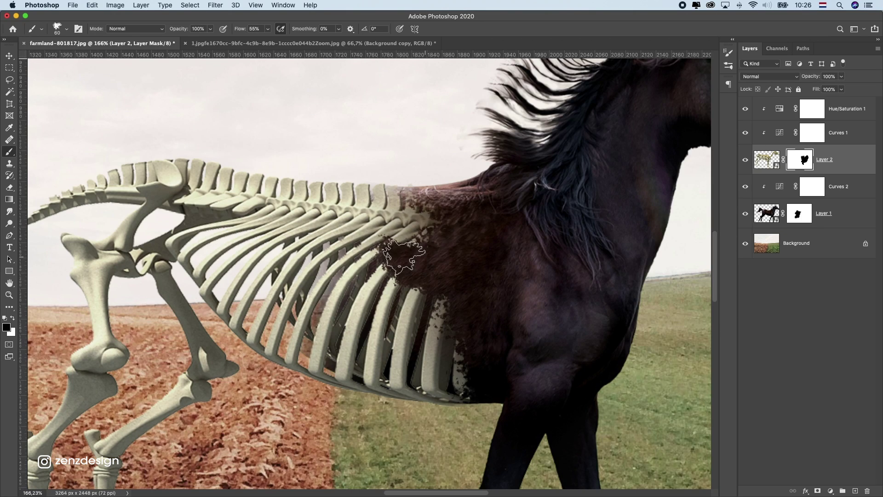
mouse_move(290, 276)
left_mouse_down()
mouse_move(311, 269)
mouse_move(355, 298)
mouse_move(345, 303)
mouse_move(394, 305)
left_mouse_up()
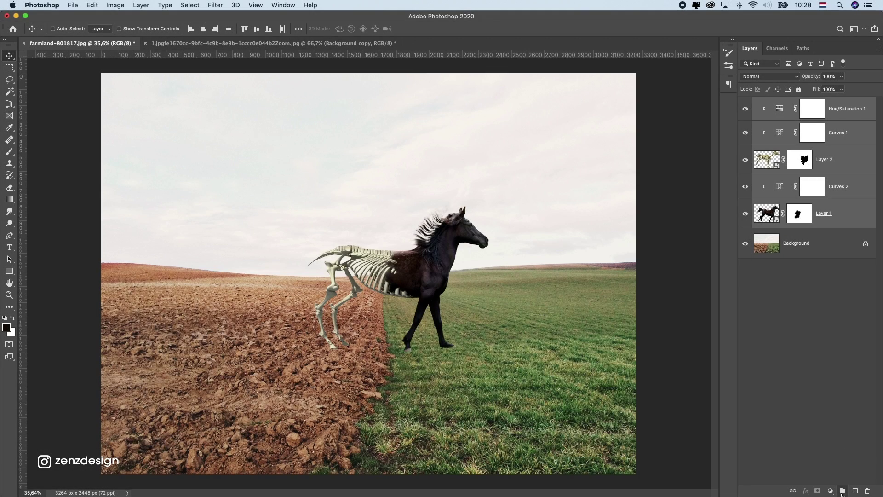
- Group the horse layers, then give the farmland Background photo a layer mask
left_click(842, 491)
left_click(745, 103)
left_click(788, 125)
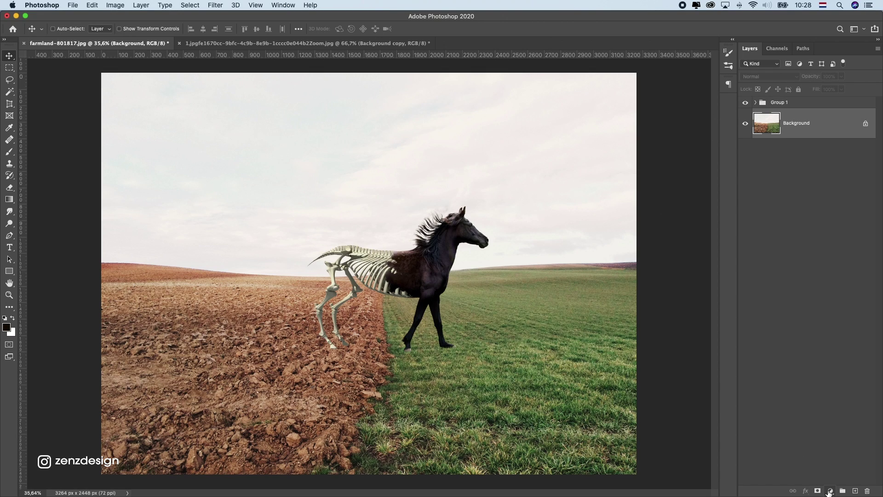
left_click(831, 492)
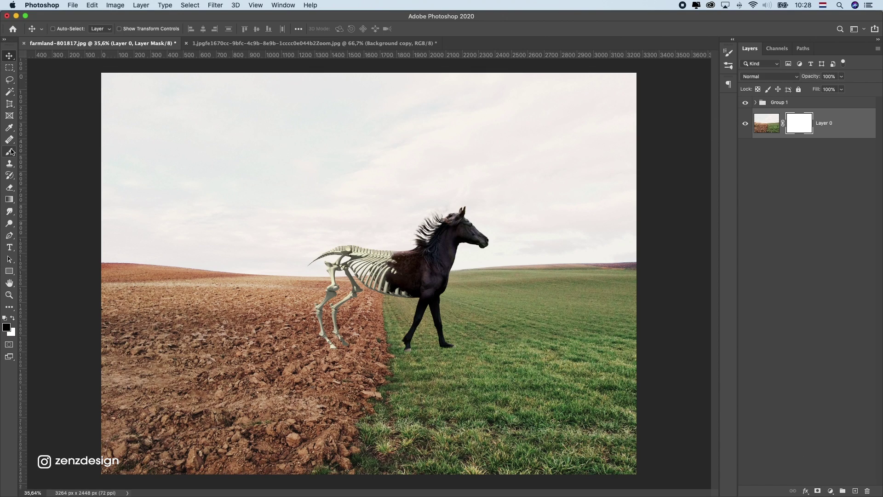
- Magic Wand-select the sky and fill it black on the mask so it becomes transparent
left_click(10, 92)
right_click(10, 92)
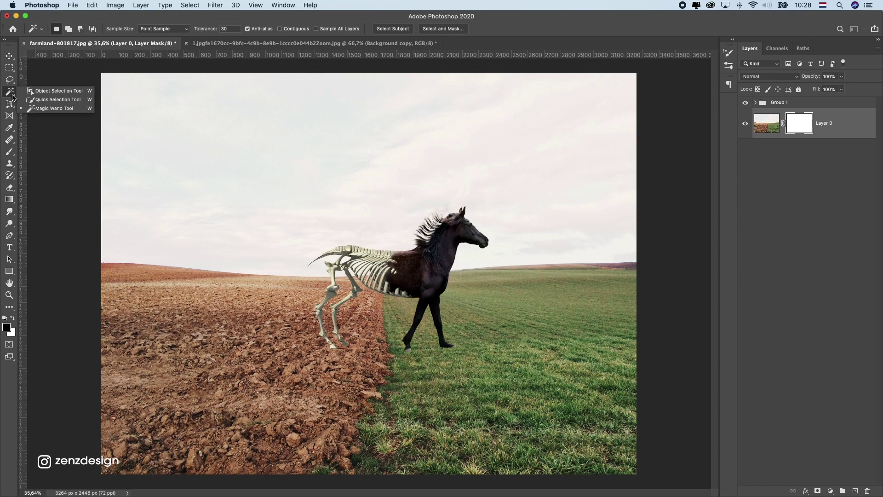
left_click(55, 109)
left_click(247, 159)
key("x")
key("alt+Delete")
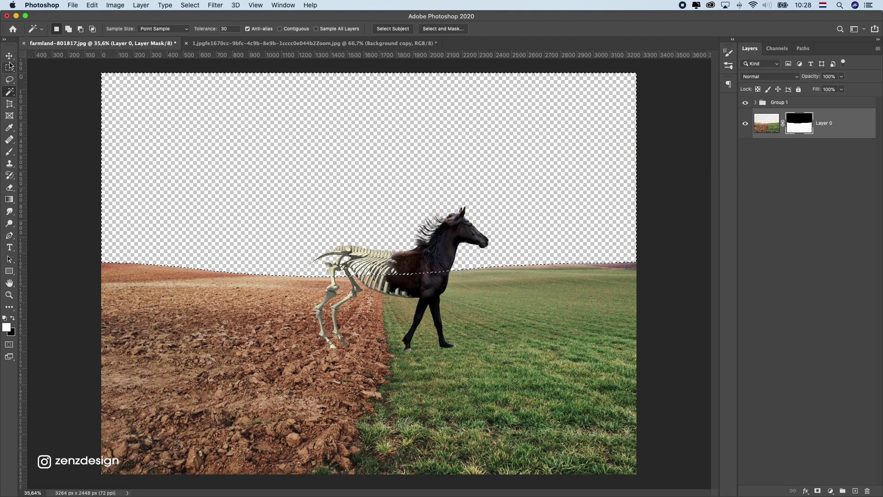
left_click(10, 67)
key("super+d")
scroll(419, 272, "up", 1)
scroll(419, 272, "up", 1)
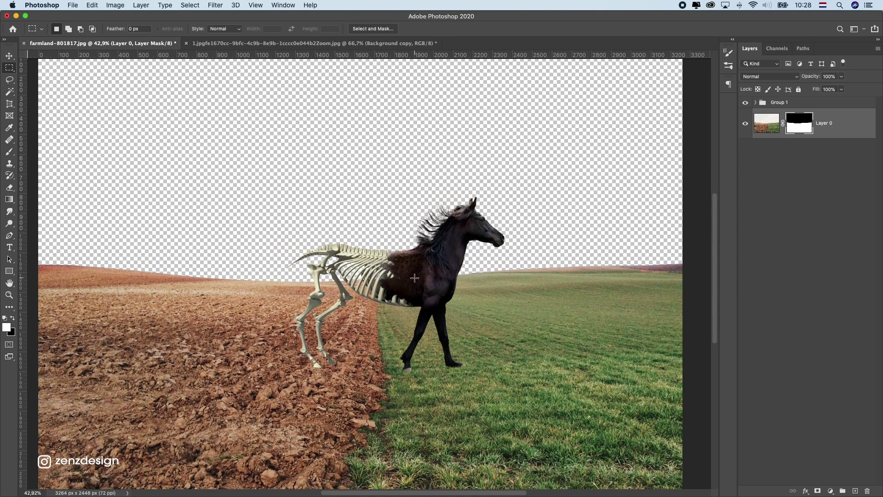
left_click(815, 104)
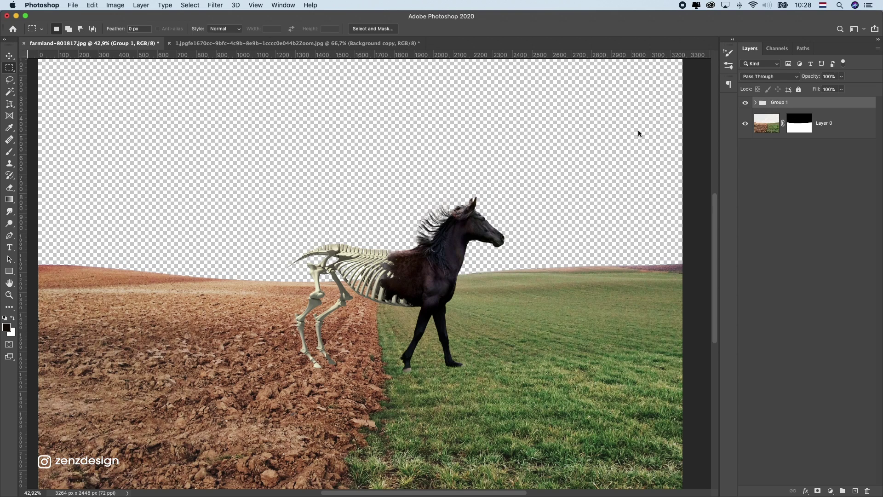
- Switch to the Move tool and collapse Group 1 after checking its visibility
left_click(10, 56)
scroll(351, 251, "down", 1)
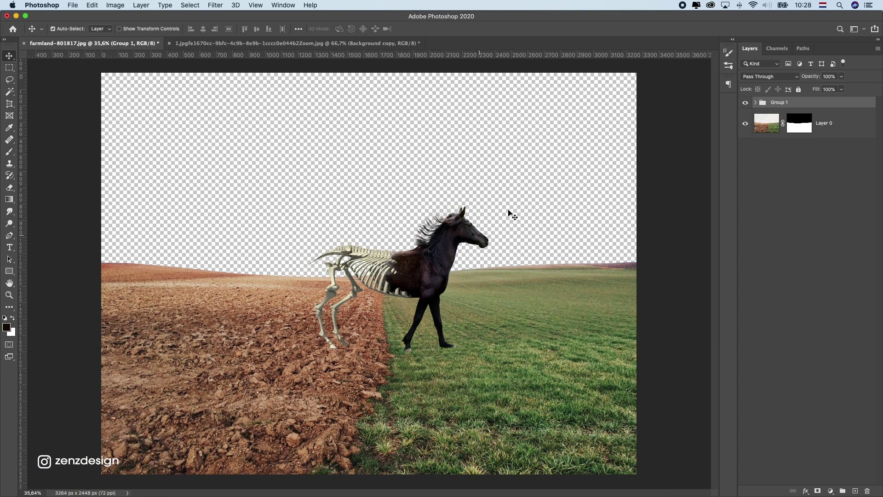
key("cmd+t")
key("Escape")
left_click(747, 103)
left_click(755, 103)
left_click(755, 103)
- Scale Group 1 up to about 124%, nudging it left and down, and commit
key("cmd+t")
left_click_drag(531, 204, 559, 178)
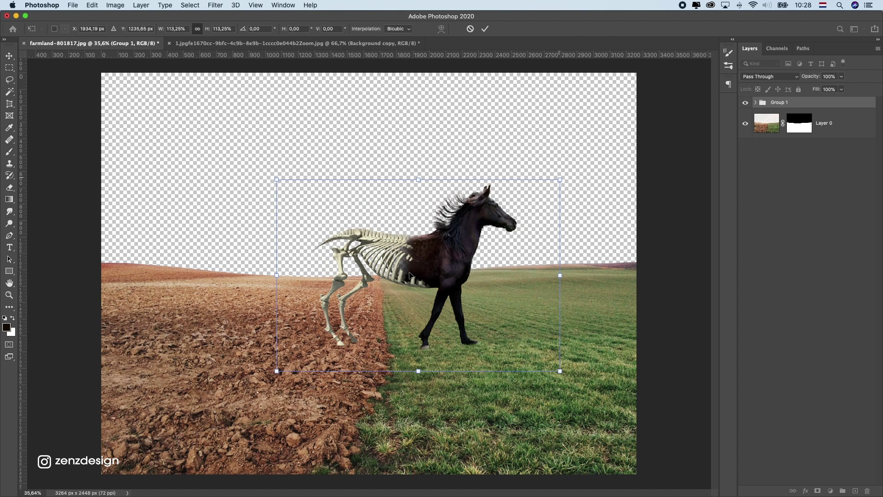
left_click_drag(442, 204, 427, 211)
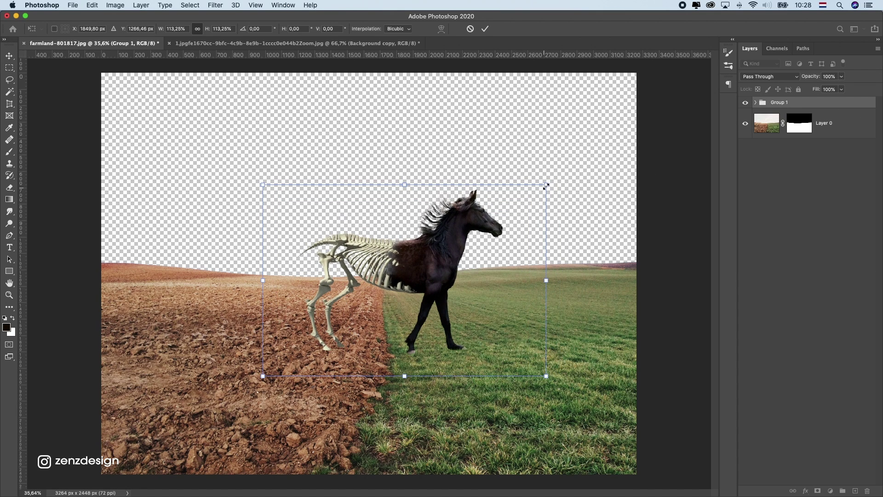
left_click_drag(547, 187, 570, 168)
left_click_drag(428, 277, 411, 281)
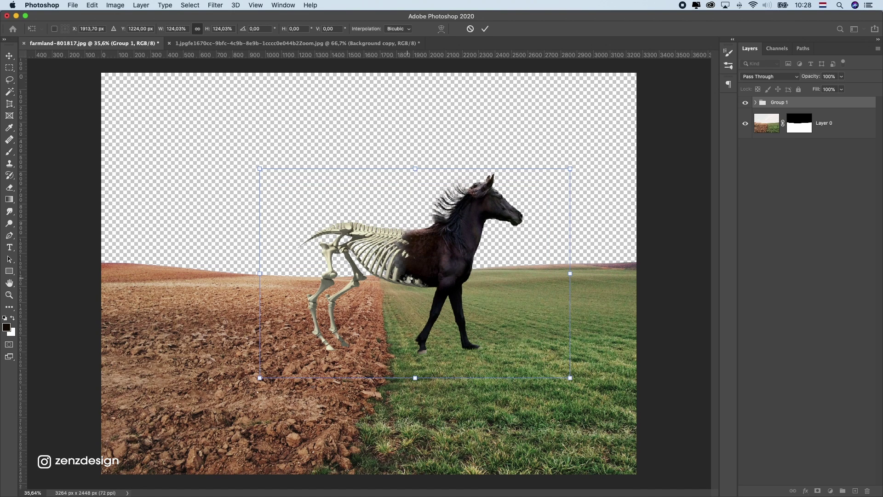
key("Return")
- Redo the enlargement at about 122% and commit the horse's new size
key("super+z")
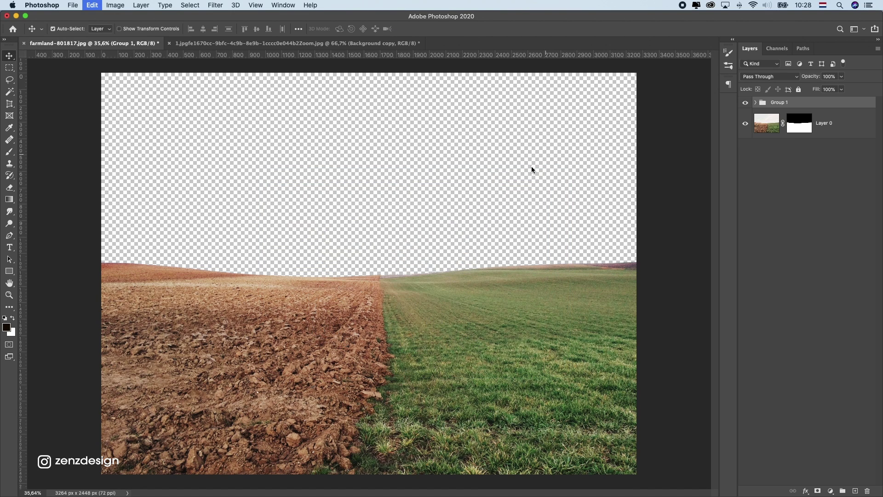
key("super+shift+z")
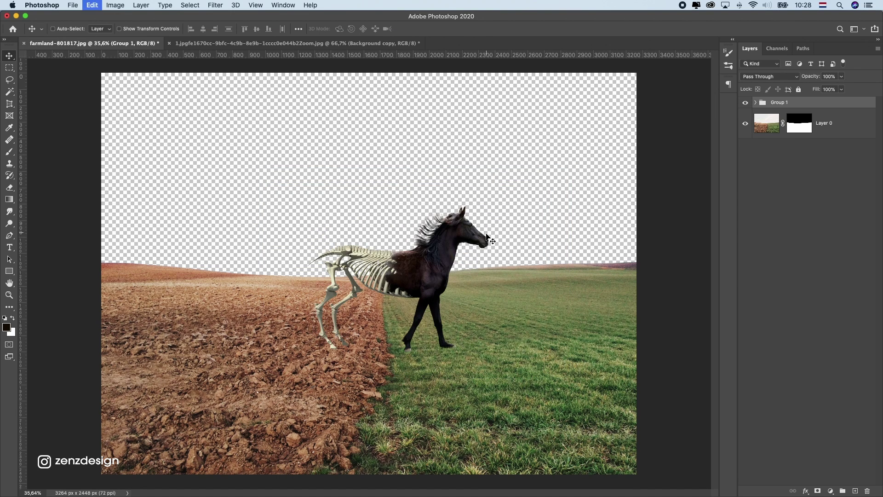
key("super+t")
left_click_drag(526, 208, 551, 186)
key("Return")
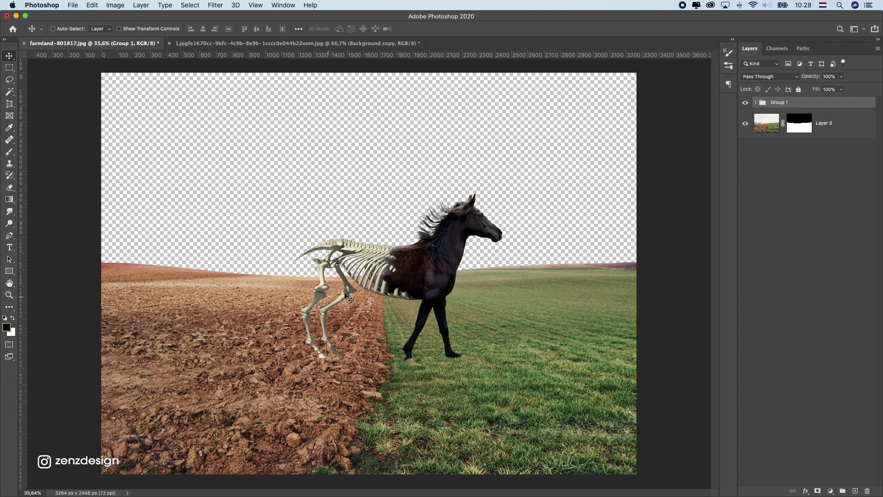
scroll(347, 299, "down", 1)
scroll(346, 298, "up", 2)
left_click_drag(568, 256, 505, 241)
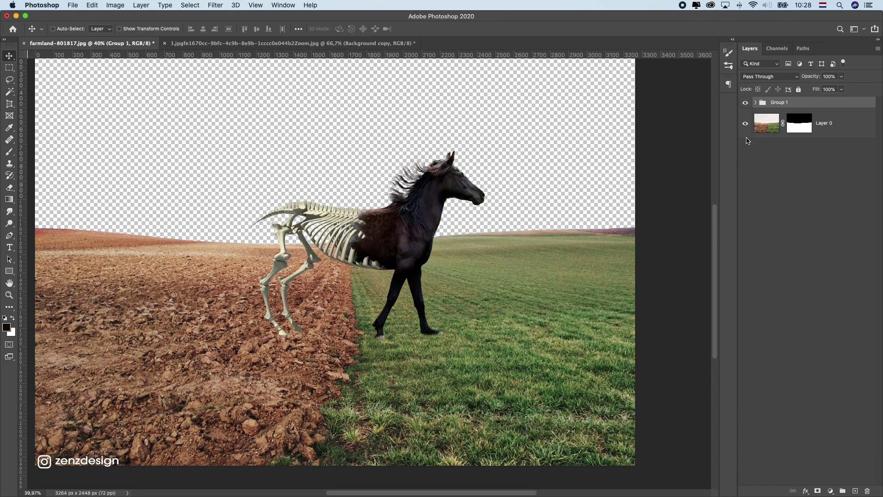
- Duplicate Group 1, merge the copy into one layer and flip it vertically
left_click_drag(799, 105, 834, 437)
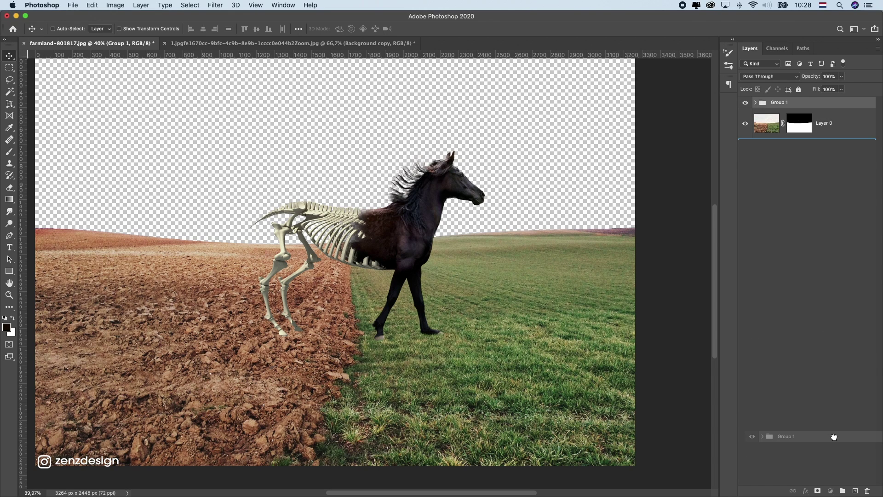
left_click_drag(834, 438, 859, 490)
key("super+e")
scroll(408, 235, "down", 3)
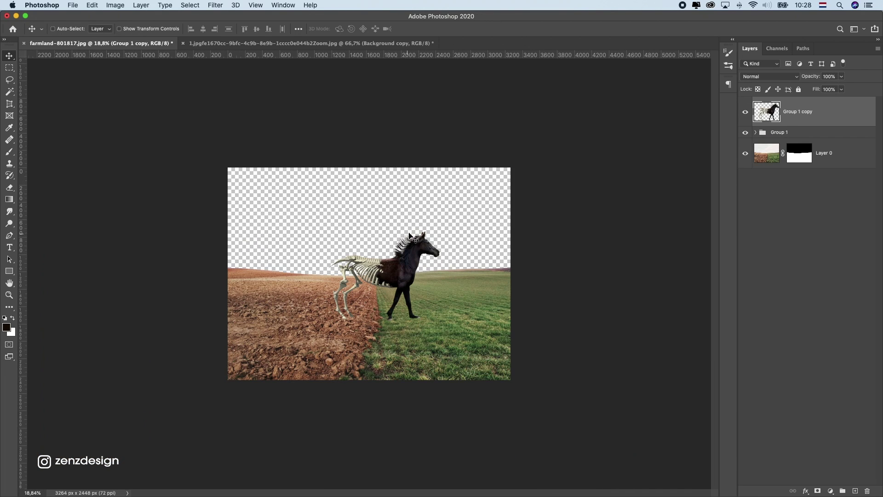
left_click(92, 5)
mouse_move(107, 218)
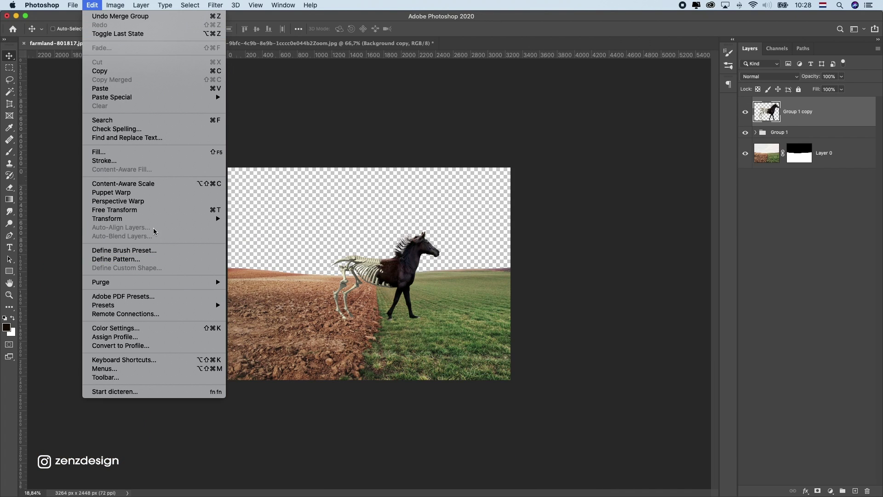
left_click(270, 372)
scroll(399, 326, "up", 3)
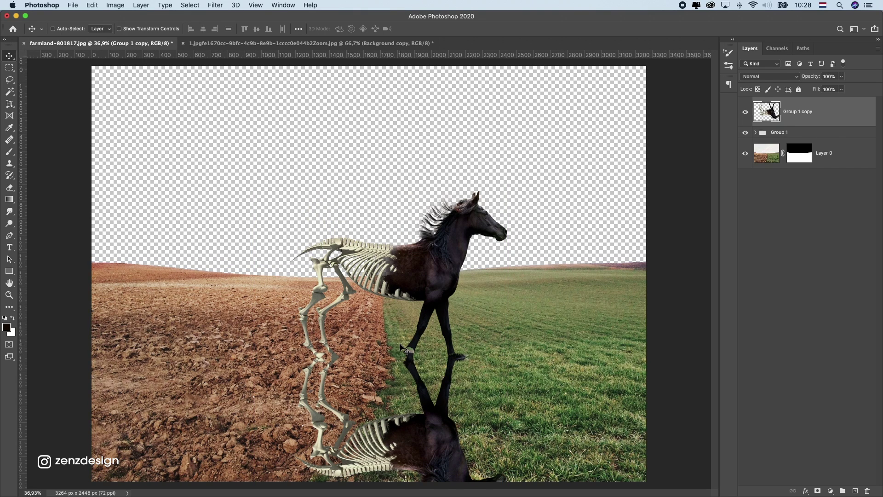
- Set Hue/Saturation Lightness to -100 to turn the flipped copy solid black
key("super+u")
mouse_move(600, 202)
left_mouse_down()
mouse_move(578, 203)
mouse_move(556, 226)
left_mouse_up()
key("Return")
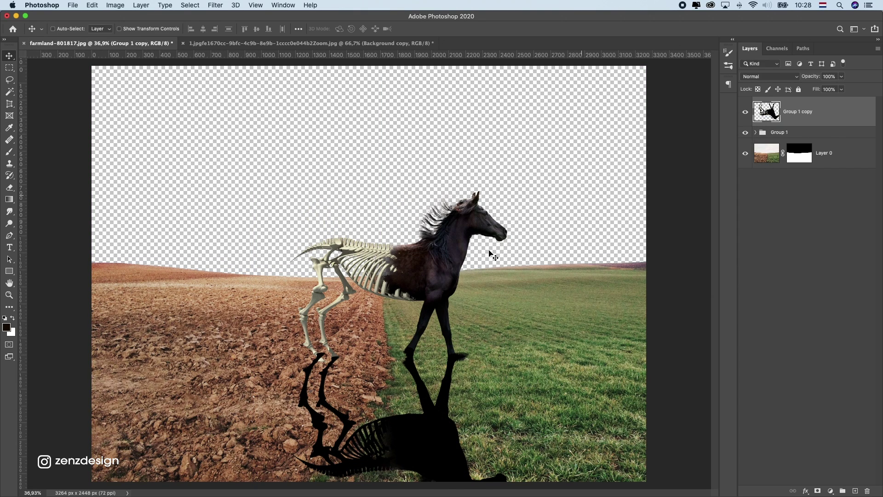
scroll(489, 254, "down", 3)
scroll(443, 334, "up", 1)
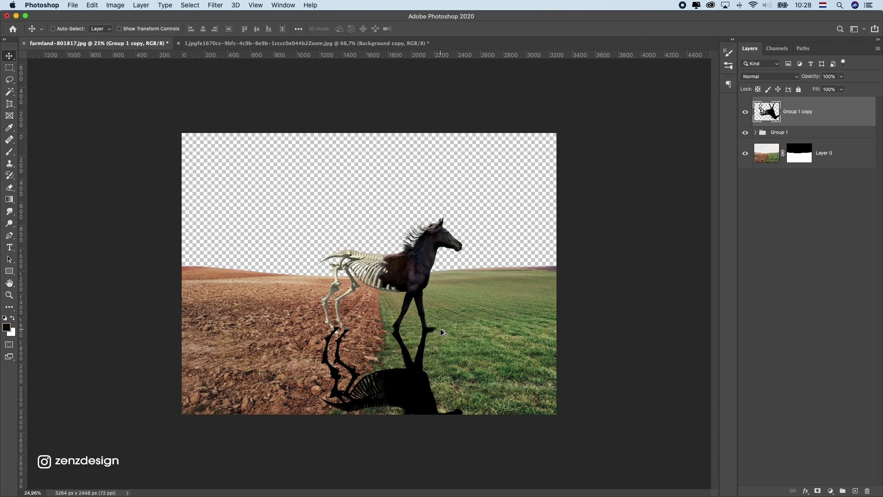
- Skew and flatten the black copy into a slanted ground shadow and commit
key("super+t")
left_click_drag(462, 447, 519, 402)
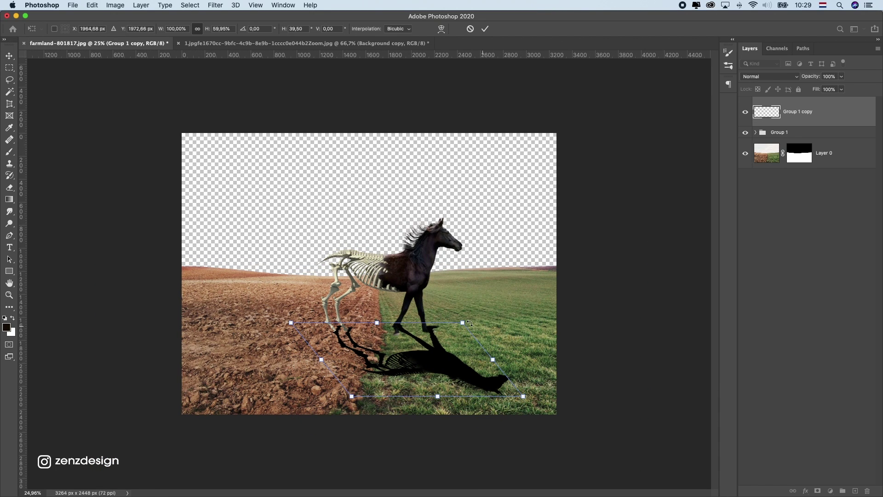
left_click_drag(462, 323, 458, 329)
left_click_drag(384, 327, 370, 328)
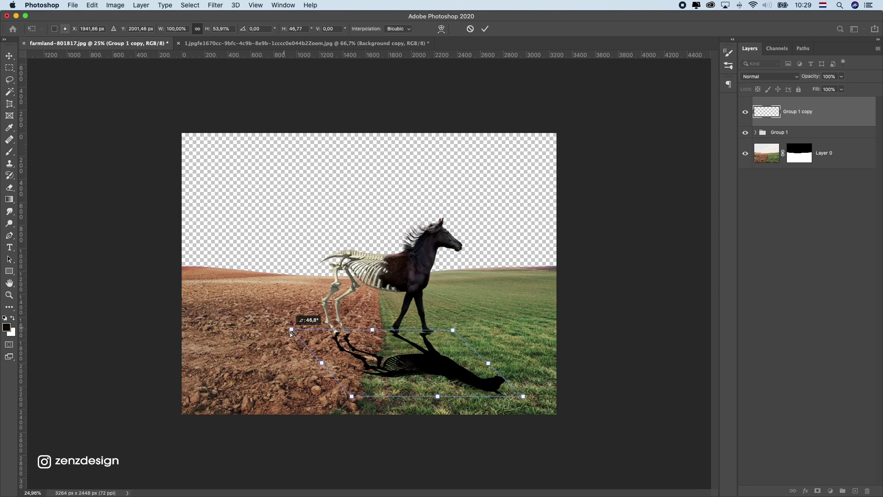
left_click_drag(461, 336, 459, 326)
left_click_drag(295, 329, 295, 331)
left_click_drag(372, 326, 378, 331)
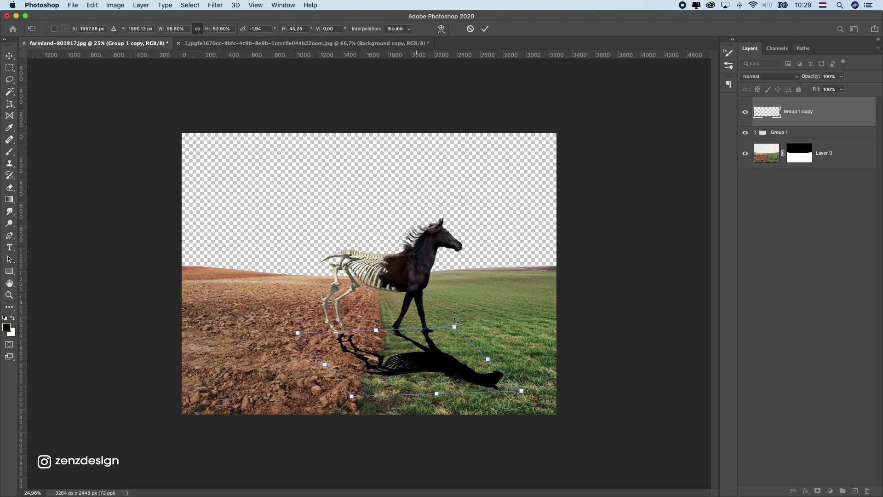
left_click_drag(296, 333, 288, 332)
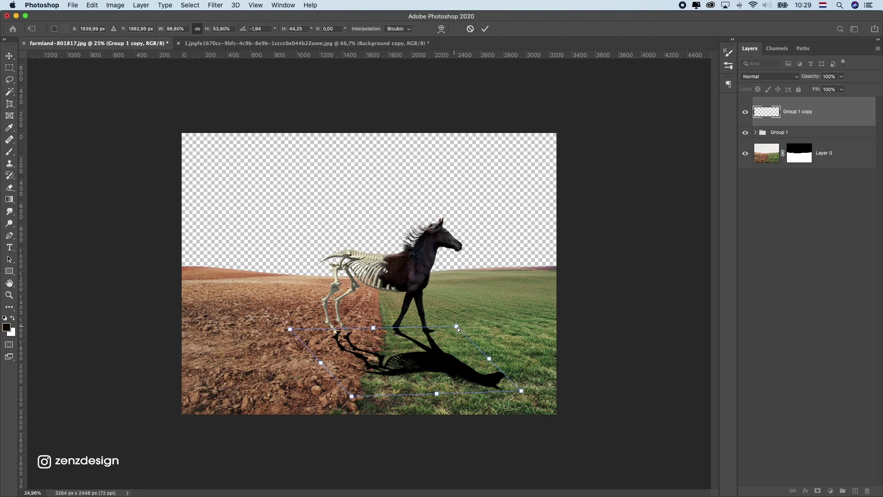
left_click_drag(454, 327, 458, 329)
key("Return")
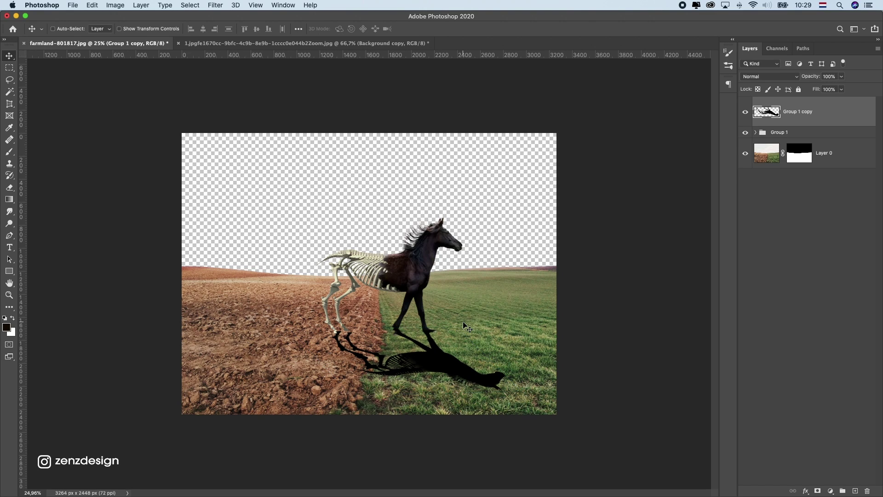
- Move the shadow layer beneath Group 1 and lower its opacity
left_click_drag(798, 115, 798, 138)
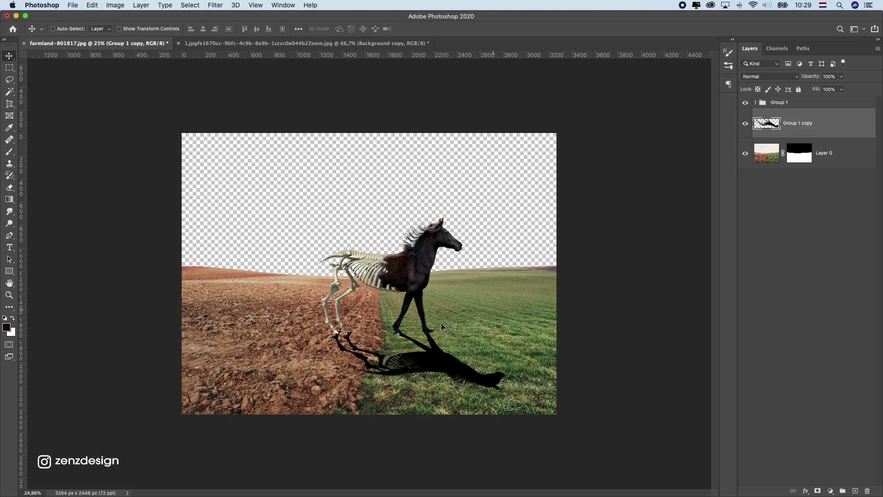
left_click(842, 76)
left_click_drag(844, 89, 815, 89)
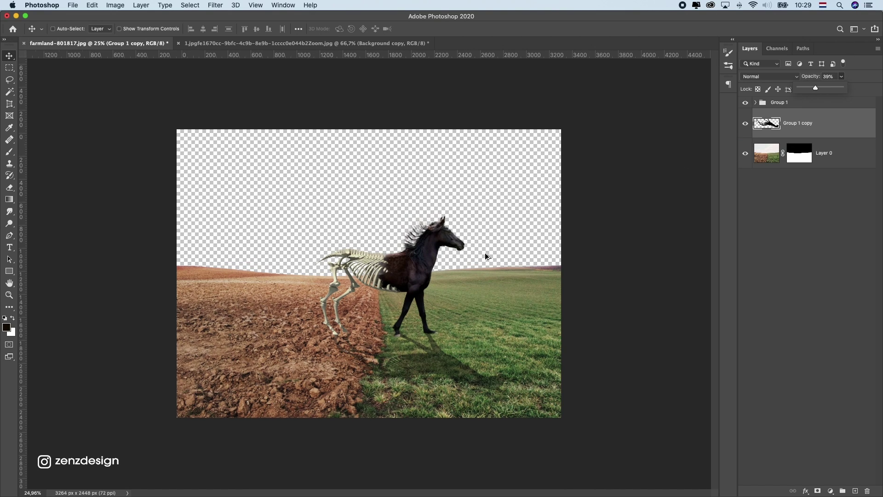
scroll(487, 250, "up", 2)
- Restore the shadow to full opacity and start a Field Blur on it
key("ctrl+z")
left_click(216, 5)
mouse_move(230, 123)
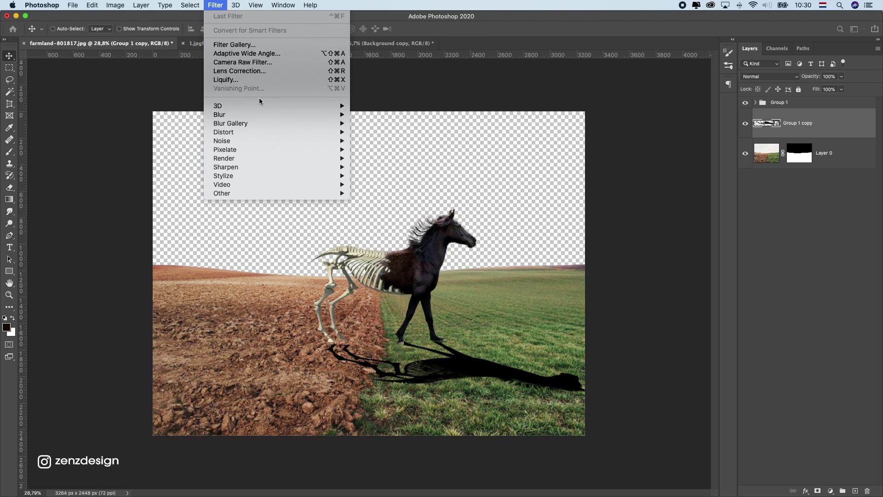
left_click(390, 126)
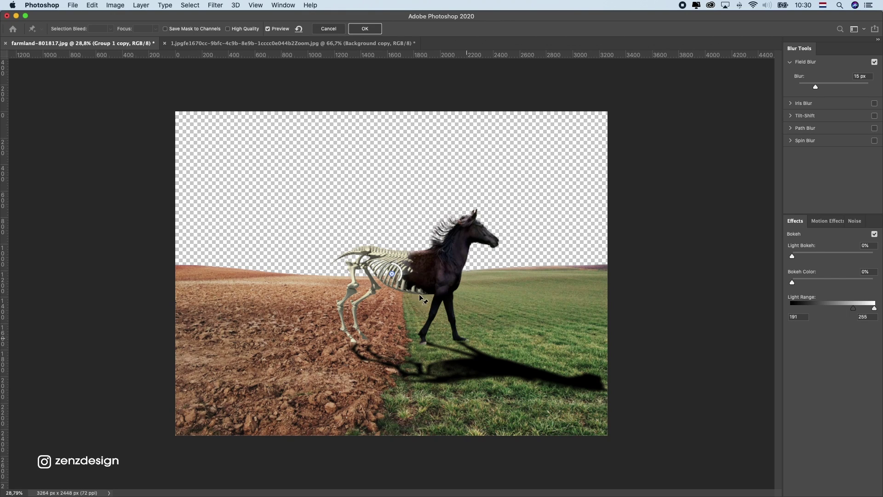
- Place 0 px pins near the hooves and 15 px pins toward the shadow's far end
mouse_move(392, 273)
left_mouse_down()
mouse_move(529, 401)
mouse_move(476, 357)
left_mouse_up()
left_click_drag(815, 86, 793, 86)
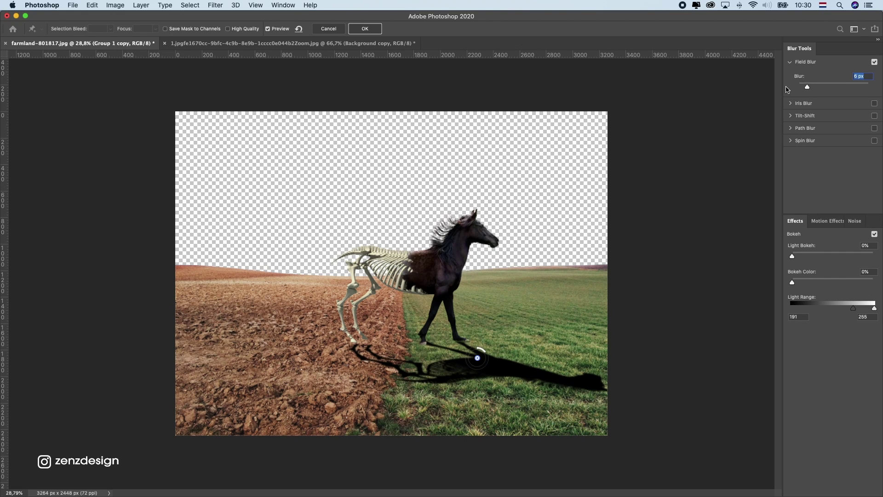
left_click(381, 352)
left_click(556, 381)
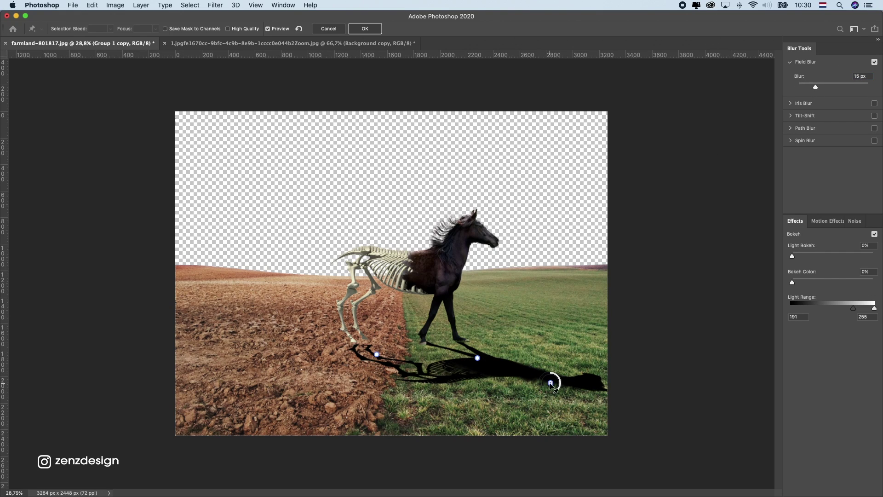
left_click(473, 397)
left_click(524, 391)
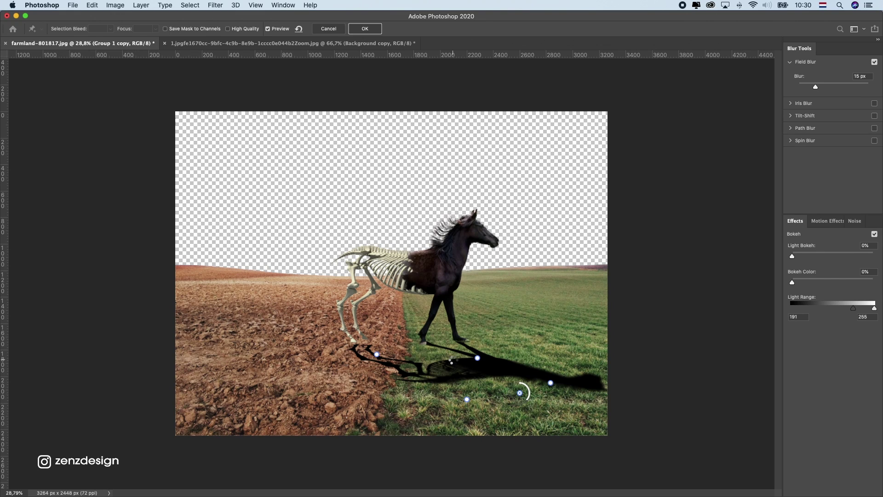
- Apply the Field Blur and lower Group 1 copy's opacity to about 26%
key("Return")
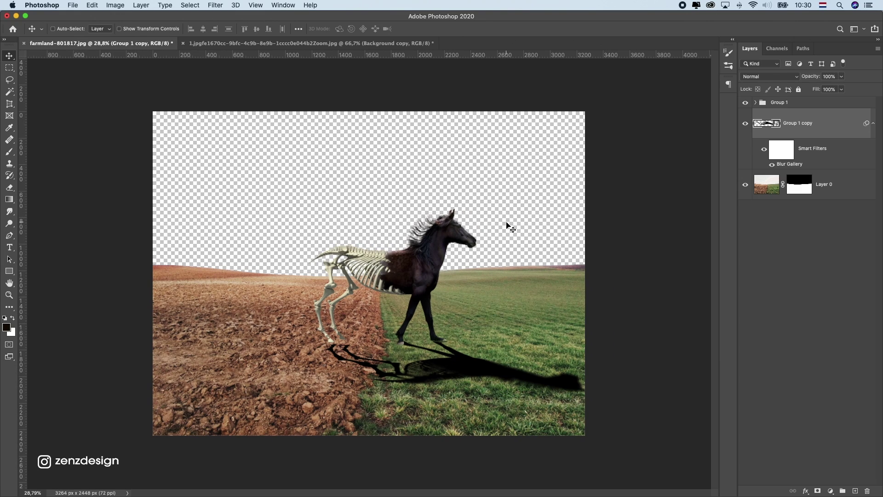
left_click(842, 76)
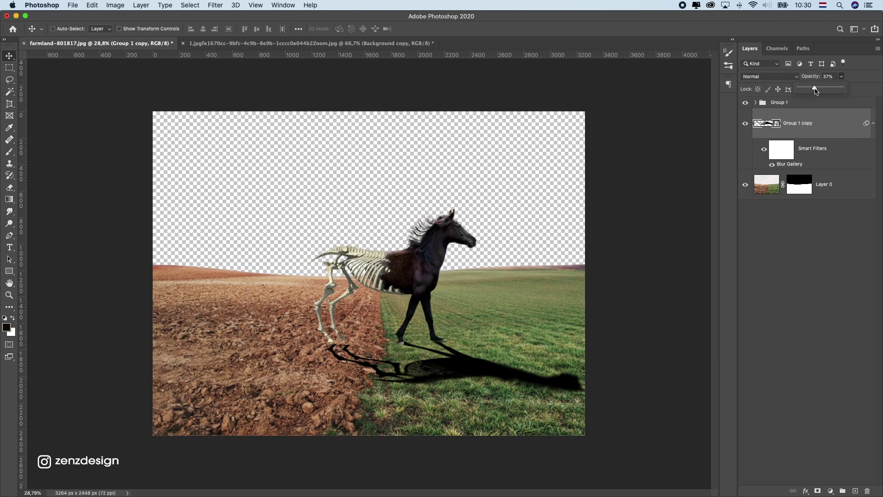
left_click_drag(844, 90, 811, 88)
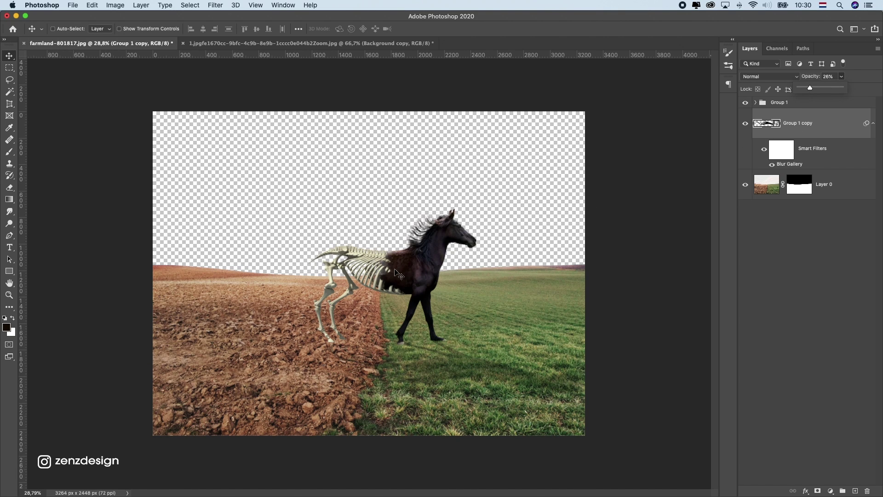
scroll(399, 274, "up", 5)
scroll(398, 273, "up", 5)
- Add a new Layer 3 and set the Brush to about 22% opacity and 21% flow
left_click_drag(532, 242, 527, 220)
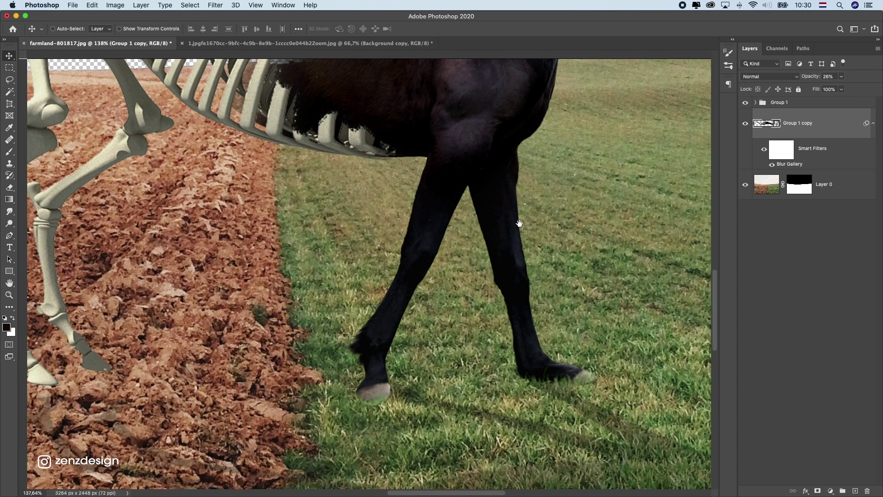
left_click(854, 490)
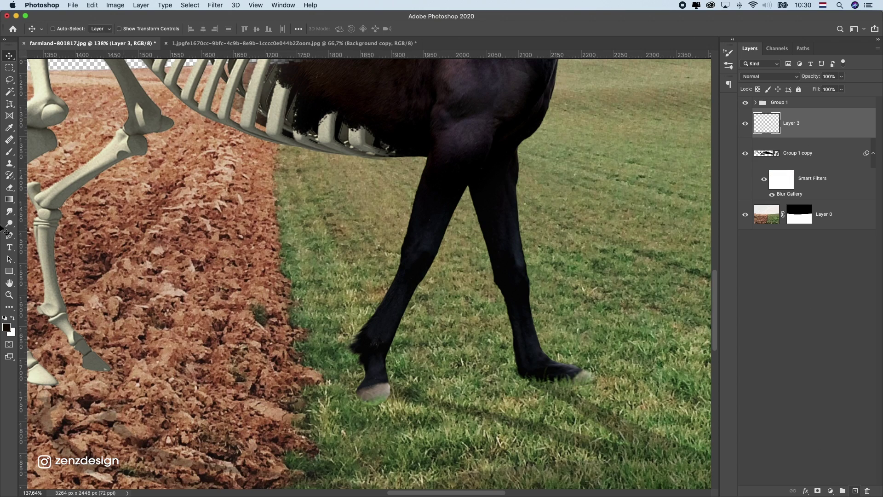
key("b")
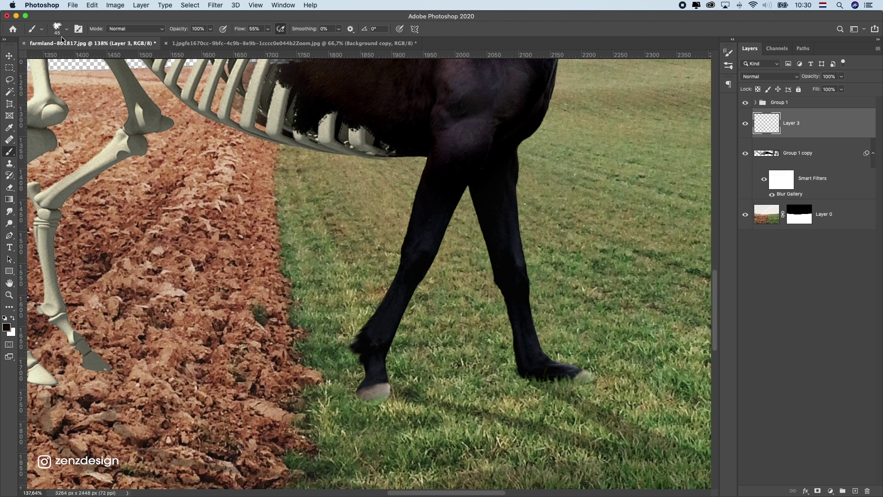
left_click(58, 29)
scroll(172, 172, "up", 5)
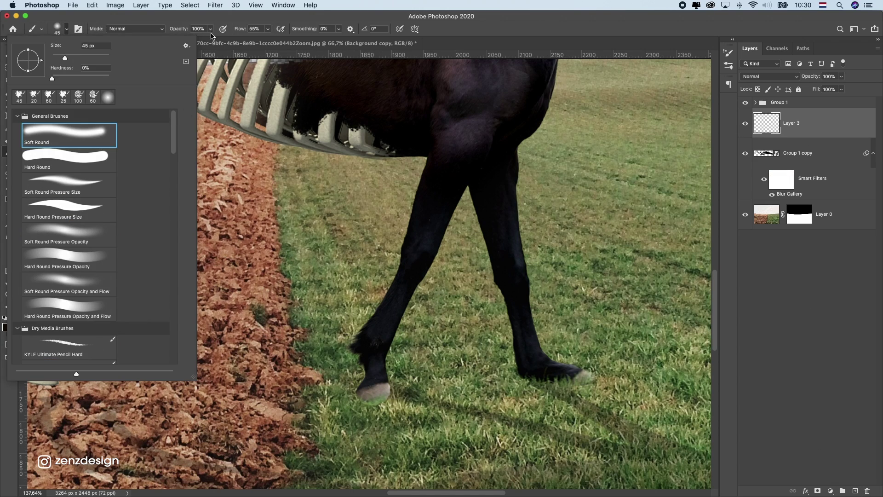
left_click_drag(180, 28, 173, 42)
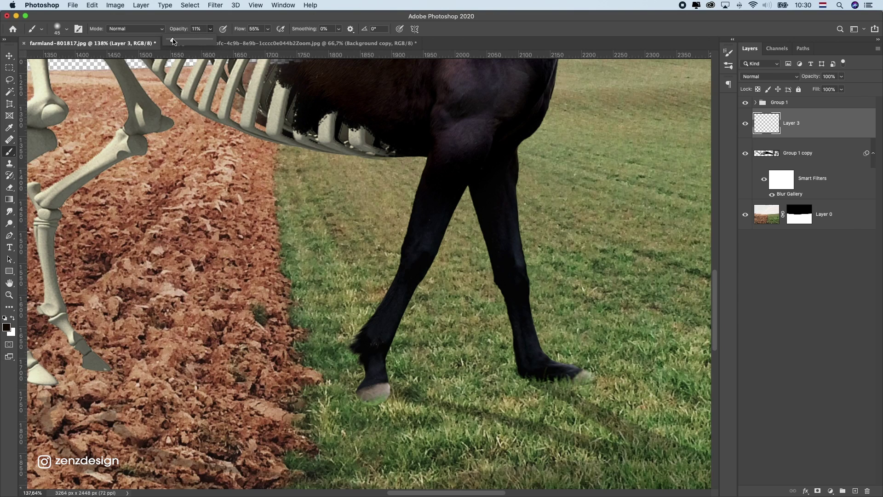
left_click_drag(240, 28, 251, 42)
- Paint soft contact shadows around the left and right skeleton hooves
left_click(272, 21)
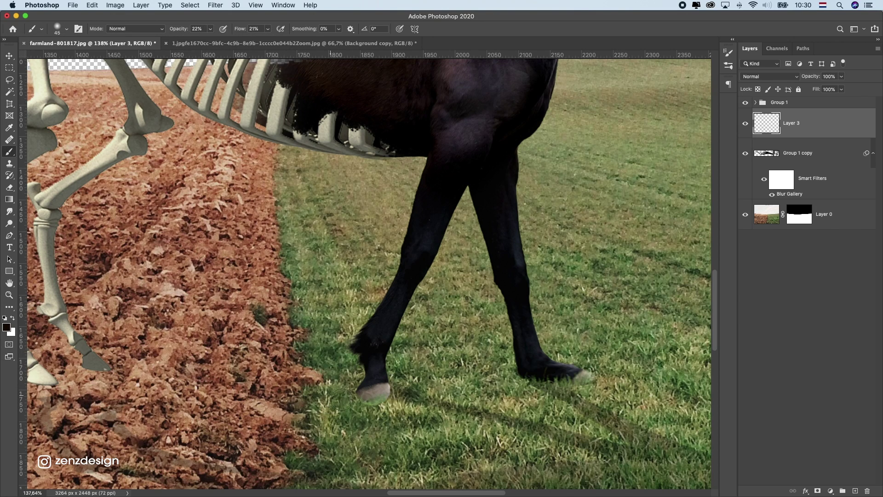
mouse_move(359, 397)
left_mouse_down()
mouse_move(362, 390)
mouse_move(345, 392)
mouse_move(331, 404)
mouse_move(341, 396)
mouse_move(325, 393)
mouse_move(369, 399)
mouse_move(339, 397)
left_mouse_up()
mouse_move(506, 378)
left_mouse_down()
mouse_move(528, 374)
mouse_move(487, 374)
mouse_move(574, 377)
mouse_move(207, 207)
left_mouse_up()
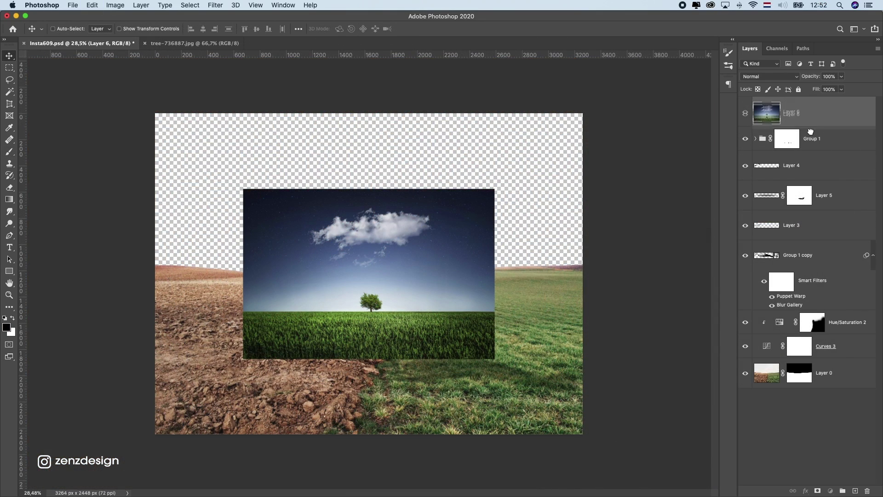
- Move the sky Layer 6 to the bottom of the stack and convert it to a Smart Object
left_click_drag(794, 109, 785, 390)
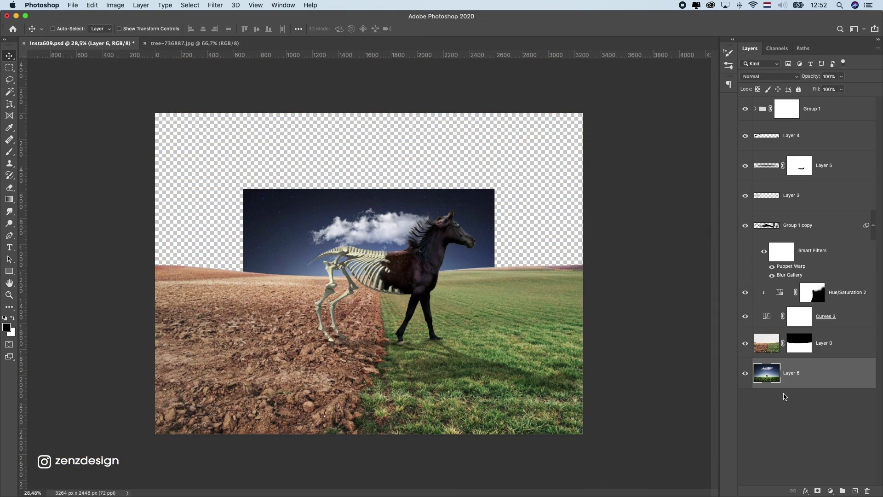
right_click(799, 376)
left_click(732, 222)
- Scale the sky up to cover the canvas, commit, and position the cloud above the horse
key("super+t")
left_click_drag(494, 190, 577, 145)
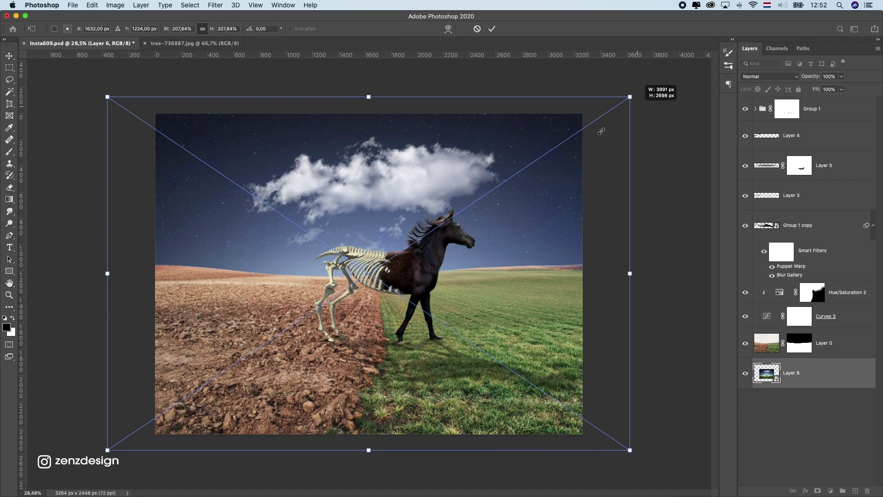
left_click_drag(486, 193, 494, 195)
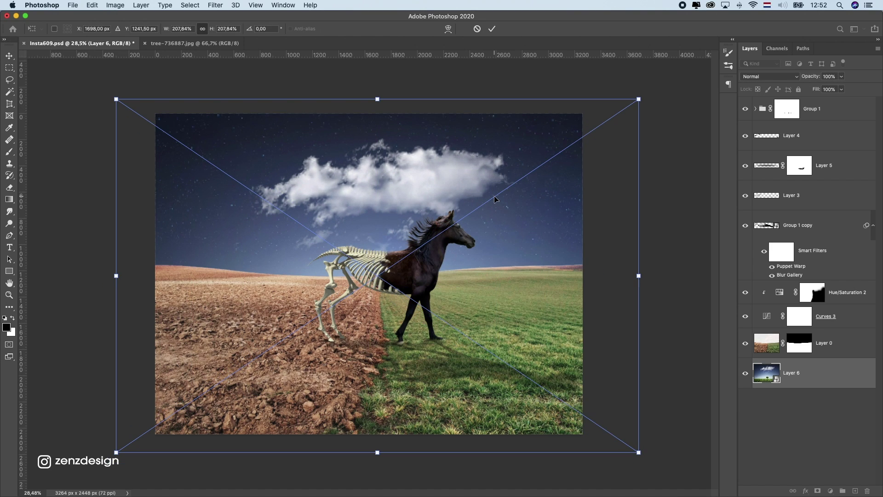
key("Return")
left_click_drag(485, 191, 470, 201)
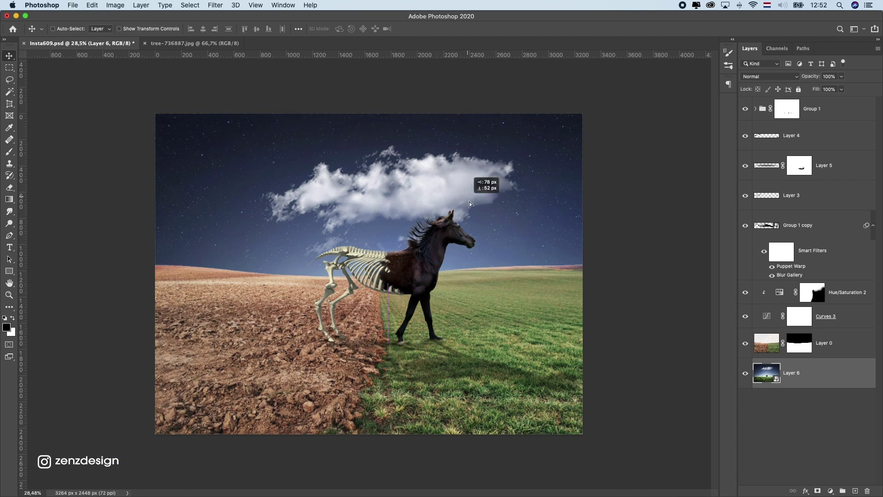
scroll(468, 198, "up", 2)
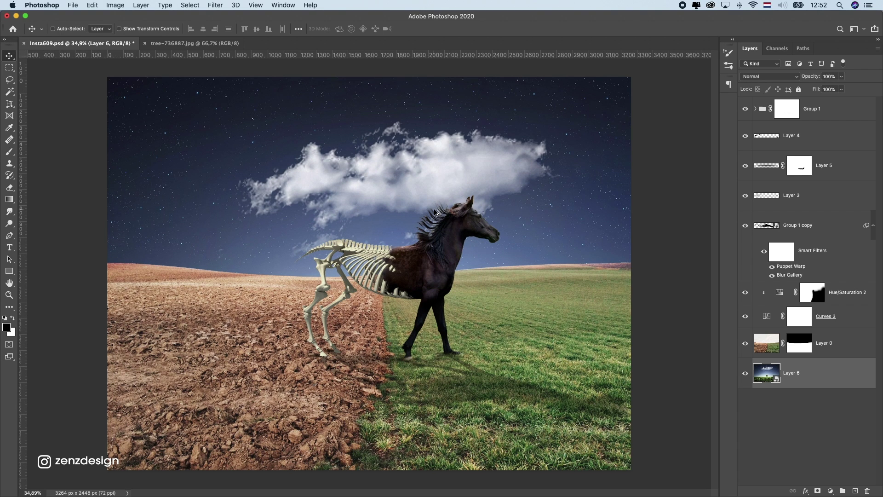
scroll(435, 208, "down", 3)
- Transform the sky again, enlarging it further to fill the canvas, and commit
key("ctrl+t")
mouse_move(519, 376)
left_mouse_down()
mouse_move(445, 315)
mouse_move(483, 324)
left_mouse_up()
mouse_move(387, 264)
left_mouse_down()
mouse_move(467, 264)
mouse_move(458, 263)
left_mouse_up()
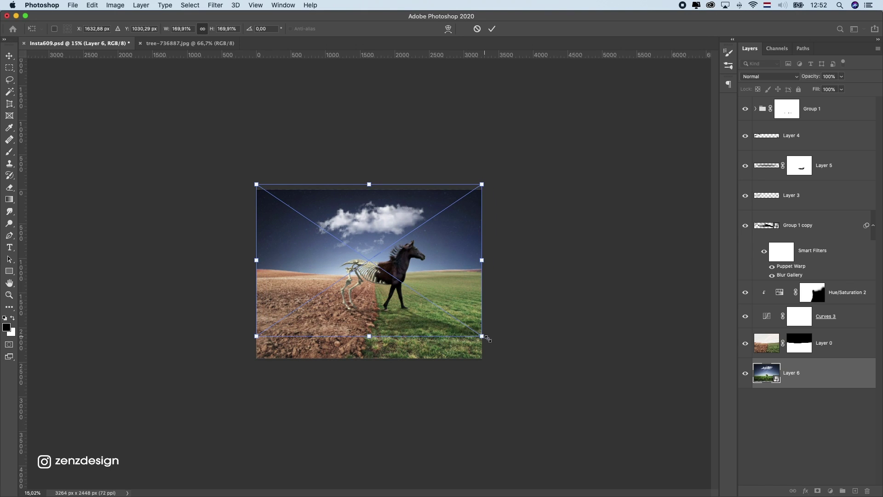
left_click_drag(482, 337, 497, 338)
mouse_move(387, 269)
left_mouse_down()
mouse_move(387, 259)
mouse_move(427, 238)
left_mouse_up()
key("Return")
key("super+plus")
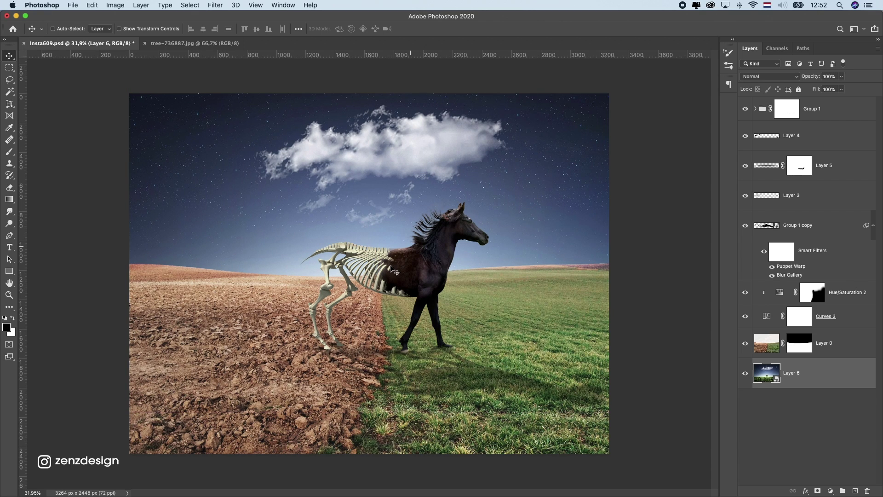
key("super+t")
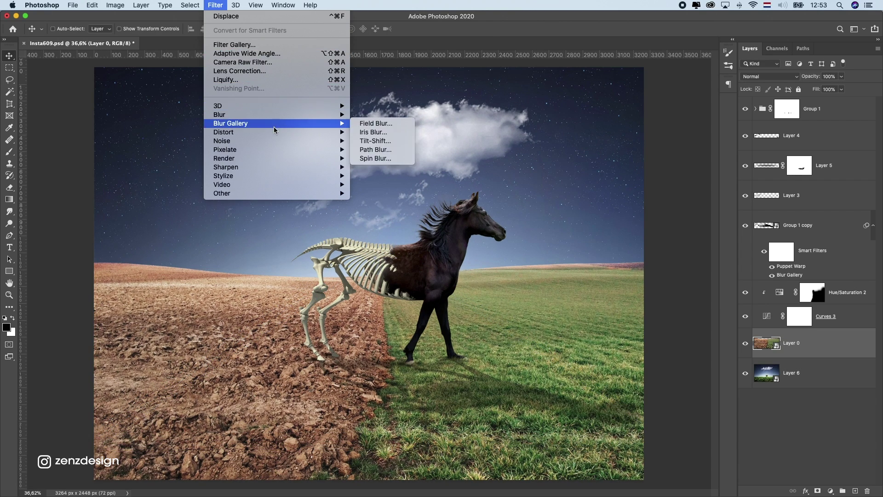
- Start a Tilt-Shift blur on Layer 0 and move the sharp focus band down to the horse's hooves
left_click(375, 140)
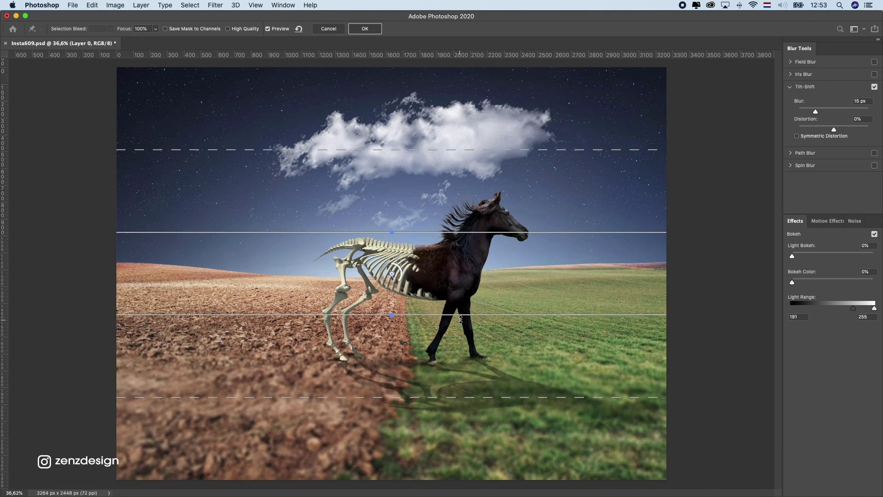
left_click_drag(465, 447, 467, 475)
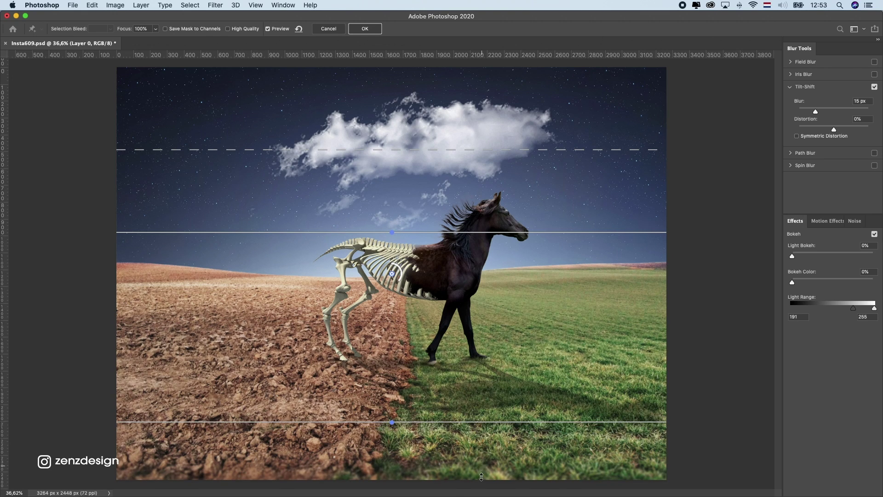
mouse_move(472, 475)
left_mouse_down()
mouse_move(481, 454)
mouse_move(481, 478)
left_mouse_up()
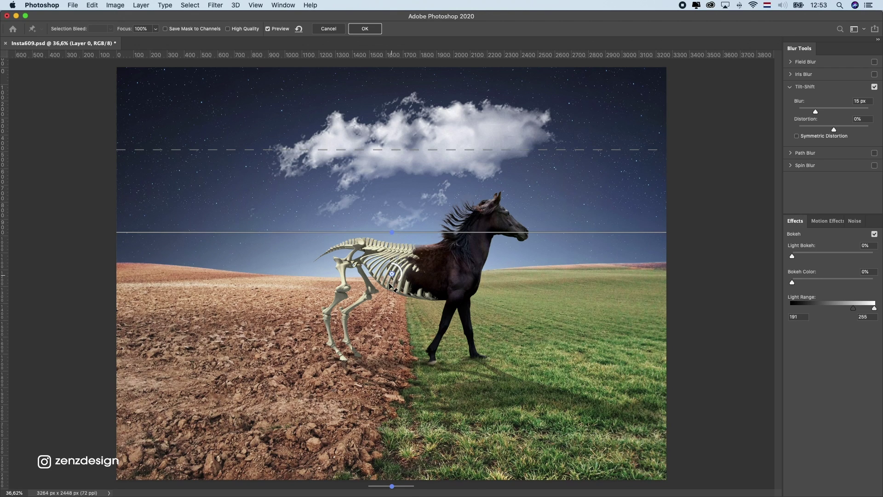
left_click_drag(394, 279, 399, 382)
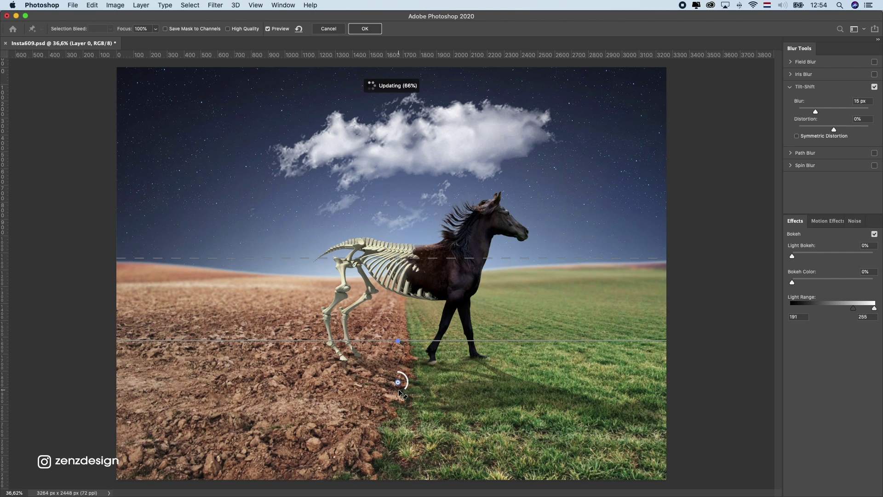
mouse_move(398, 382)
left_mouse_down()
mouse_move(400, 390)
mouse_move(401, 382)
left_mouse_up()
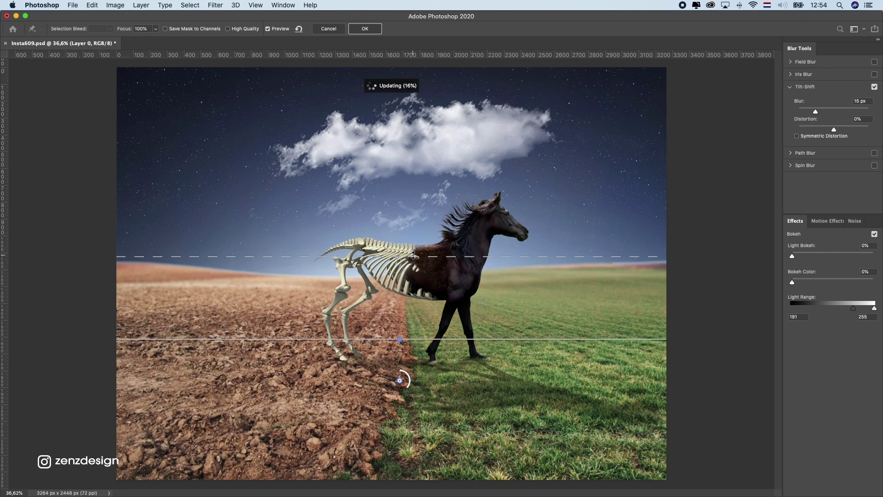
- Refine the blur transitions around the legs, set Blur to 29 px and apply the tilt-shift
left_click_drag(415, 257, 414, 210)
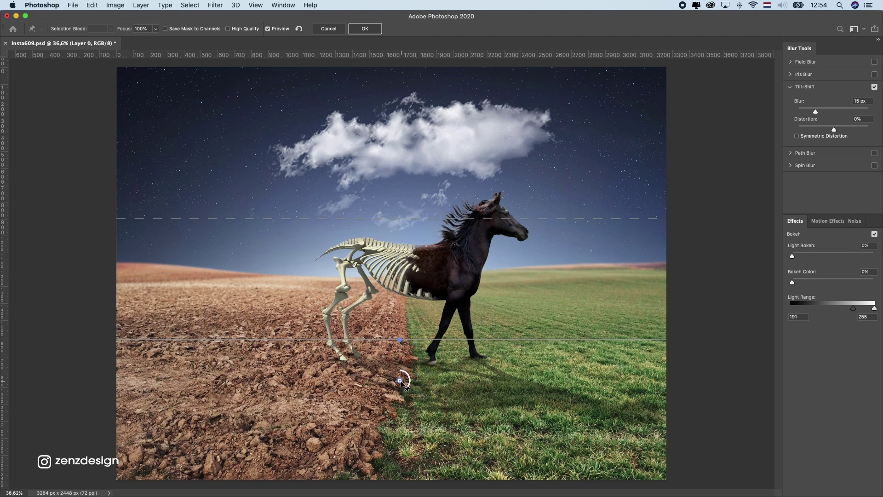
left_click_drag(401, 379, 403, 393)
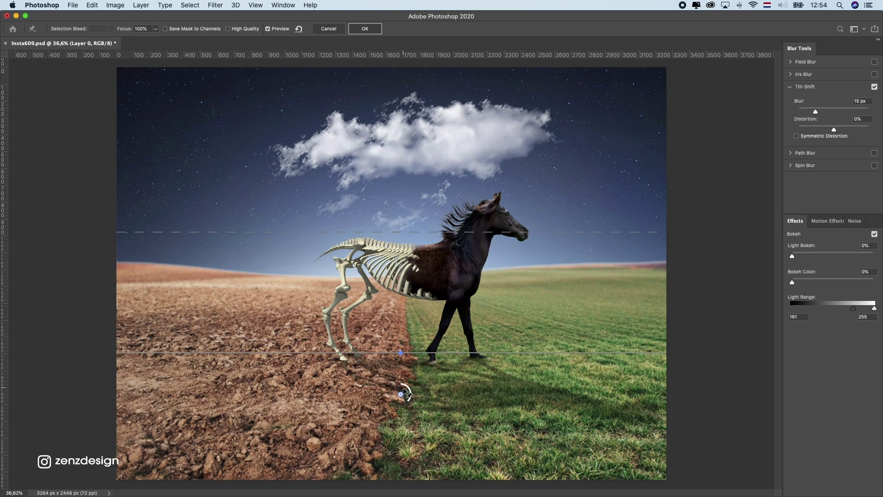
left_click_drag(405, 393, 404, 385)
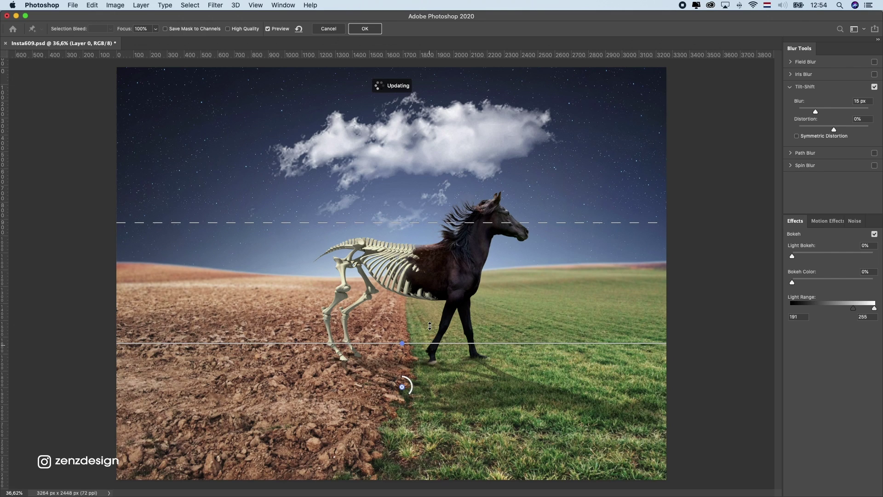
left_click_drag(431, 342, 429, 322)
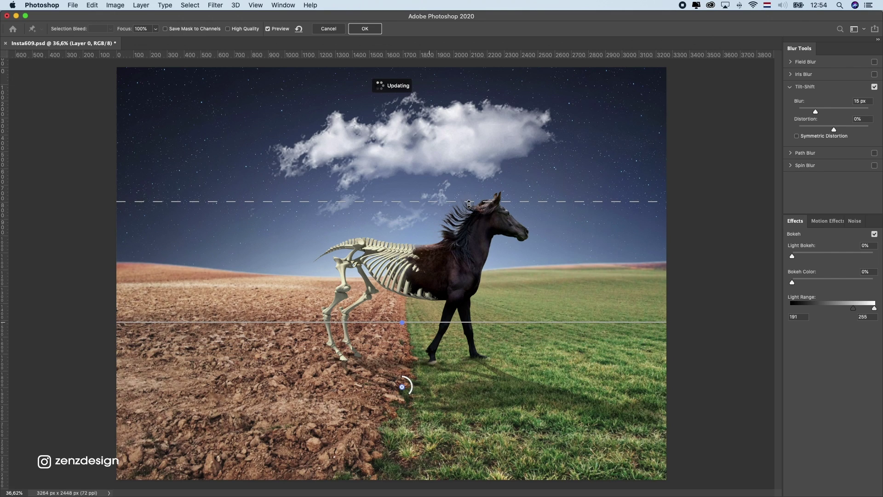
left_click_drag(470, 203, 469, 220)
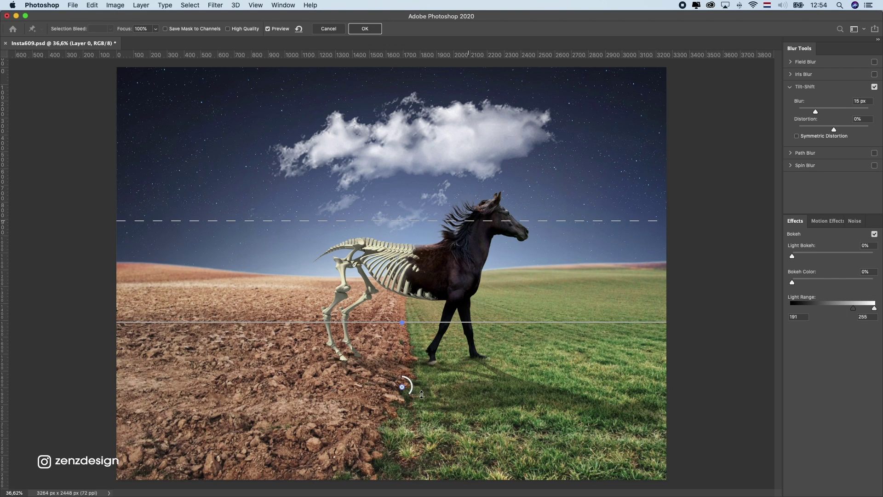
left_click_drag(407, 394, 398, 396)
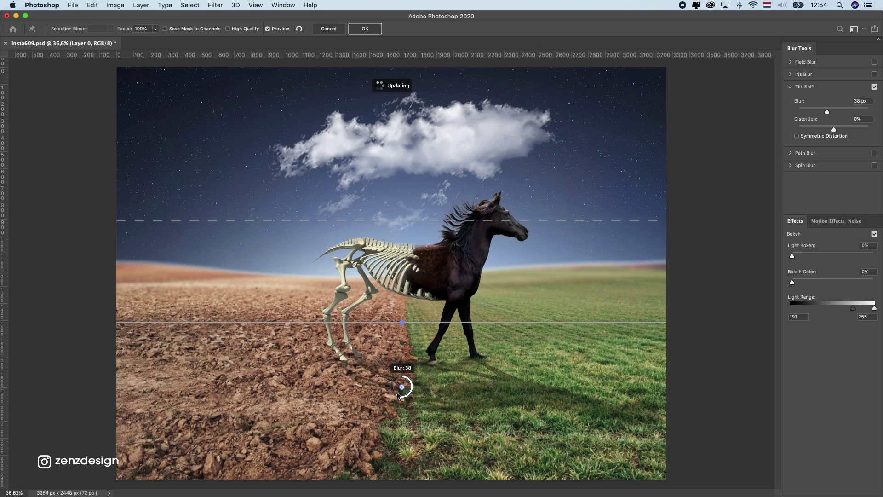
left_click_drag(395, 395, 401, 395)
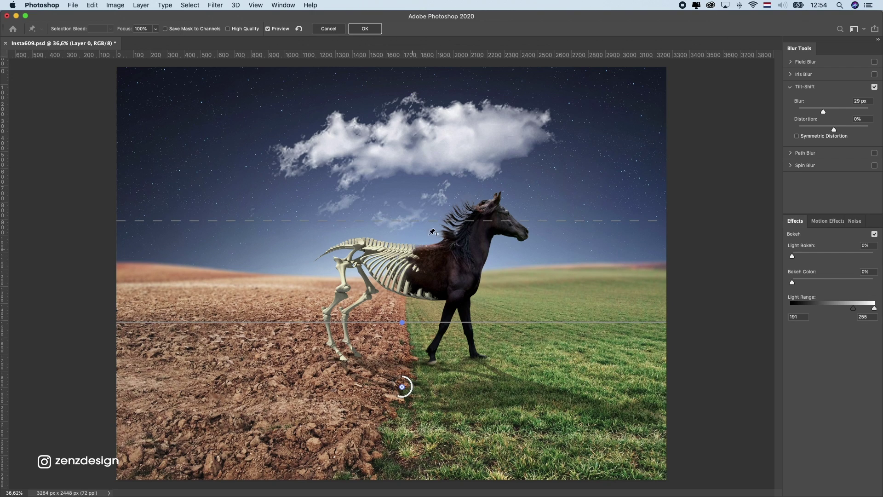
left_click(374, 26)
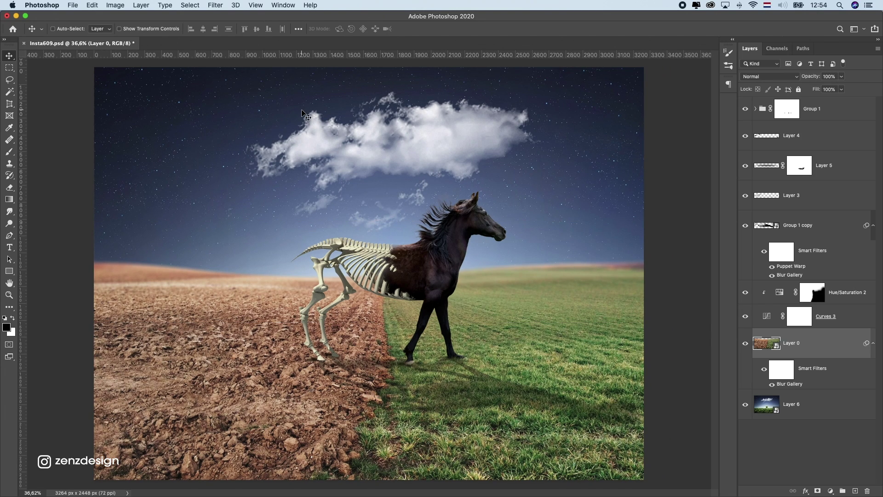
scroll(355, 282, "down", 3)
scroll(355, 281, "up", 5)
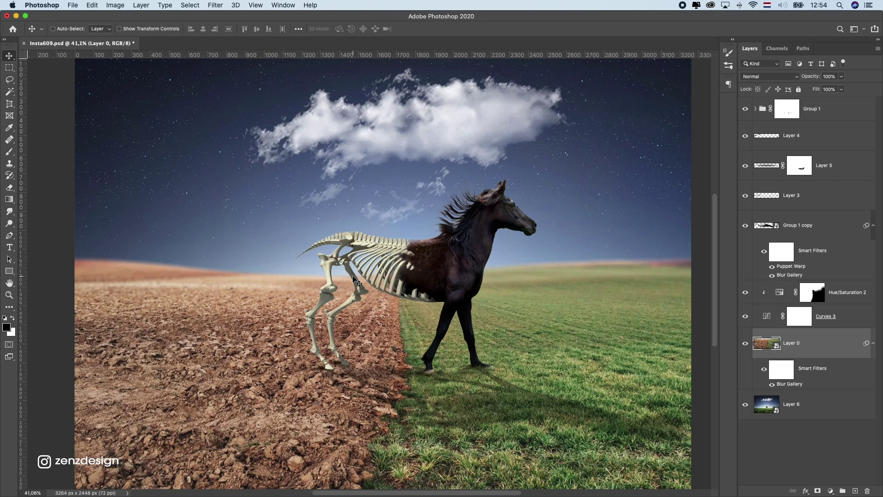
scroll(507, 247, "down", 5)
scroll(508, 247, "up", 2)
- Set the pasteboard around the canvas to Black from its context menu
right_click(597, 215)
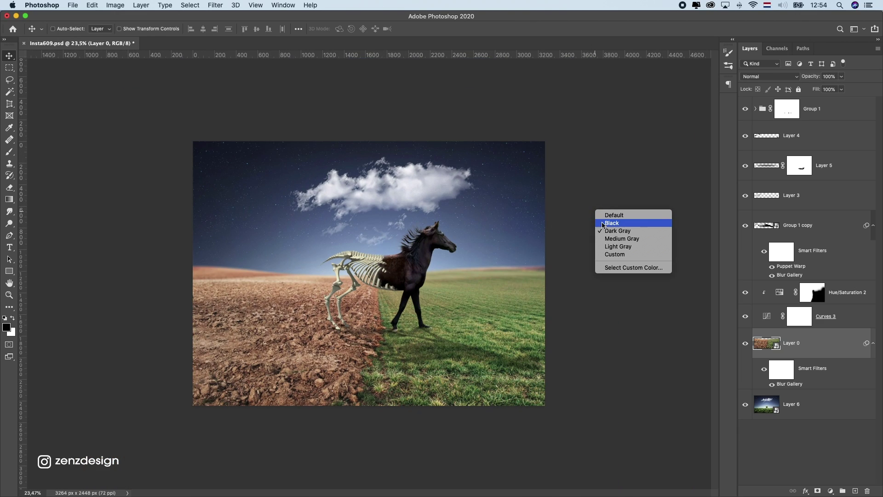
left_click(621, 227)
scroll(486, 265, "up", 2)
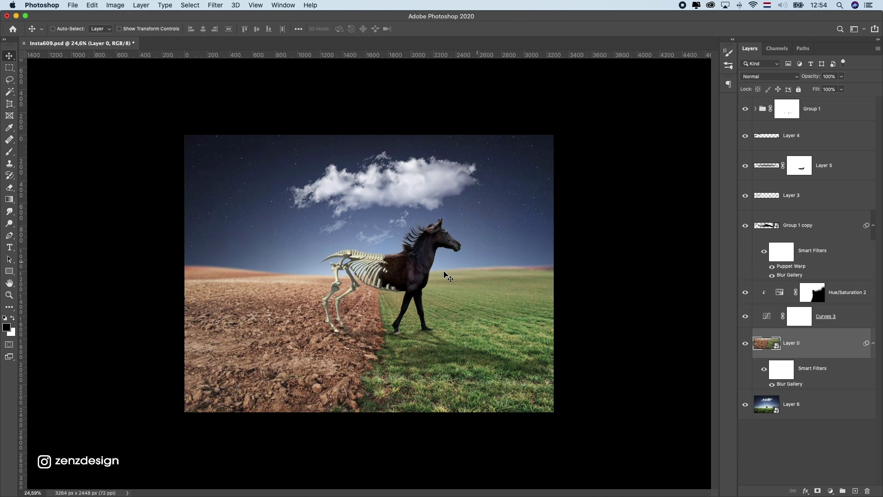
scroll(387, 331, "up", 3)
- Add a Curves adjustment at the top of Group 1 and pull the highlights down to darken
left_click(755, 108)
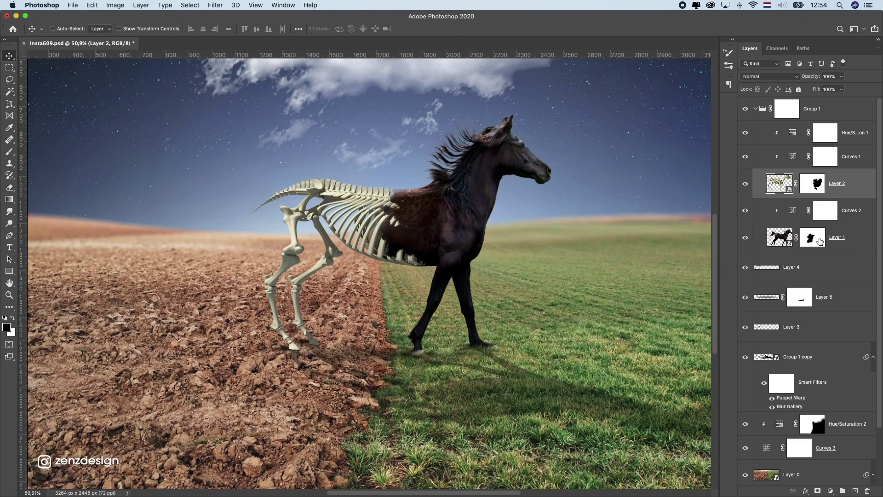
left_click(827, 133)
left_click(831, 491)
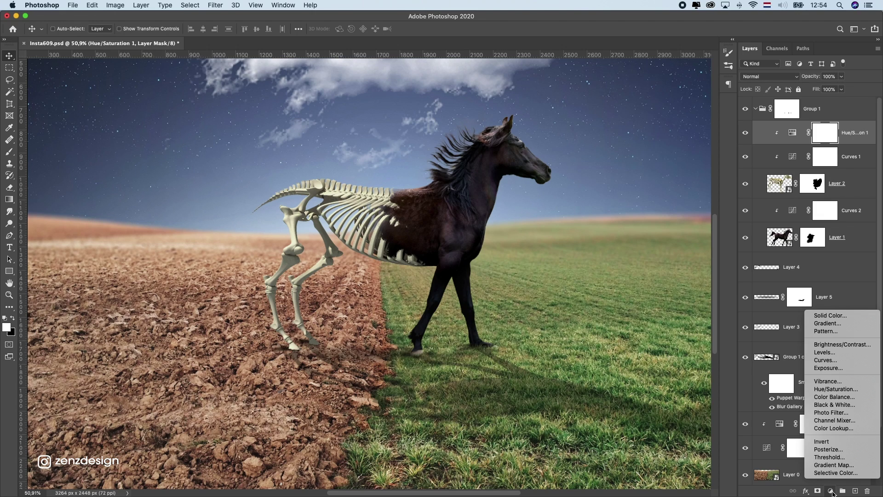
left_click(828, 366)
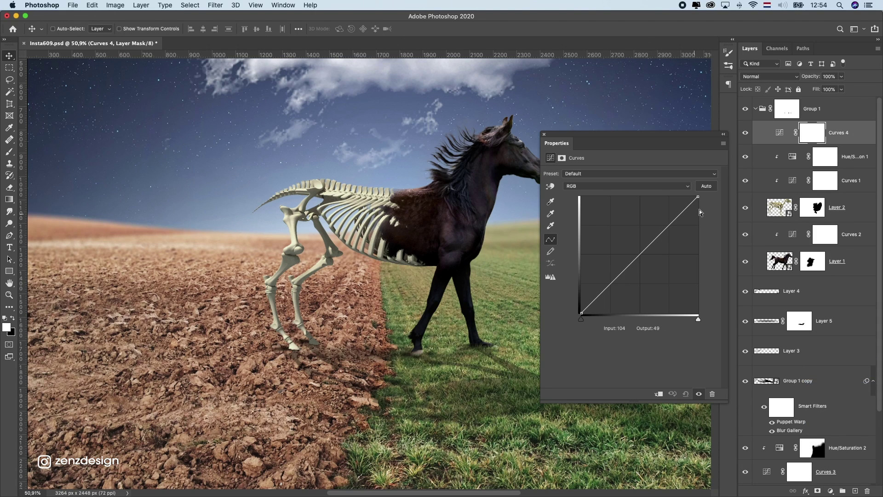
left_click_drag(698, 198, 700, 226)
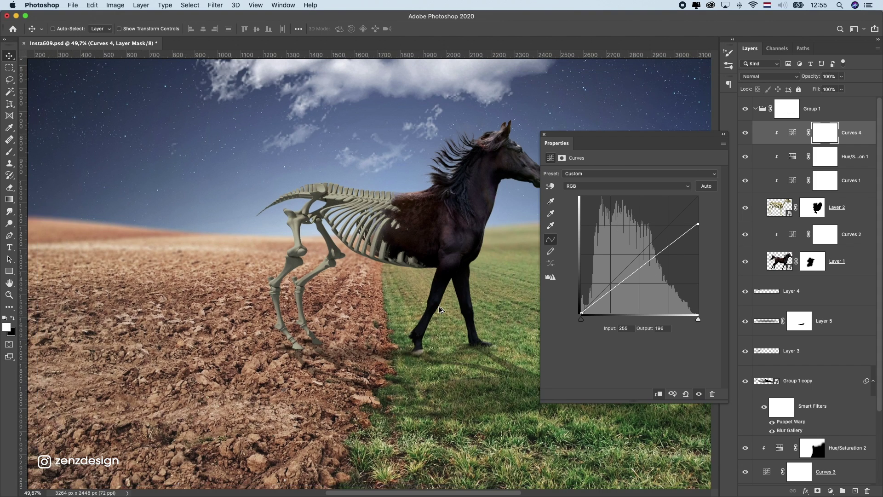
scroll(391, 314, "down", 3)
scroll(391, 314, "up", 5)
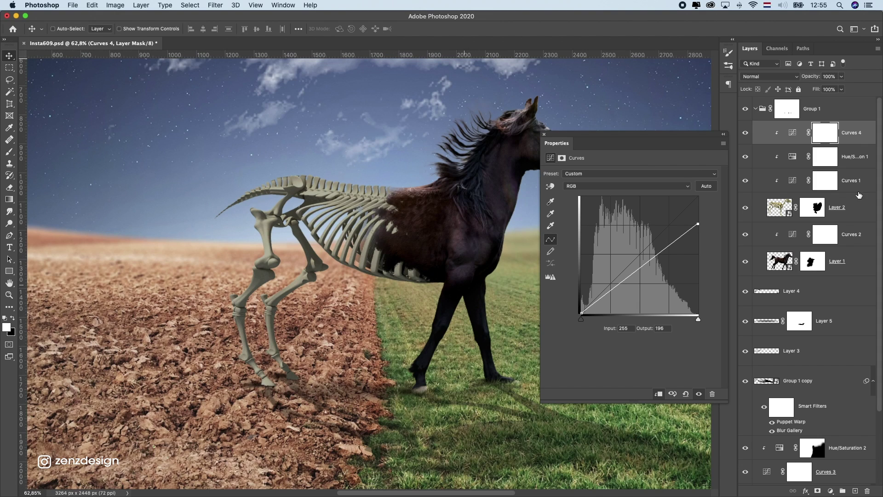
- Invert the Curves 4 mask to black, paint white near the hooves with a 60 px brush, then select Group 1 copy
left_click(828, 136)
key("cmd+i")
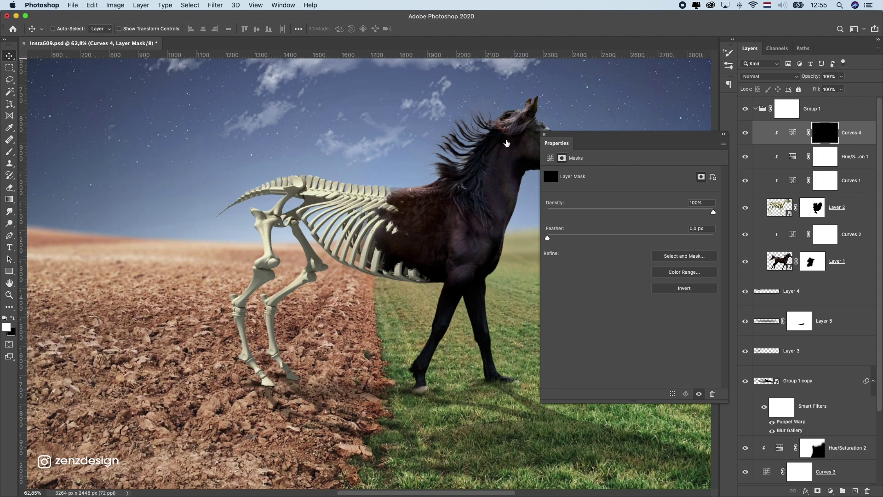
key("b")
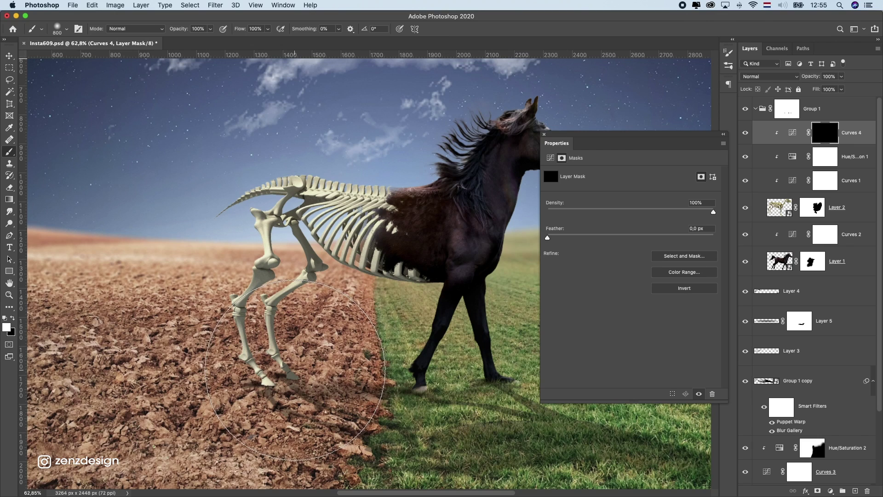
key("bracketleft")
key("bracketleft")
key("bracketleft")
left_click(273, 385)
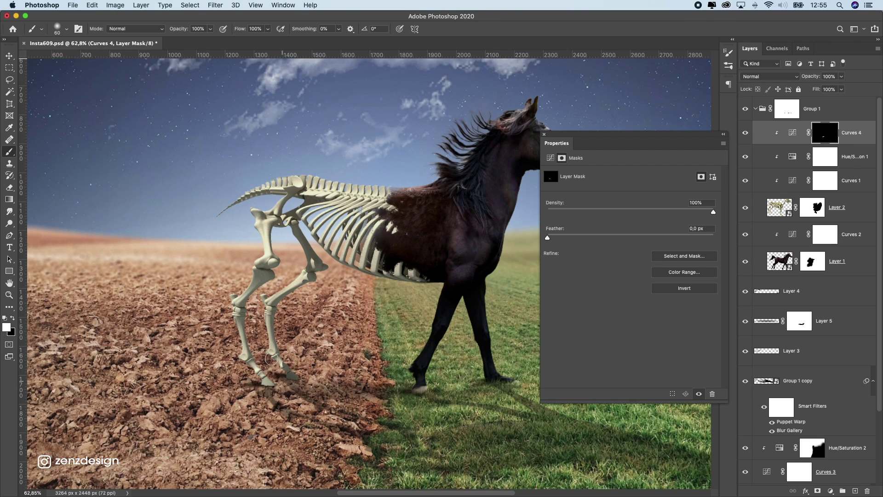
left_click_drag(302, 387, 291, 394)
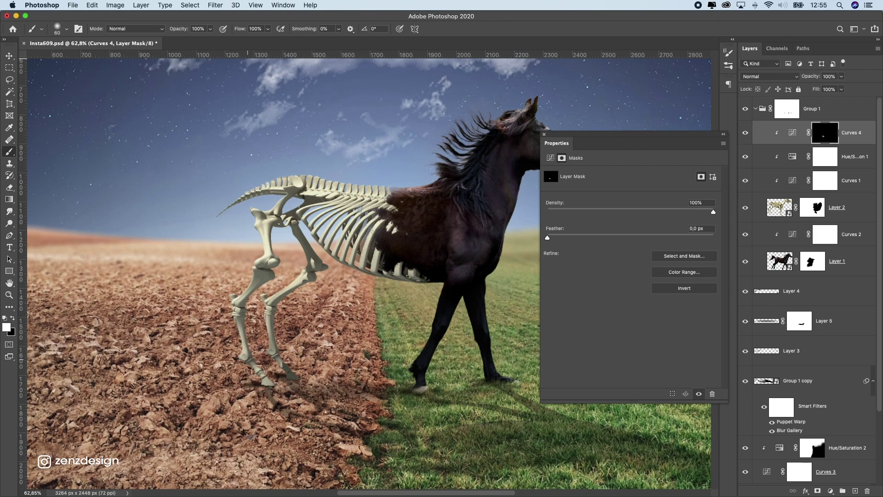
scroll(291, 394, "down", 3)
scroll(292, 372, "down", 2)
scroll(310, 352, "up", 2)
scroll(310, 352, "up", 2)
scroll(307, 359, "up", 1)
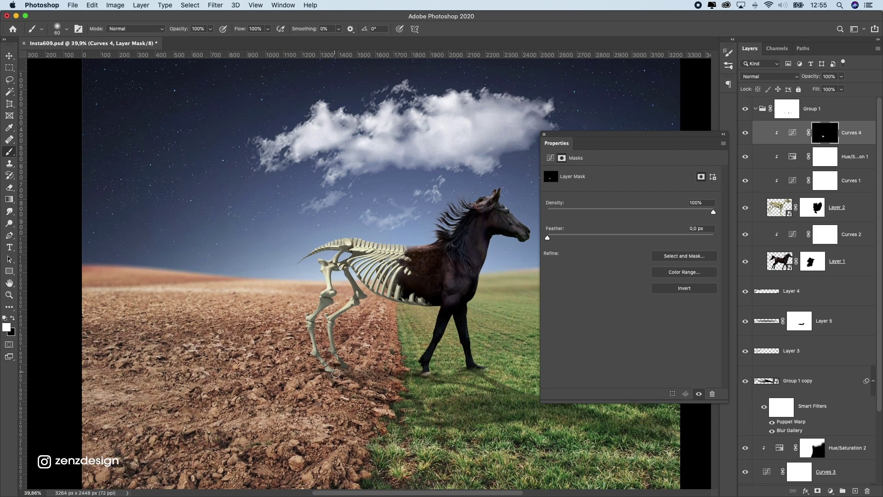
scroll(337, 372, "up", 3)
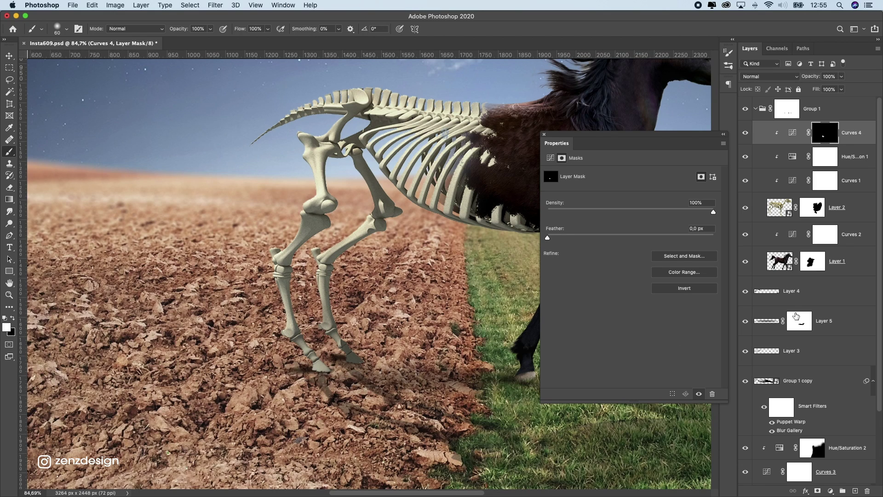
scroll(796, 315, "down", 1)
left_click(798, 359)
- Create Layer 7 above Group 1 copy and set the brush to 22% opacity and 16% flow for shadow work
left_click(854, 491)
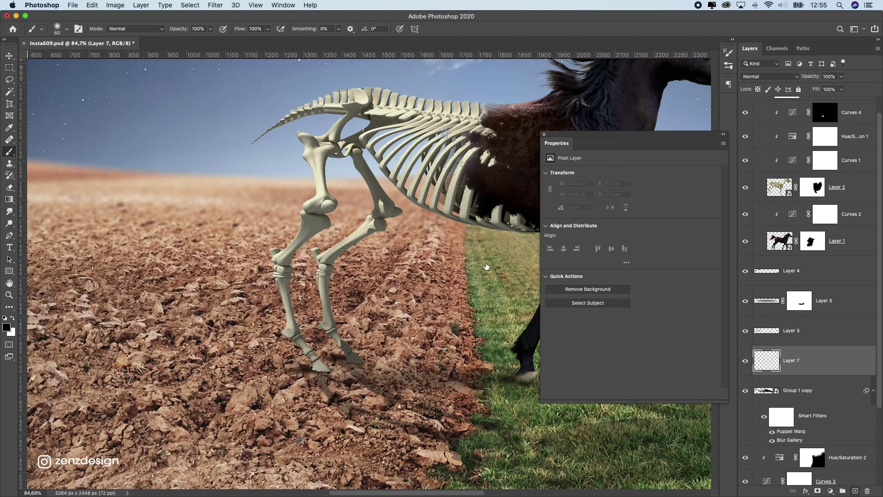
left_click(209, 29)
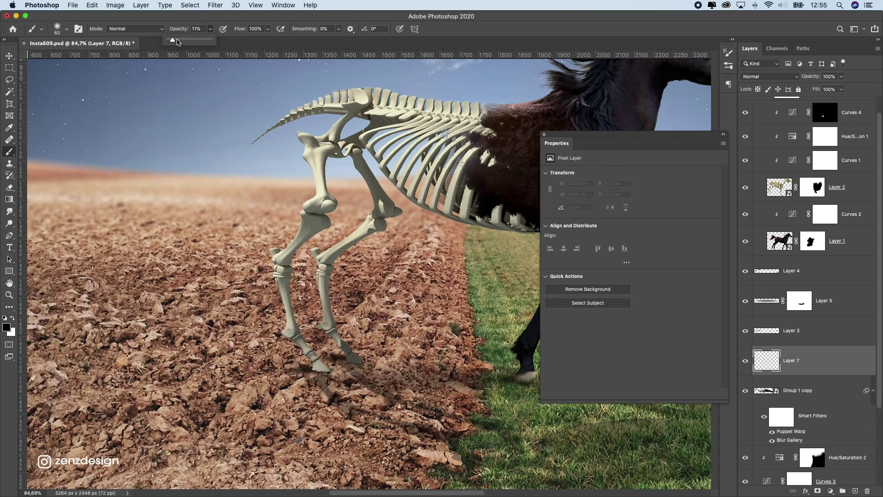
left_click(267, 29)
left_click_drag(266, 40, 227, 41)
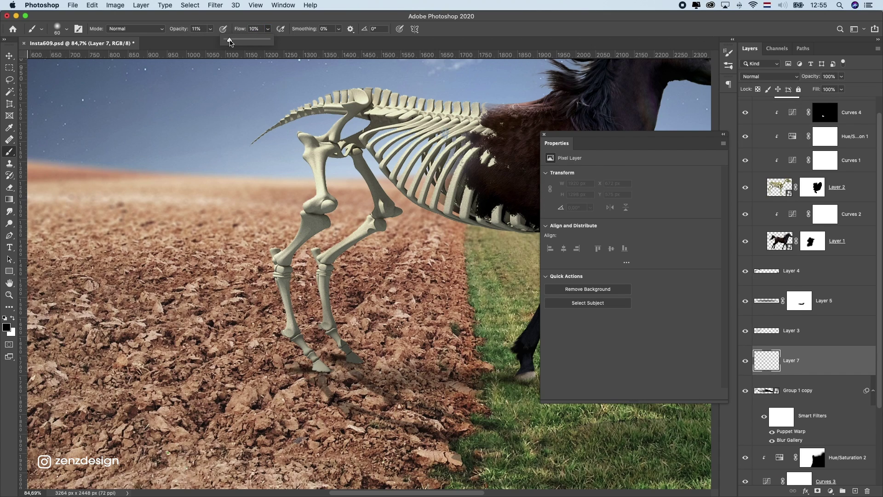
left_click_drag(328, 376, 350, 381)
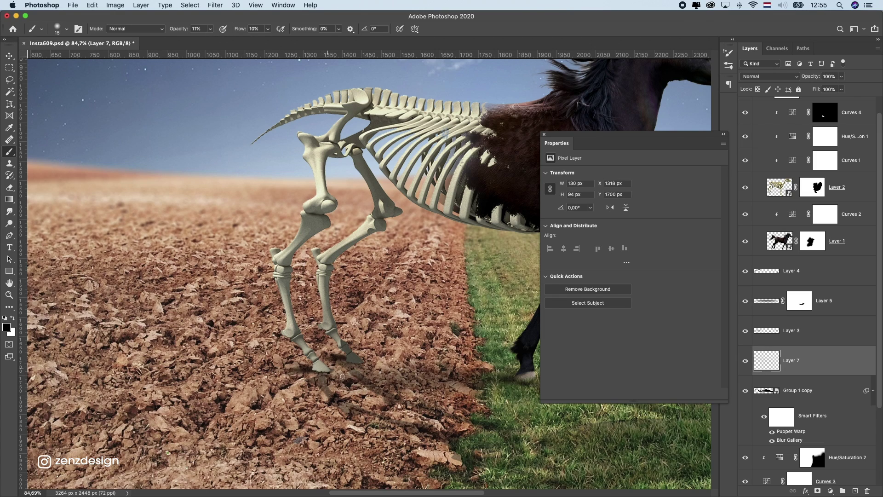
left_click_drag(338, 369, 325, 359)
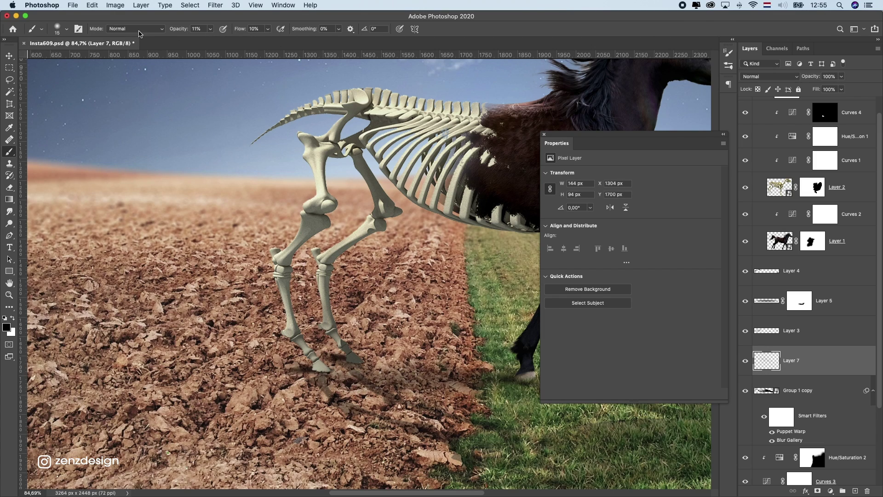
left_click(211, 29)
left_click_drag(212, 41, 271, 41)
left_click(268, 29)
- Paint soft shadow strokes on the soil beneath and beside the skeleton's hooves
left_click(309, 371)
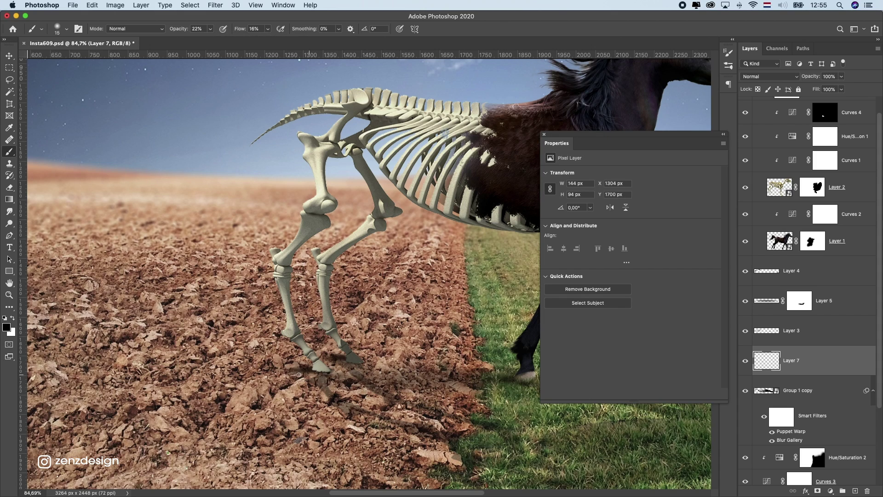
left_click_drag(309, 370, 340, 377)
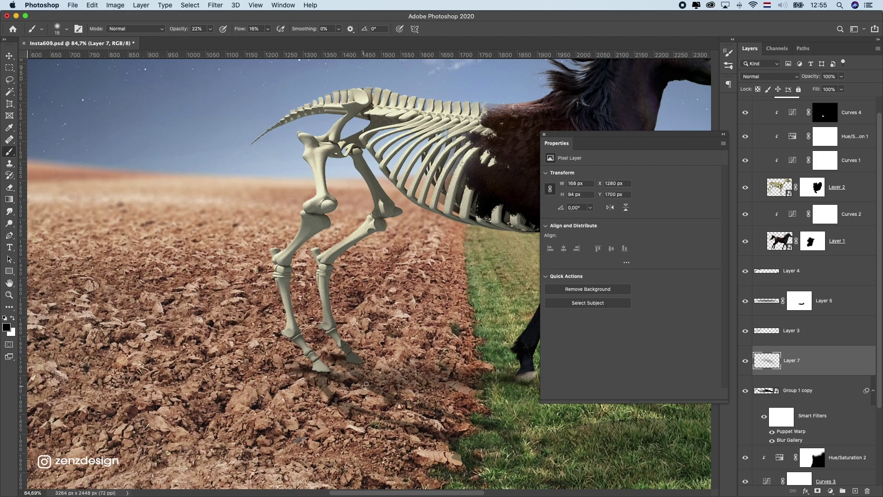
left_click(356, 361)
left_click(353, 361)
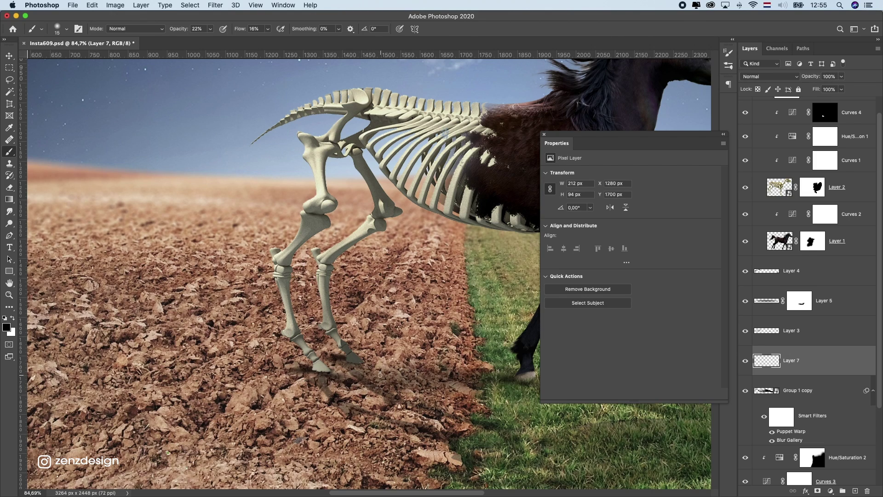
left_click_drag(372, 363, 352, 368)
left_click_drag(364, 361, 369, 365)
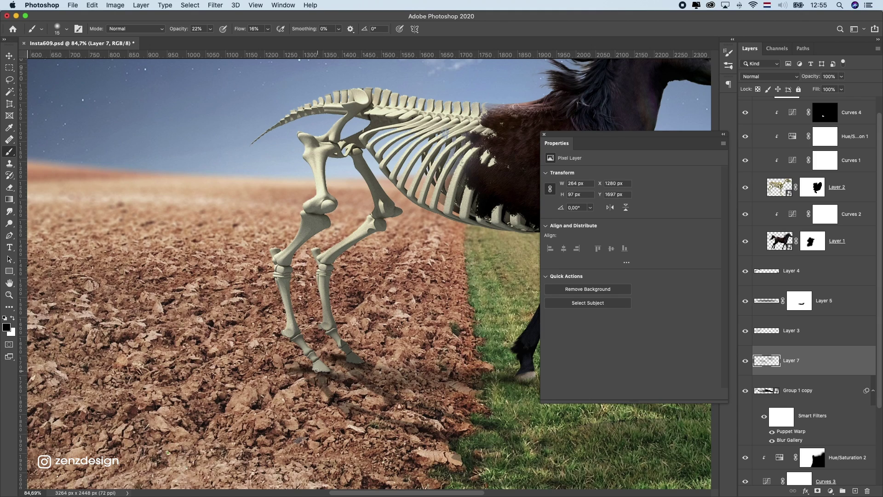
left_click(330, 375)
scroll(351, 369, "down", 2)
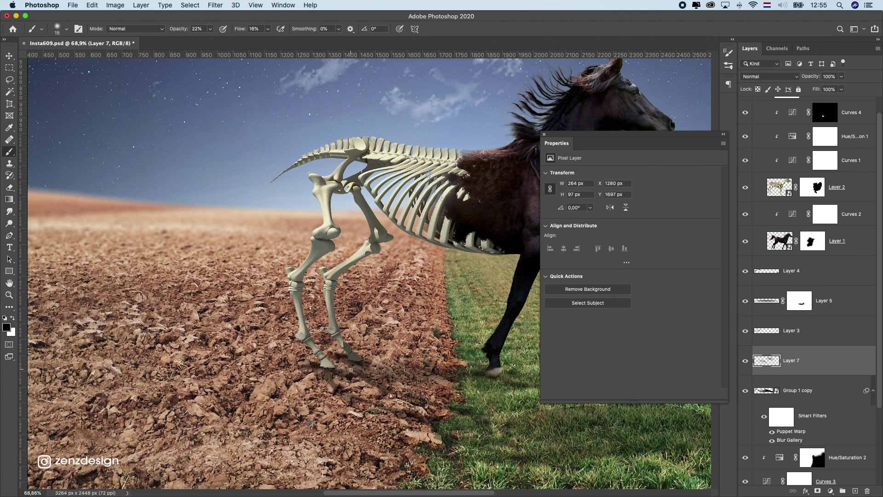
scroll(352, 370, "down", 3)
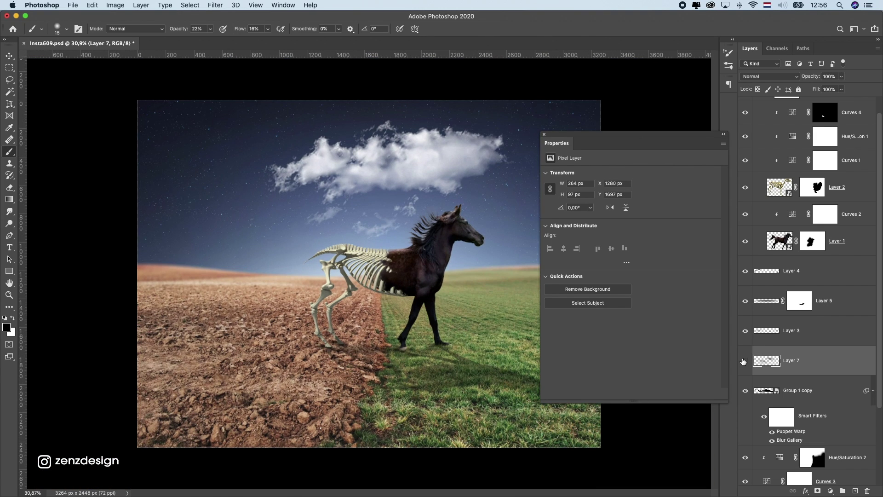
- Lower the shadow layer's opacity to 51% and toggle the Curves 4 adjustment's visibility
left_click(842, 76)
left_click_drag(843, 88, 821, 88)
left_click(544, 134)
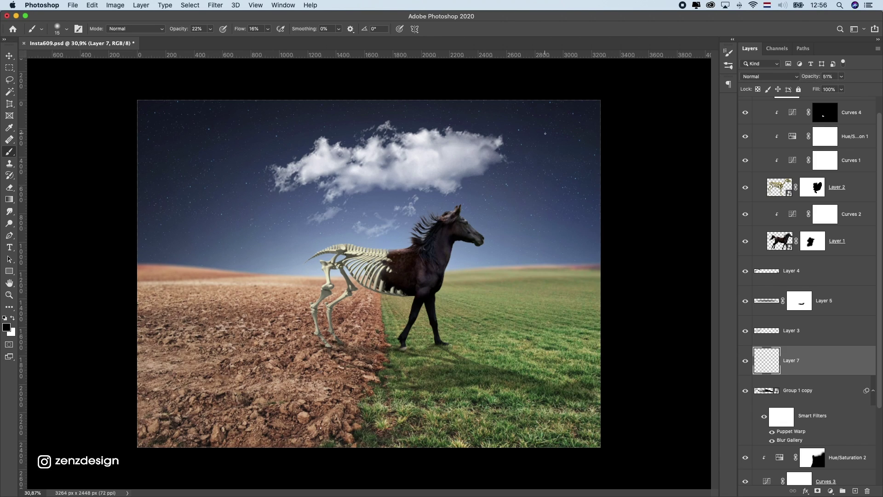
scroll(843, 187, "up", 1)
left_click(745, 133)
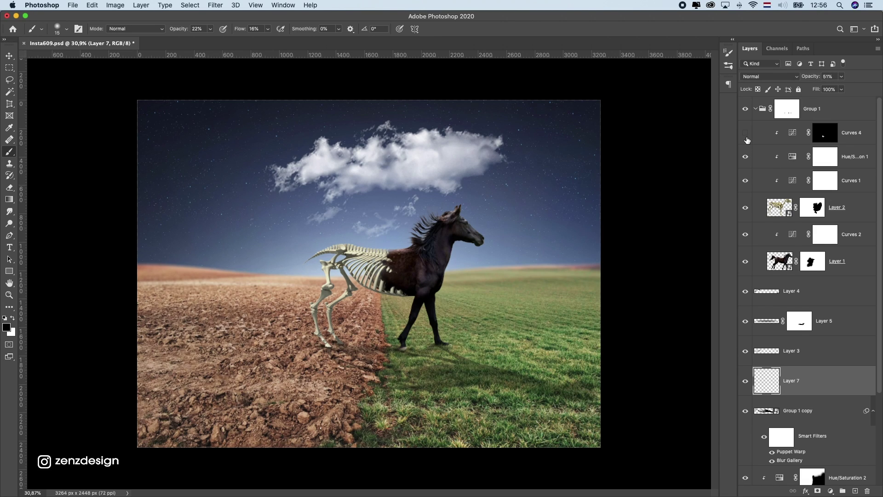
- Reopen Curves 4, bend its curve down to darken, close Properties and select Layer 4
double_click(794, 133)
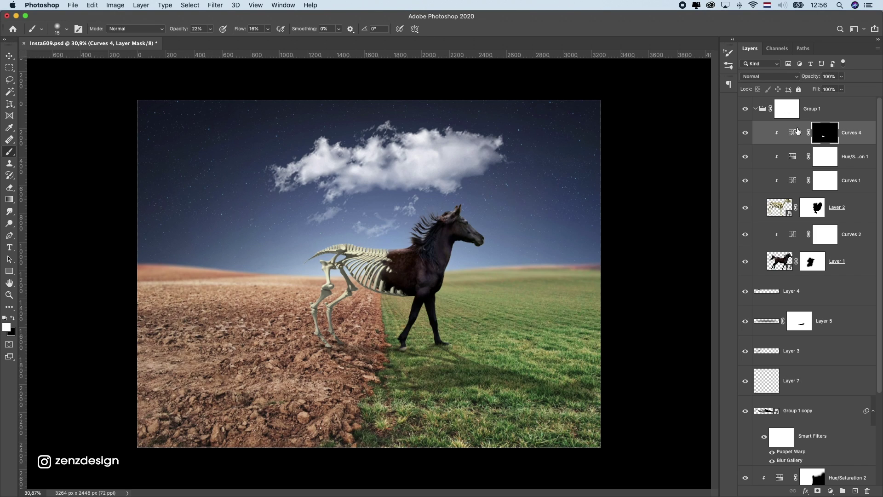
left_click_drag(638, 274, 643, 281)
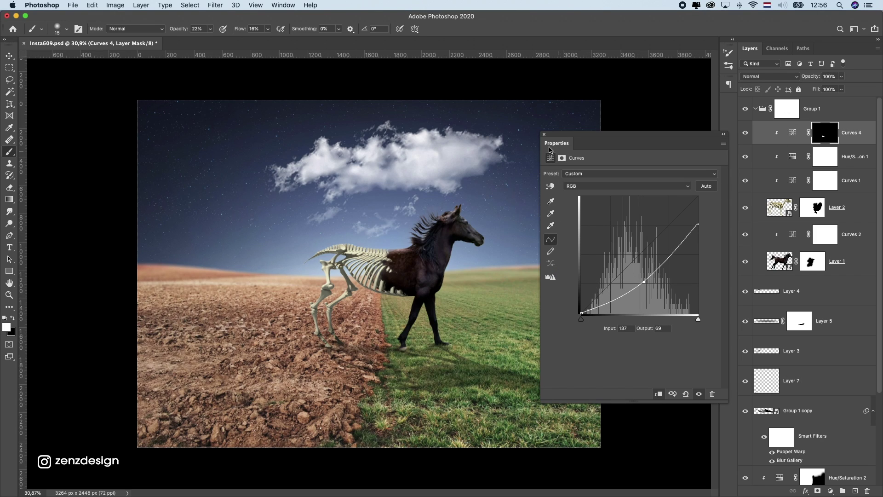
left_click_drag(545, 134, 546, 133)
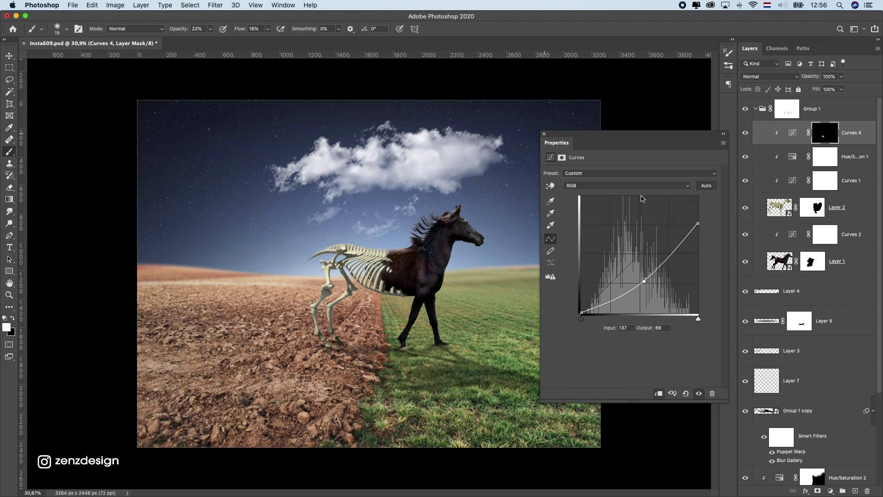
key("Escape")
left_click(791, 290)
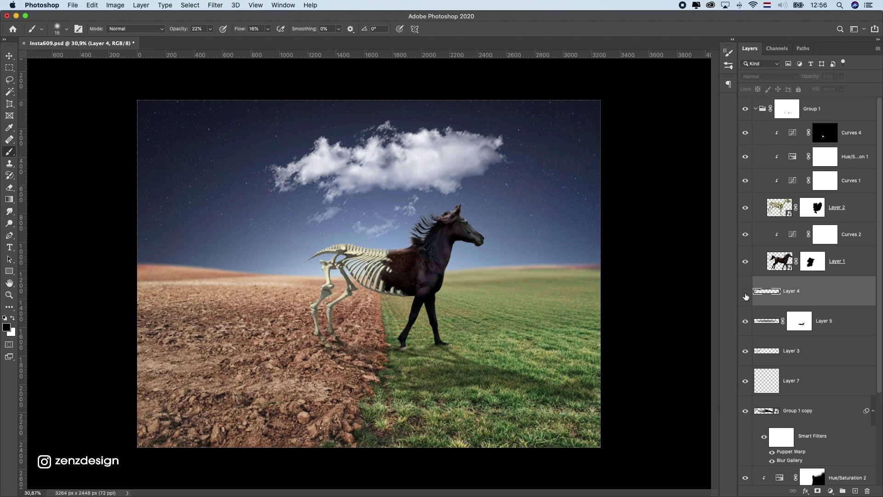
- Select the Group 1 copy shadow layer and lower its opacity to 34%
left_click(792, 350)
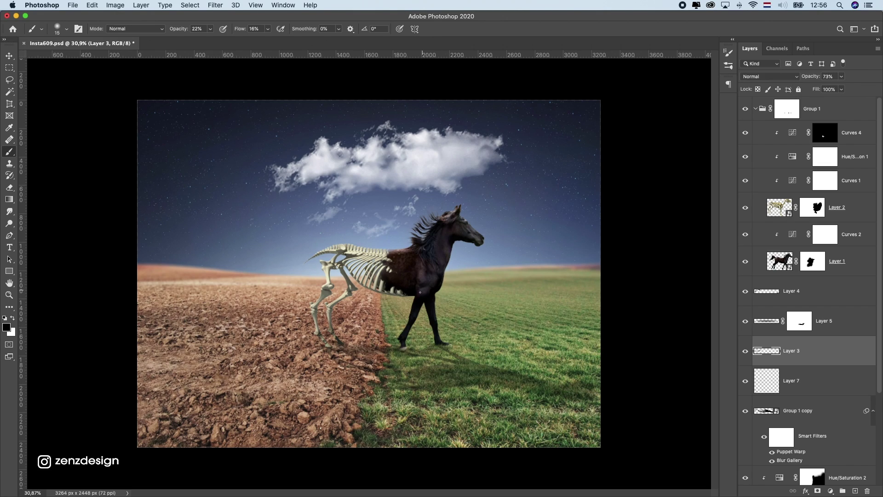
scroll(258, 255, "up", 2)
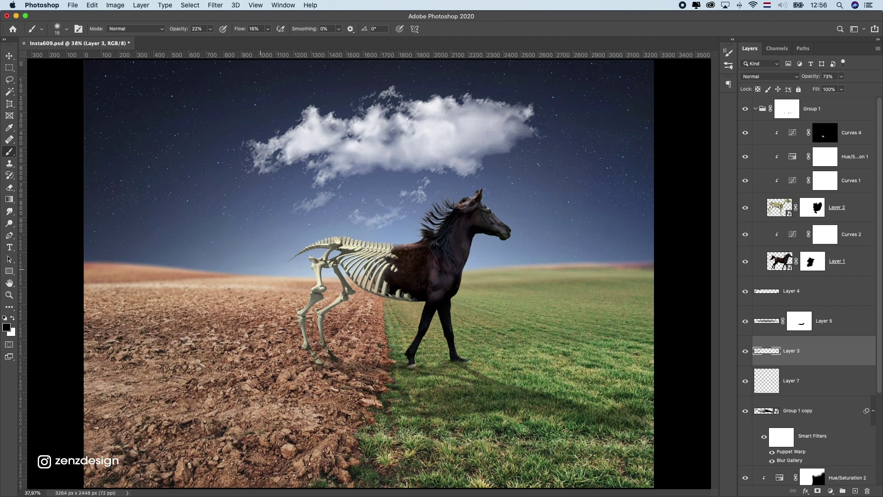
left_click(12, 56)
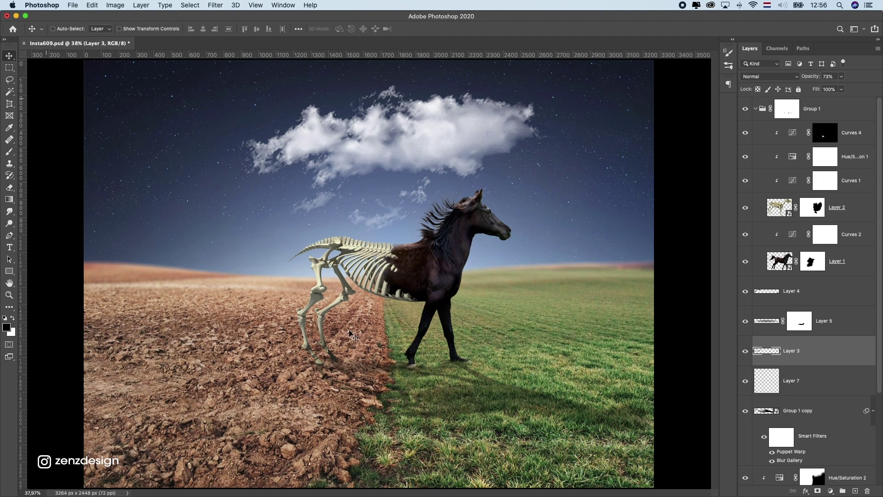
left_click(330, 372, "super")
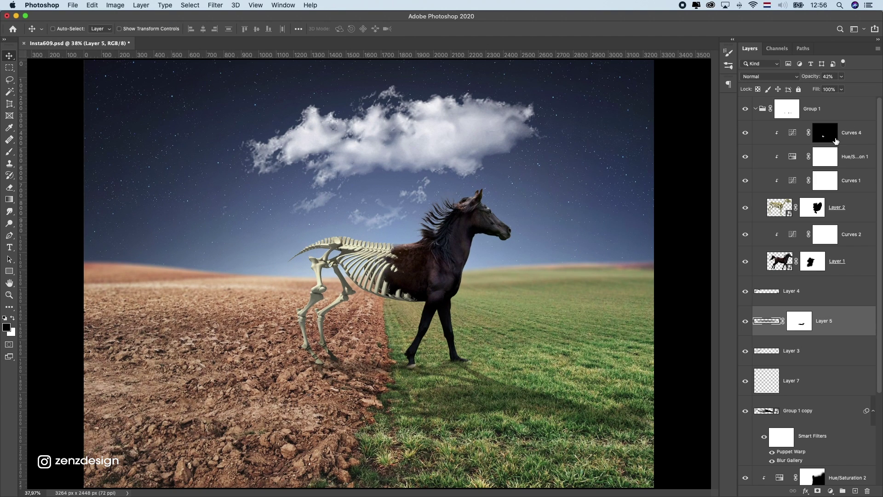
scroll(803, 366, "down", 1)
left_click(811, 401)
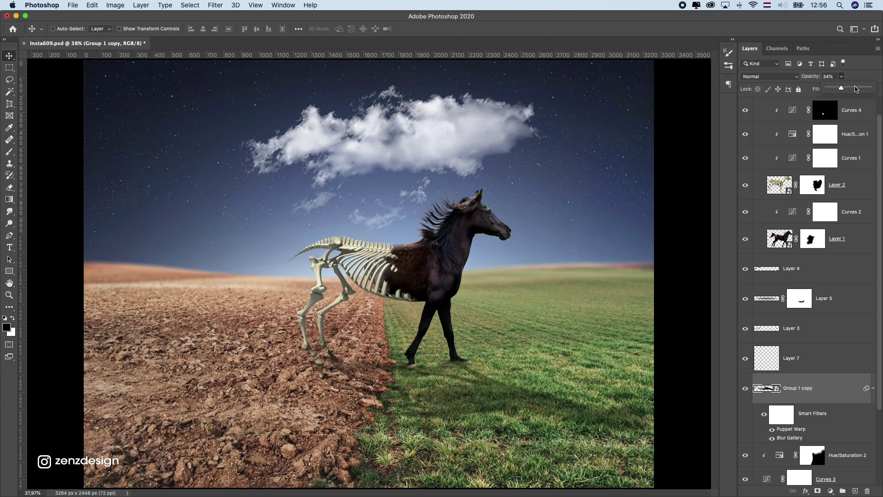
left_click_drag(854, 90, 841, 88)
- Fit the whole composition in the window and change the pasteboard via its context menu
key("super+0")
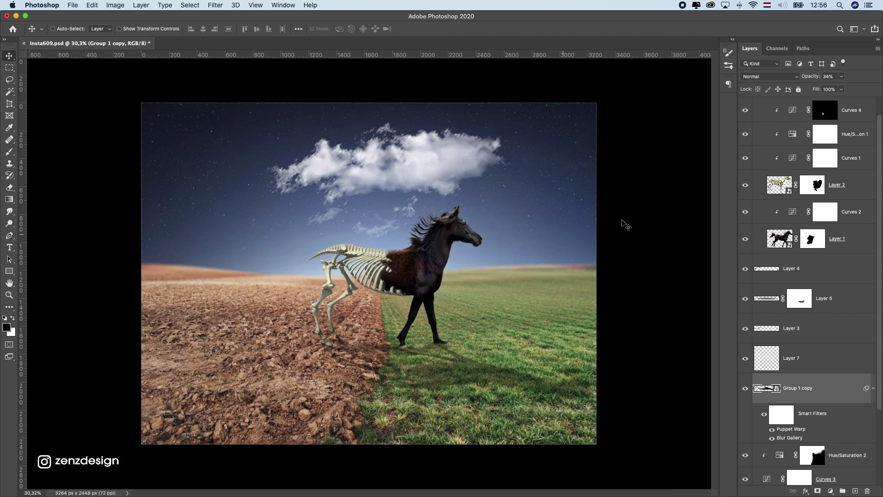
right_click(631, 221)
left_click(649, 219)
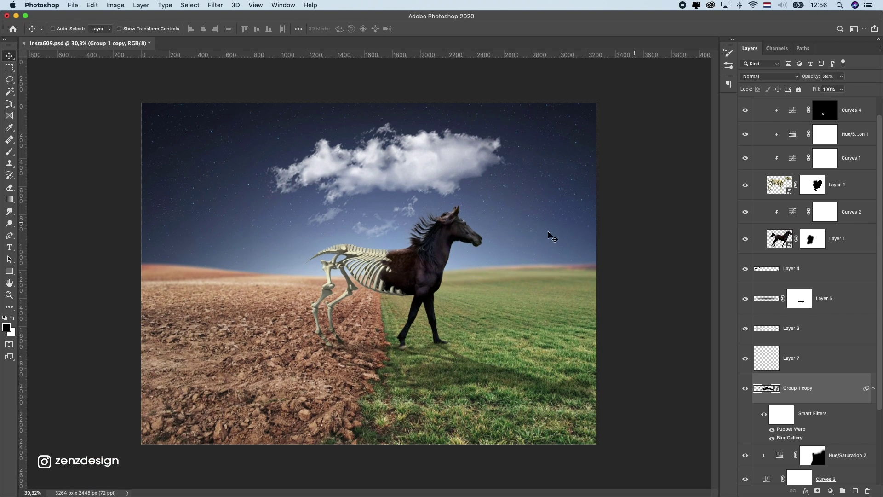
right_click(702, 178)
left_click(718, 228)
scroll(787, 138, "up", 3)
- Move the birds photo up beside the horse's head and convert it to a Smart Object
left_click(787, 121)
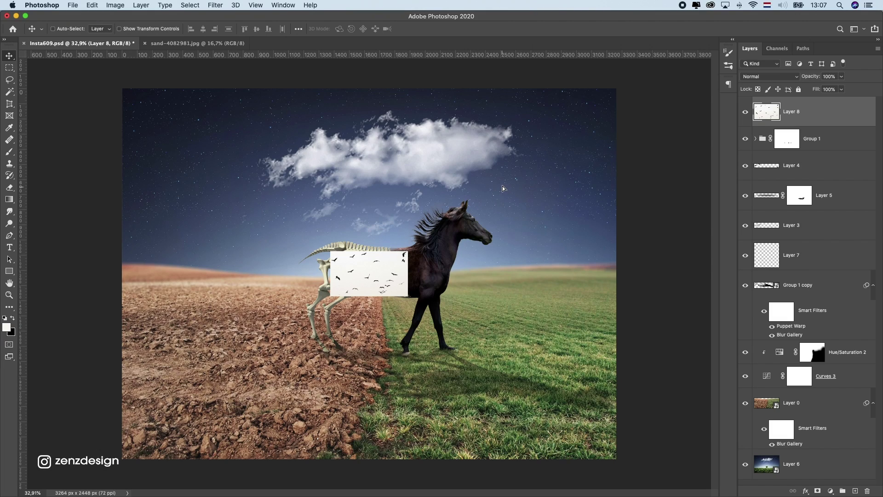
left_click_drag(504, 187, 610, 121)
right_click(815, 110)
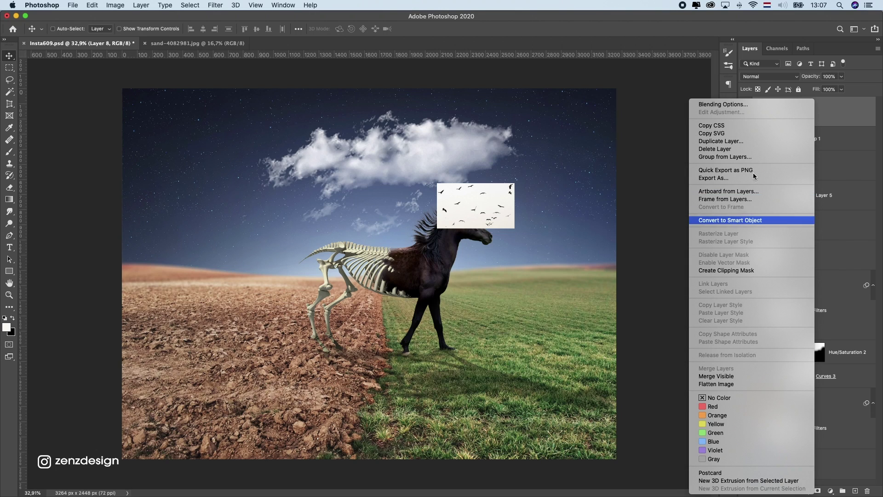
left_click(731, 220)
scroll(532, 201, "up", 3)
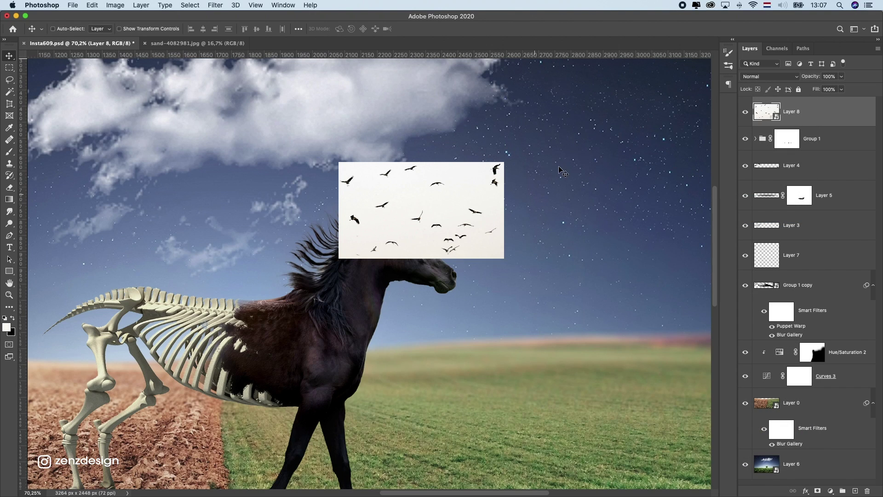
- Set the birds layer to Multiply to drop its white background and bring up Levels
left_click(766, 76)
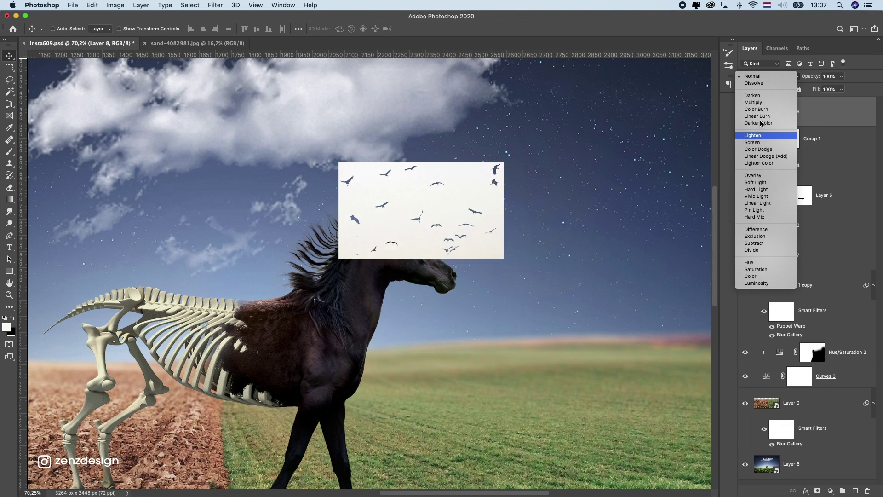
left_click(514, 216)
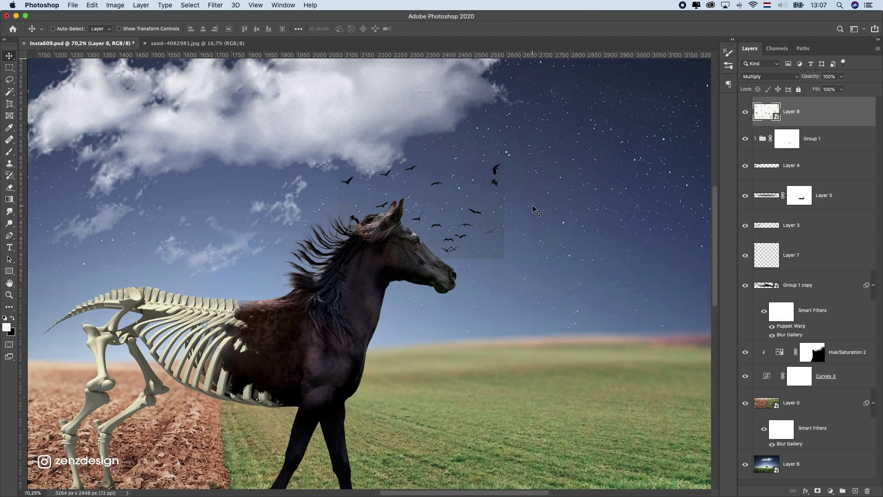
key("super+l")
left_click_drag(515, 111, 585, 110)
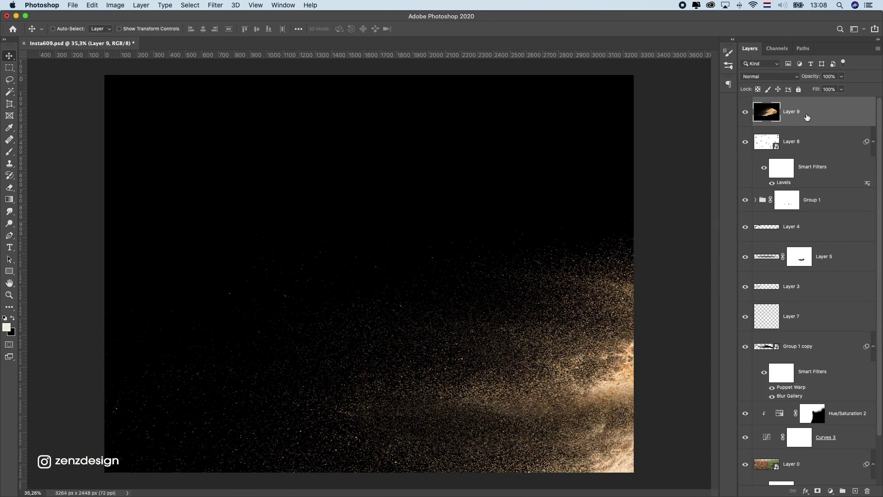
- Convert the particles to a Smart Object, scale them to about 23% and invert to dark on white
right_click(805, 118)
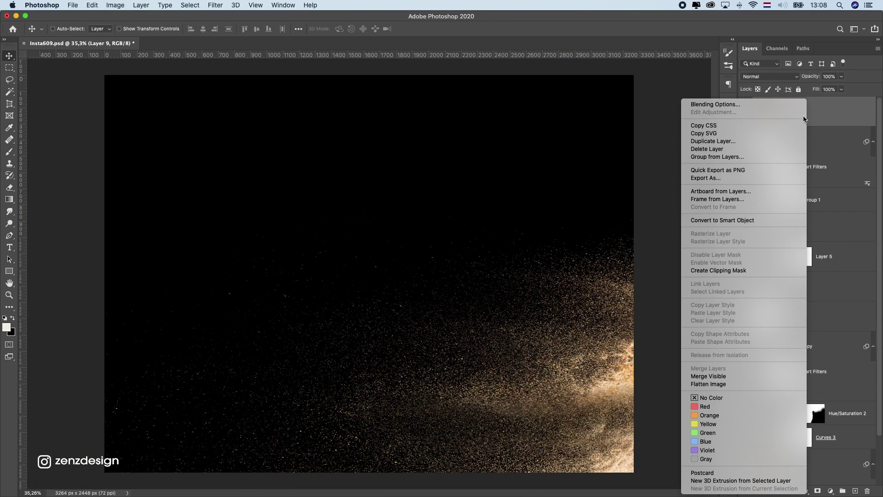
left_click(729, 221)
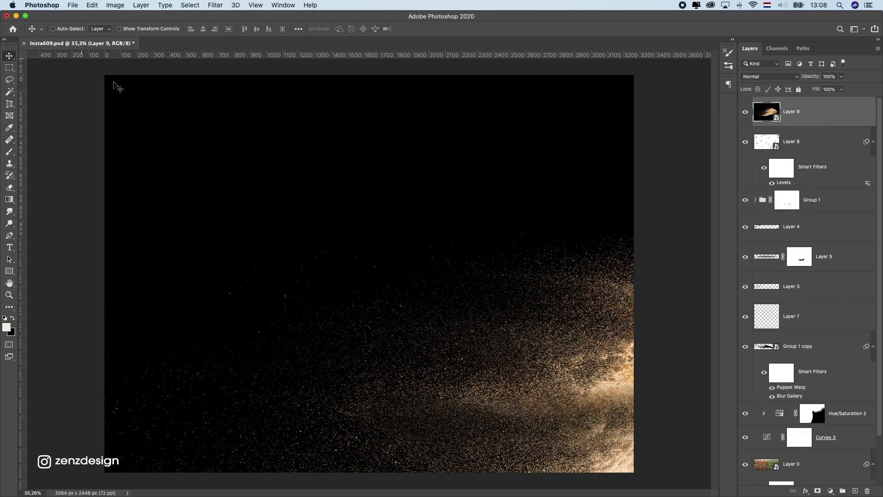
key("super+i")
key("super+t")
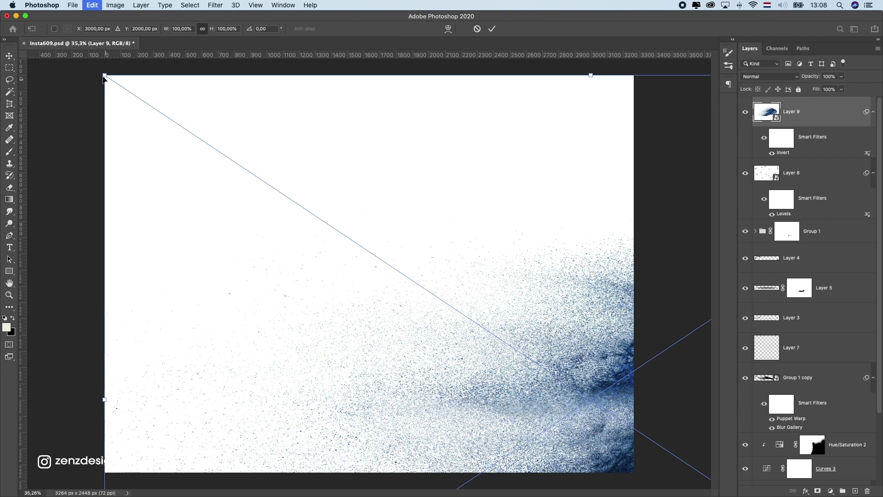
left_click_drag(316, 183, 444, 267)
left_click_drag(483, 345, 406, 240)
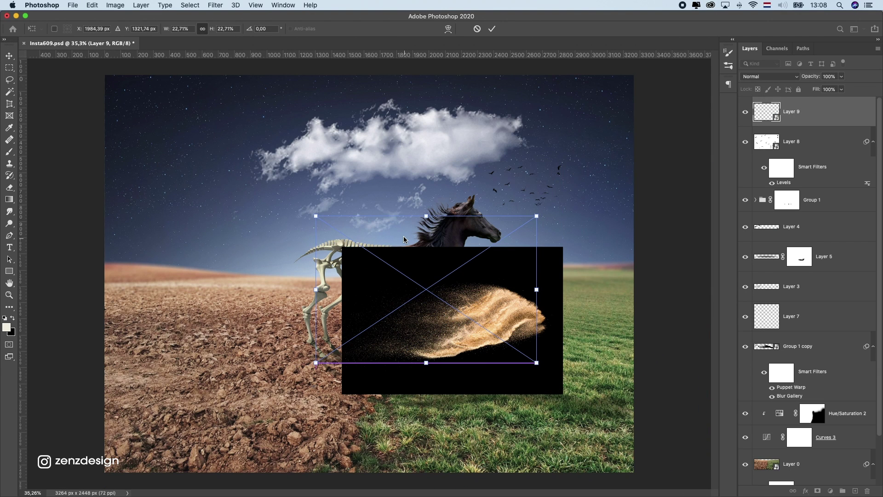
key("Return")
key("super+i")
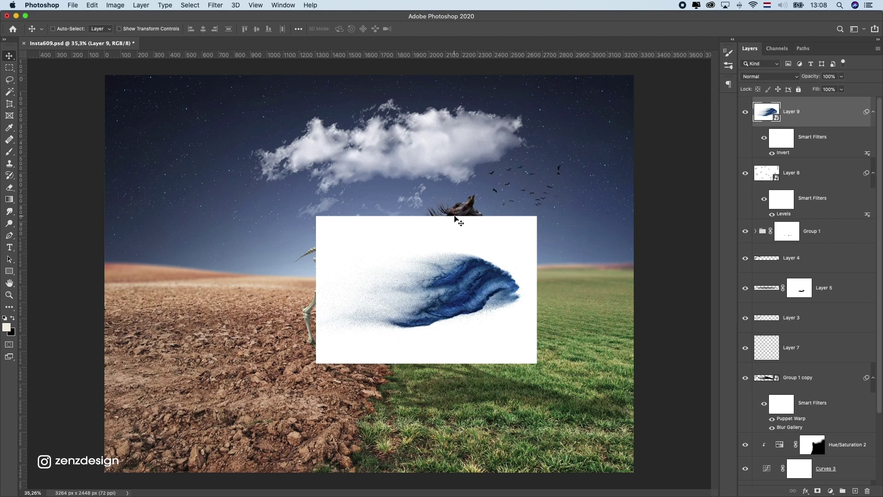
- Desaturate the particles to -100, blend with Multiply and move them onto the horse's back
key("super+u")
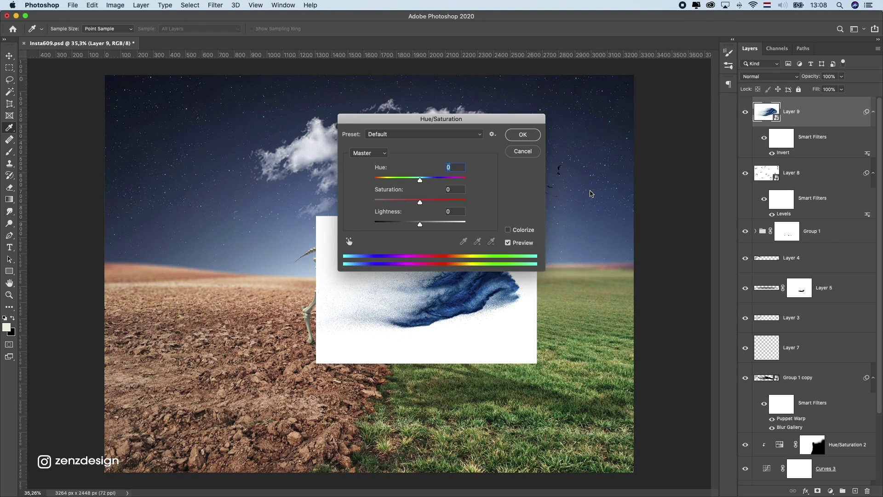
left_click_drag(419, 201, 374, 202)
key("Return")
left_click(765, 77)
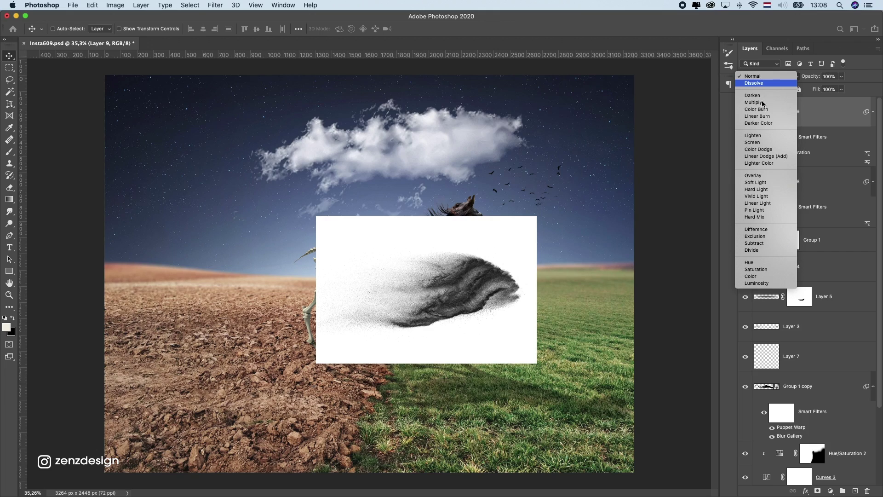
left_click(454, 261)
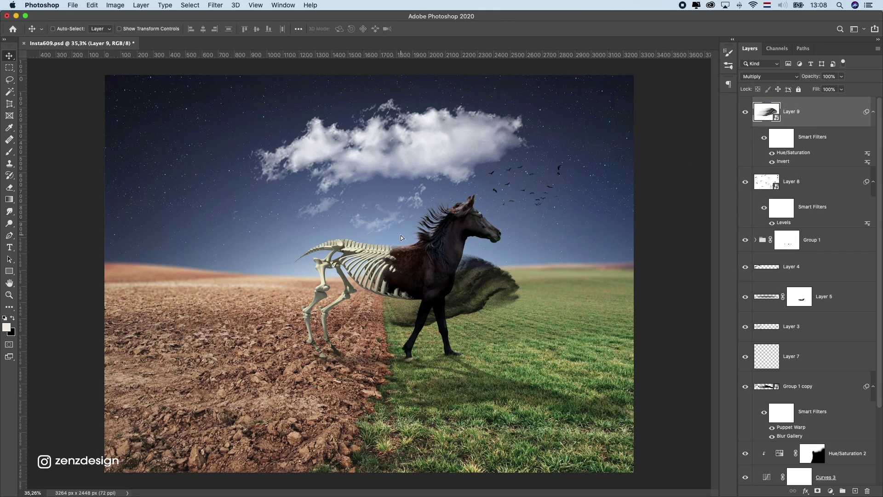
left_click_drag(401, 238, 401, 238)
scroll(405, 255, "up", 3)
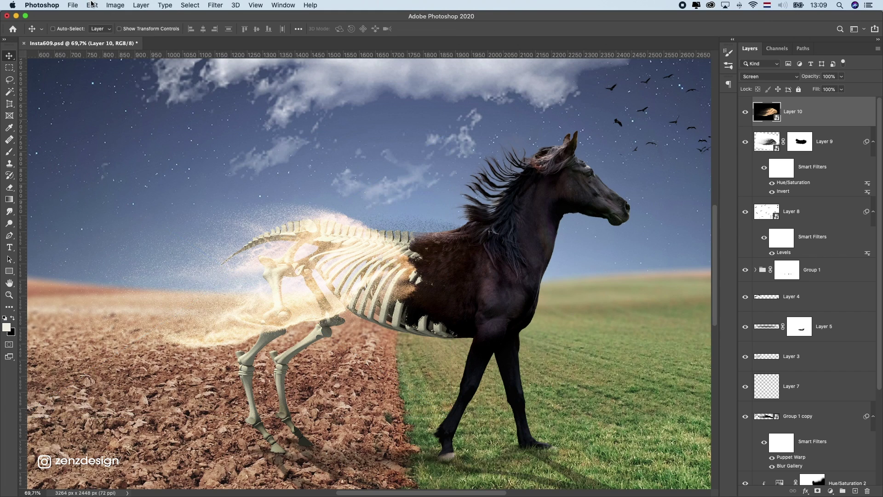
- Start Puppet Warp on the Screen-mode golden particles and place pins near the horse's back
left_click(92, 5)
left_click(118, 197)
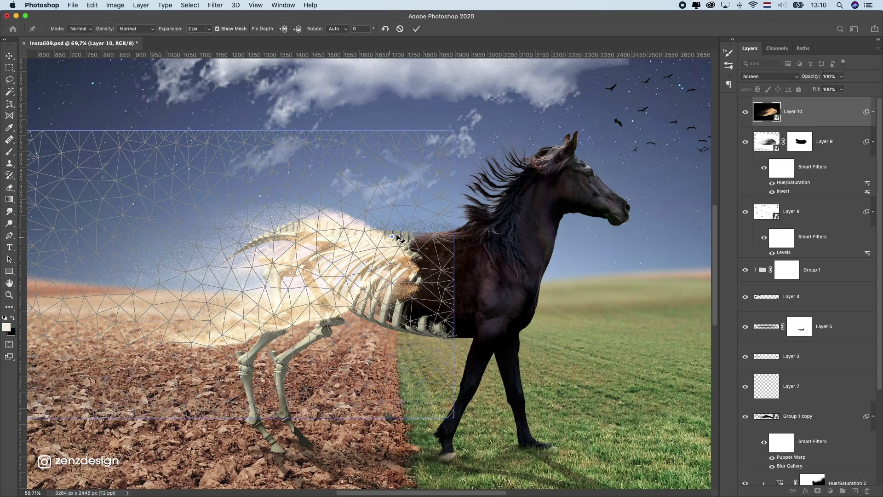
left_click_drag(392, 236, 392, 238)
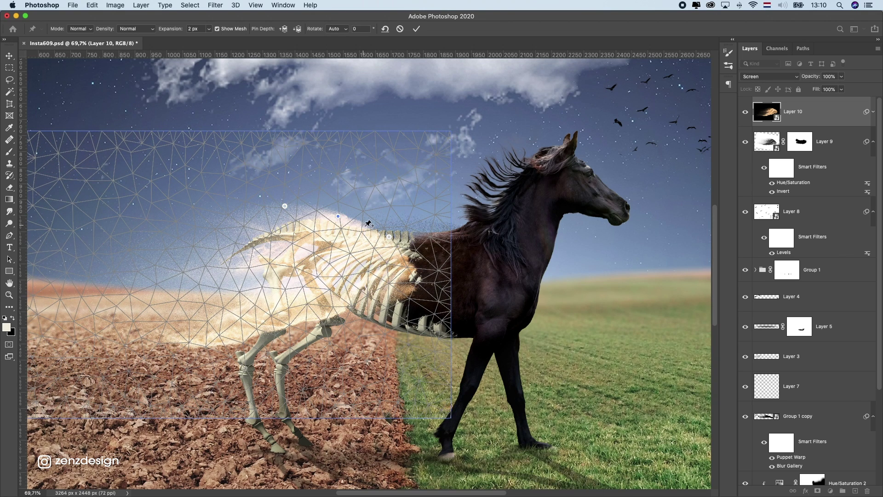
left_click_drag(396, 239, 388, 234)
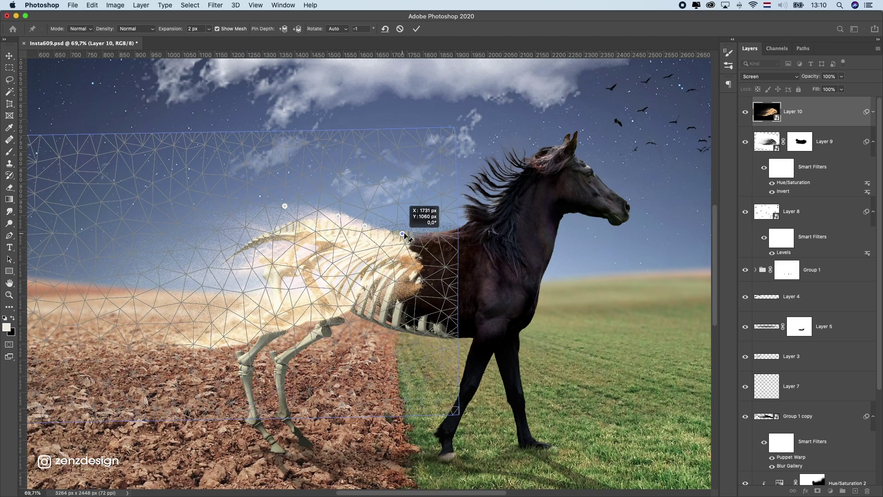
left_click(383, 232)
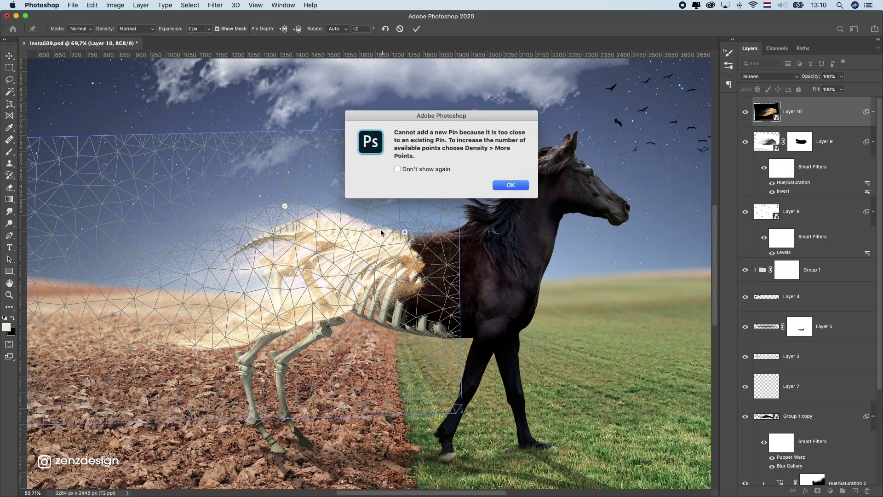
key("Return")
key("super+z")
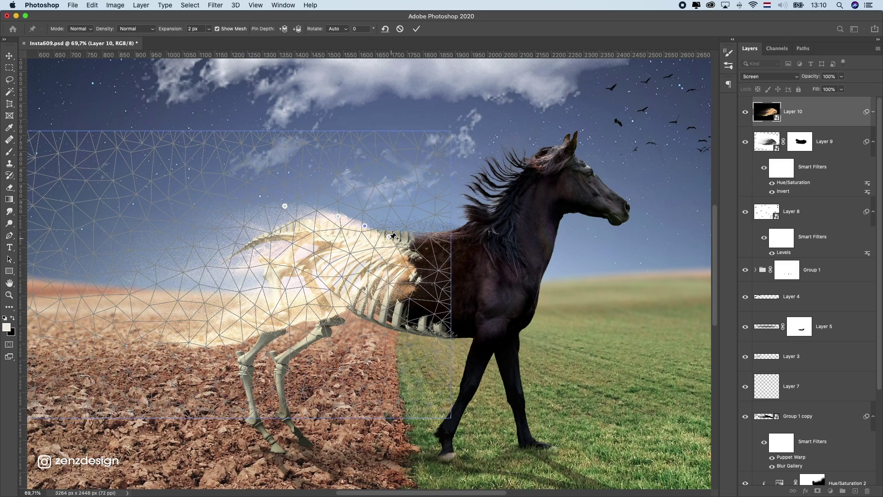
- Pull and rotate the warp pins so the particles flow backward along the spine
left_click_drag(390, 241, 414, 231)
key("Return")
key("Return")
mouse_move(425, 290)
left_mouse_down()
mouse_move(356, 311)
mouse_move(209, 293)
mouse_move(110, 253)
left_mouse_up()
key("Return")
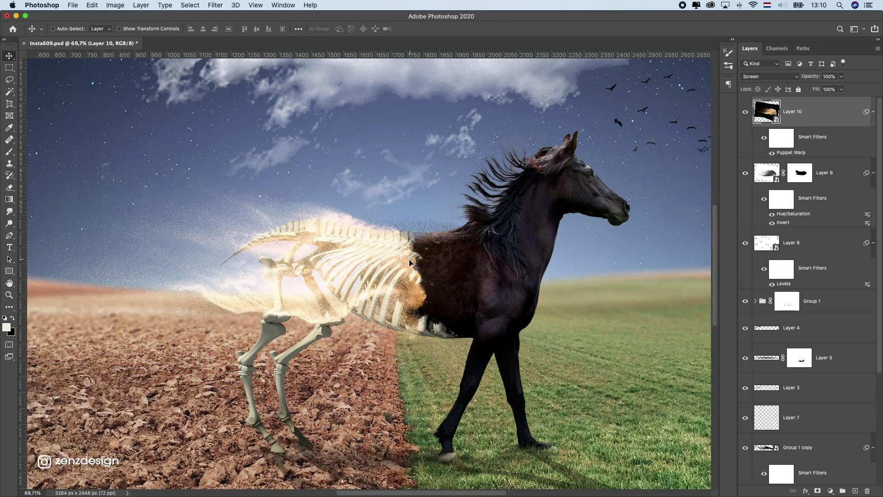
- Commit the warp, nudge the golden particles slightly down-right and undo a stray mask stroke
key("super+0")
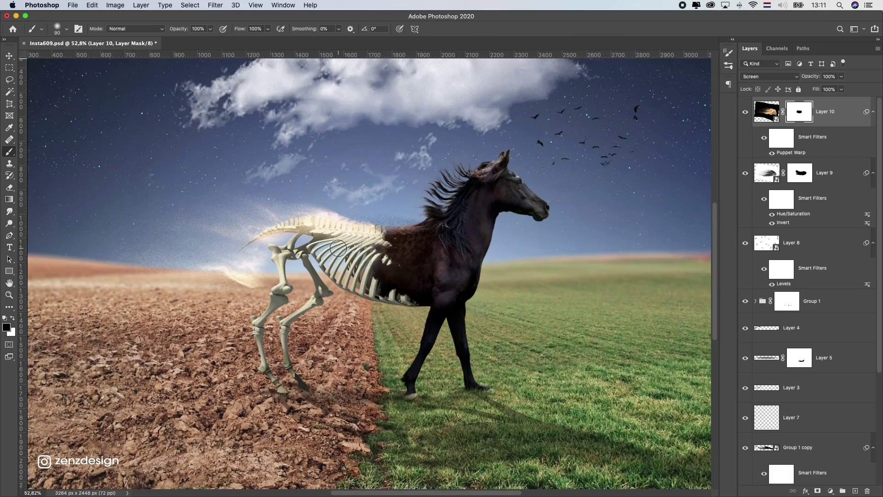
key("v")
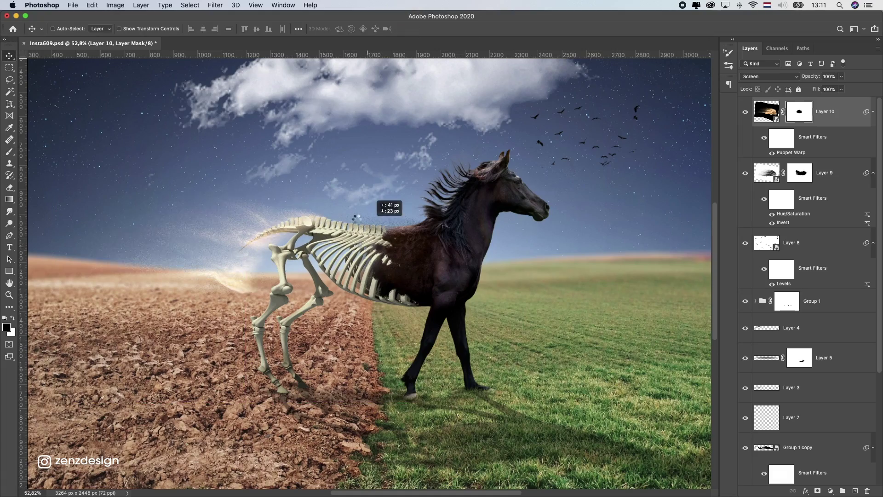
left_click_drag(351, 220, 341, 233)
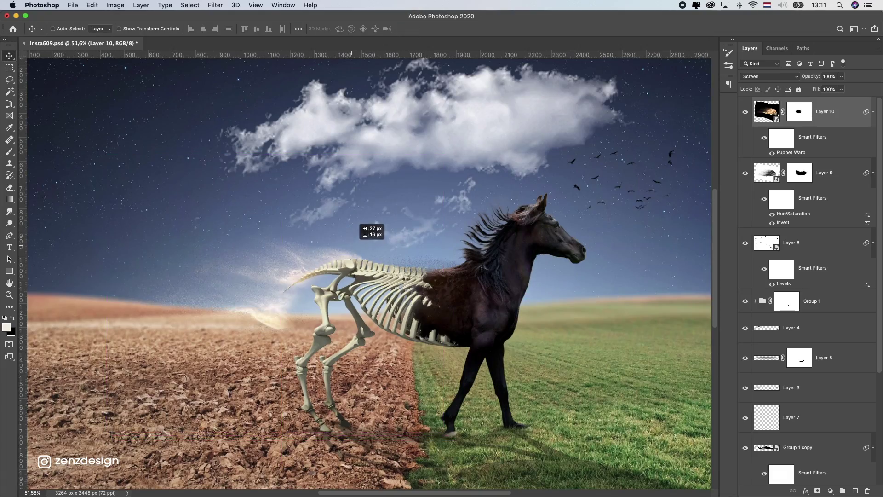
scroll(264, 282, "up", 2)
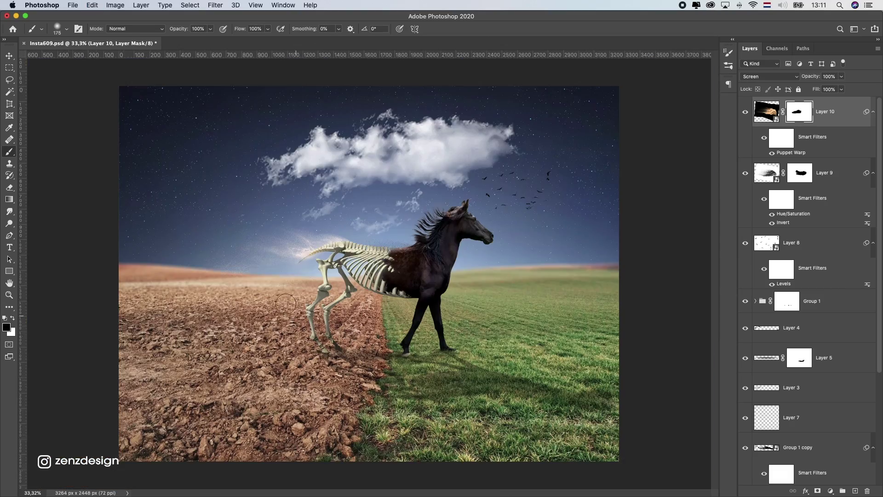
scroll(324, 276, "up", 5)
scroll(345, 270, "down", 4)
scroll(345, 270, "down", 3)
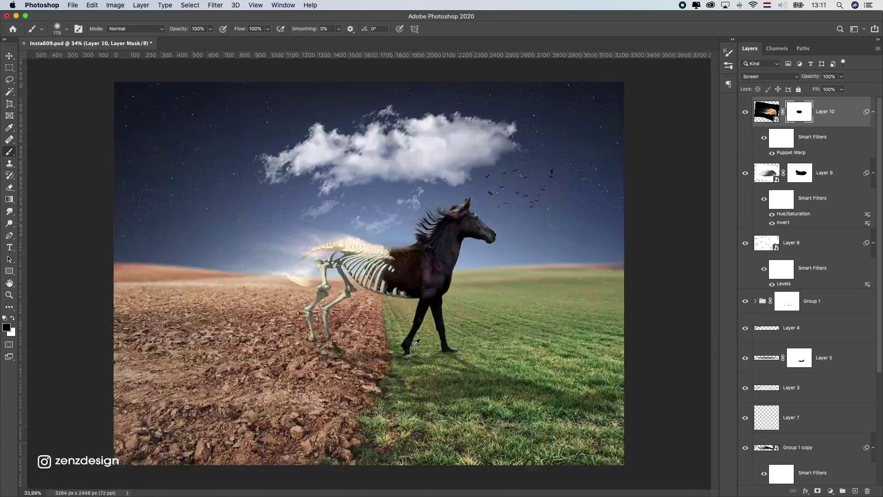
scroll(382, 292, "up", 3)
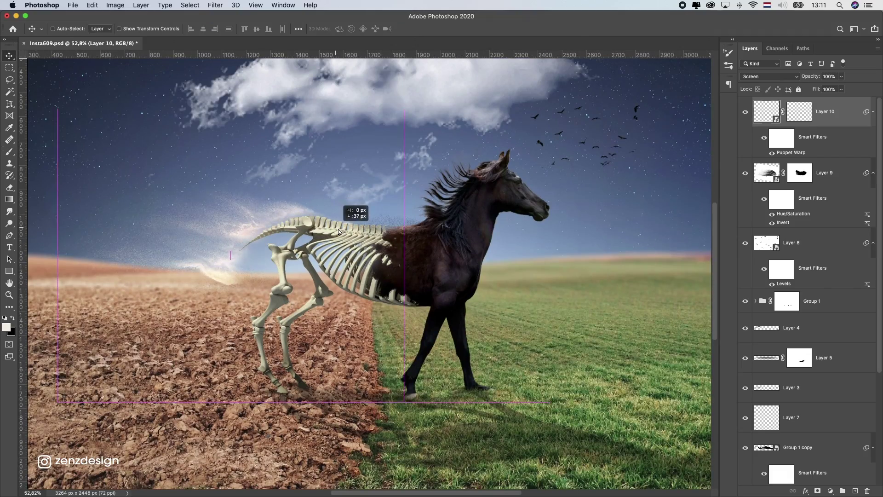
scroll(283, 242, "down", 4)
scroll(264, 283, "up", 3)
scroll(264, 282, "up", 5)
scroll(264, 283, "down", 3)
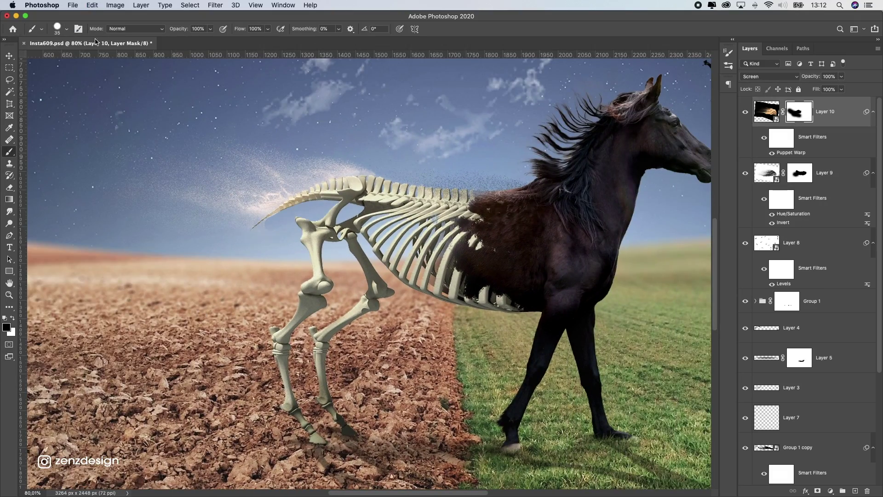
key("super+z")
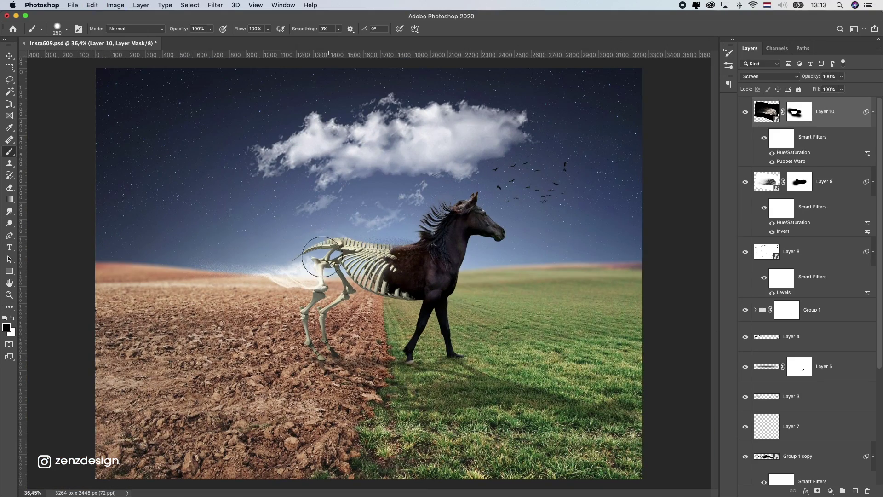
scroll(320, 262, "down", 2)
scroll(345, 242, "down", 2)
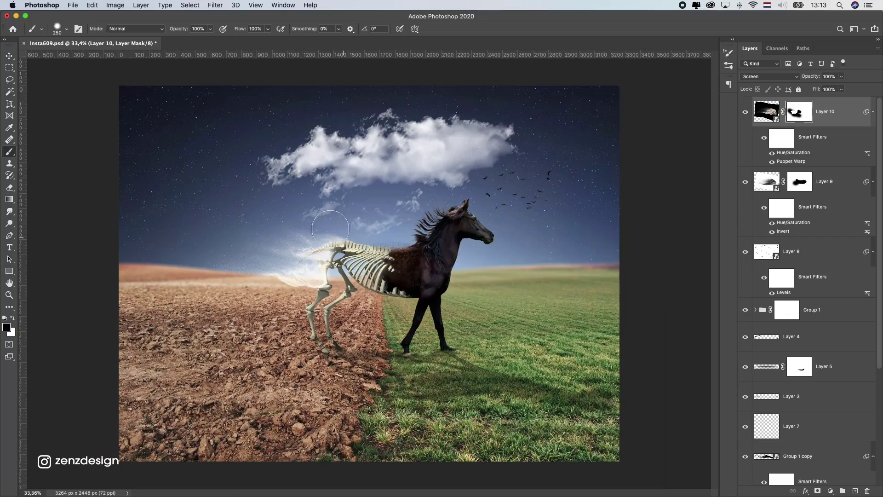